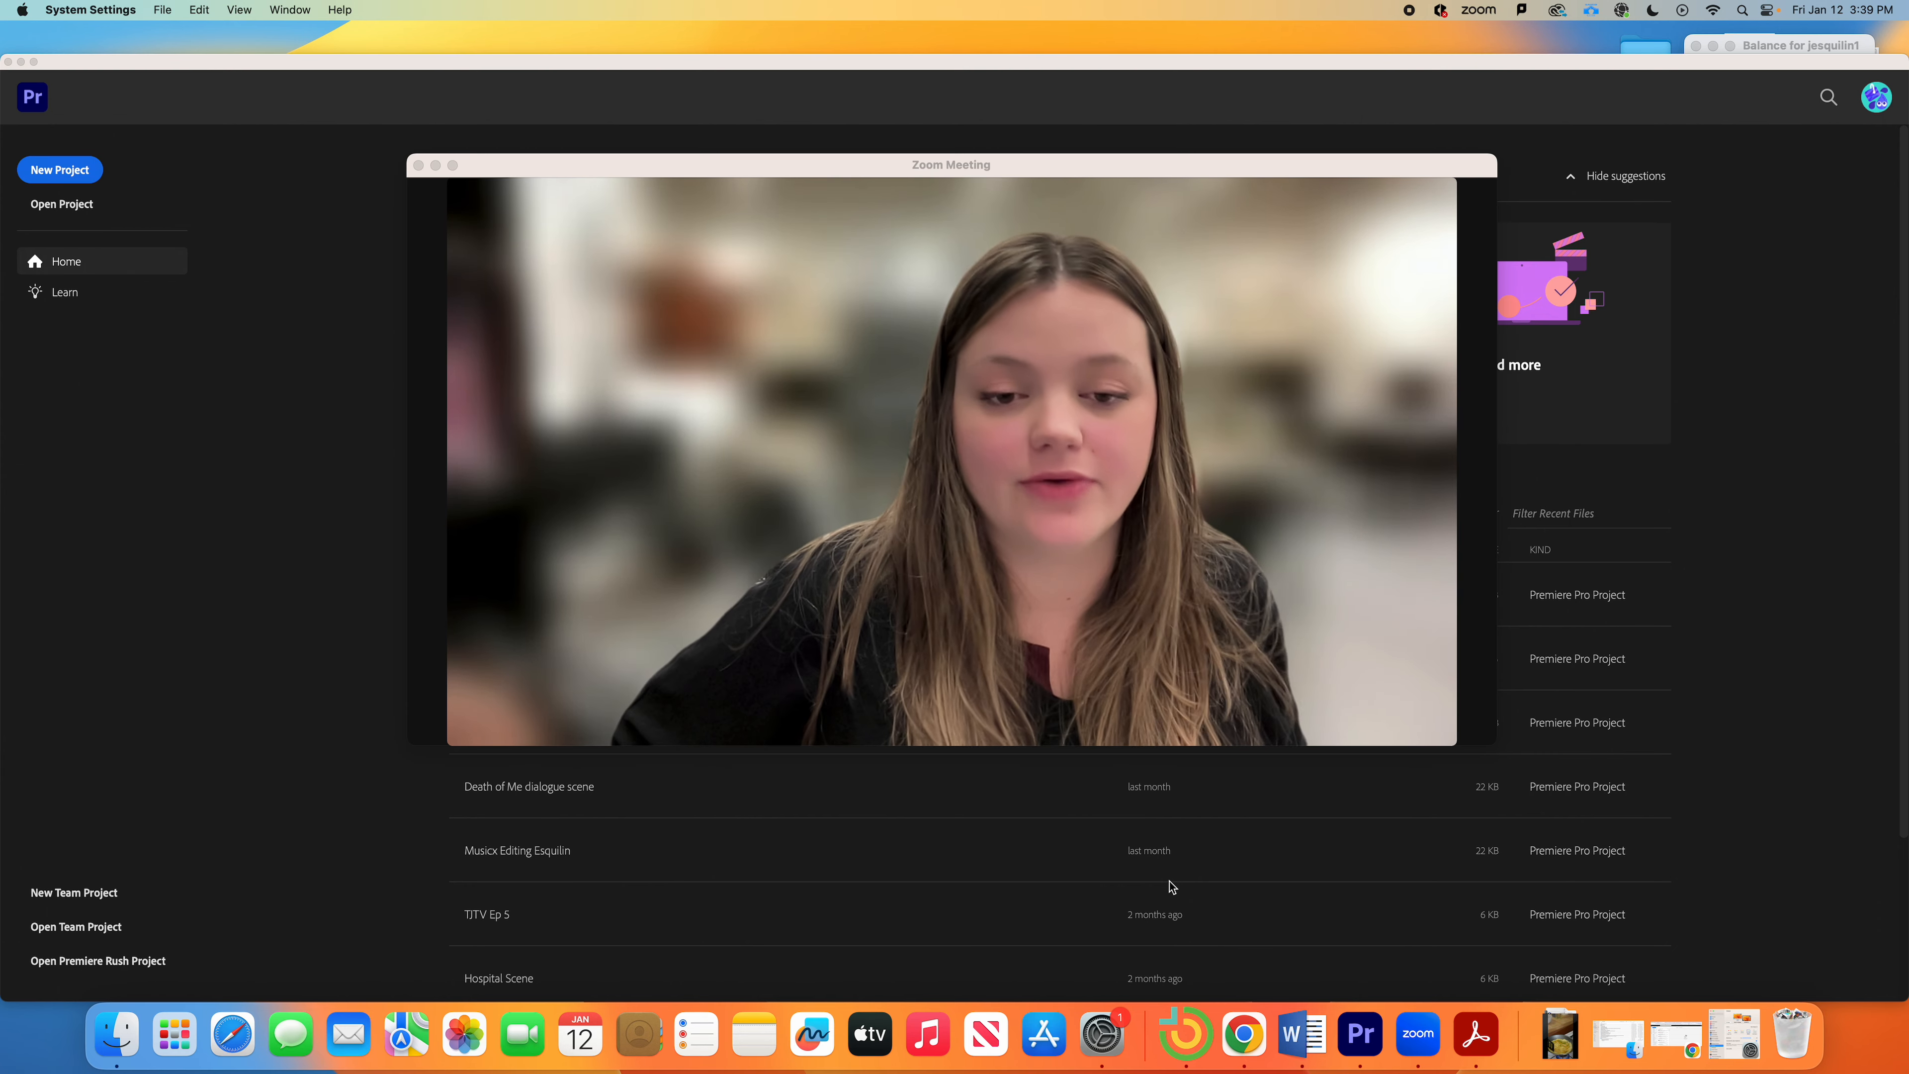
# Step: Shrink the Zoom meeting to a floating mini video, move it aside, and maximize Premiere's Home screen
pyautogui.moveTo(1094, 457)
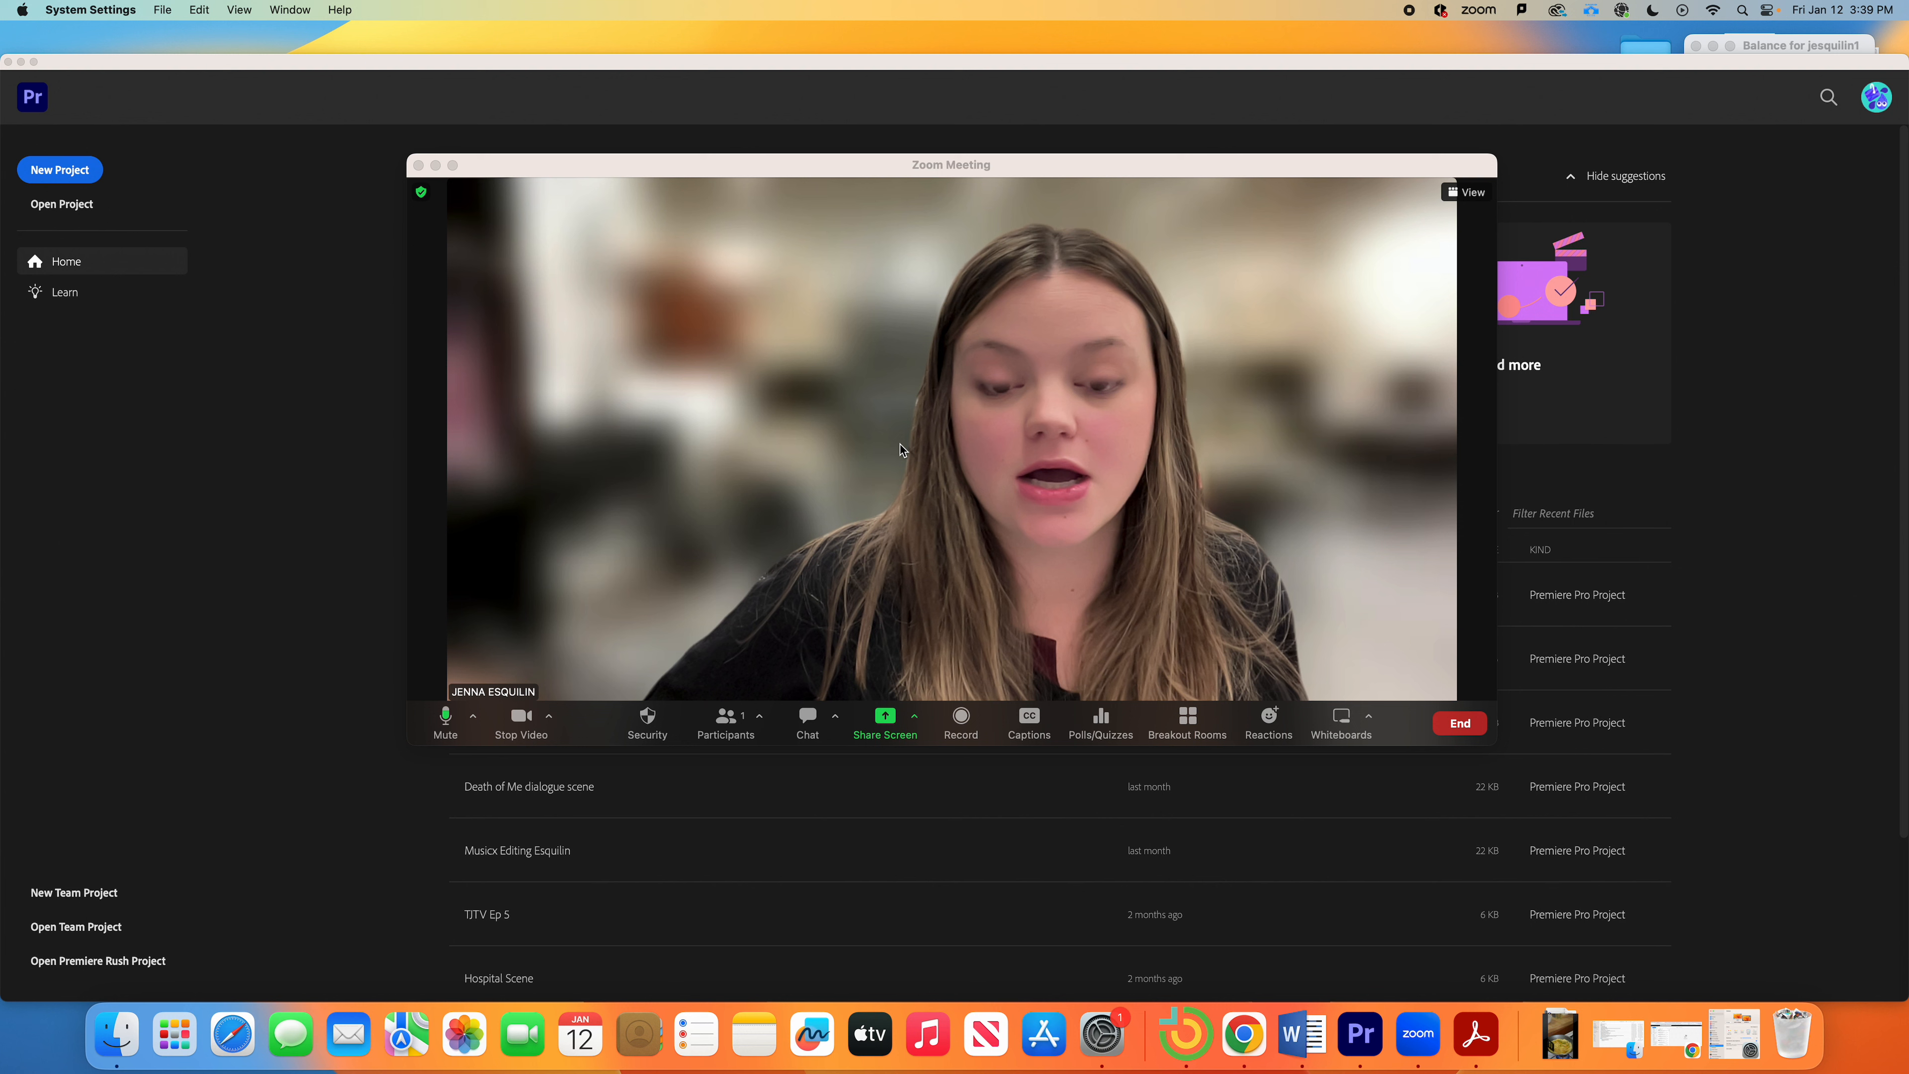
pyautogui.click(436, 166)
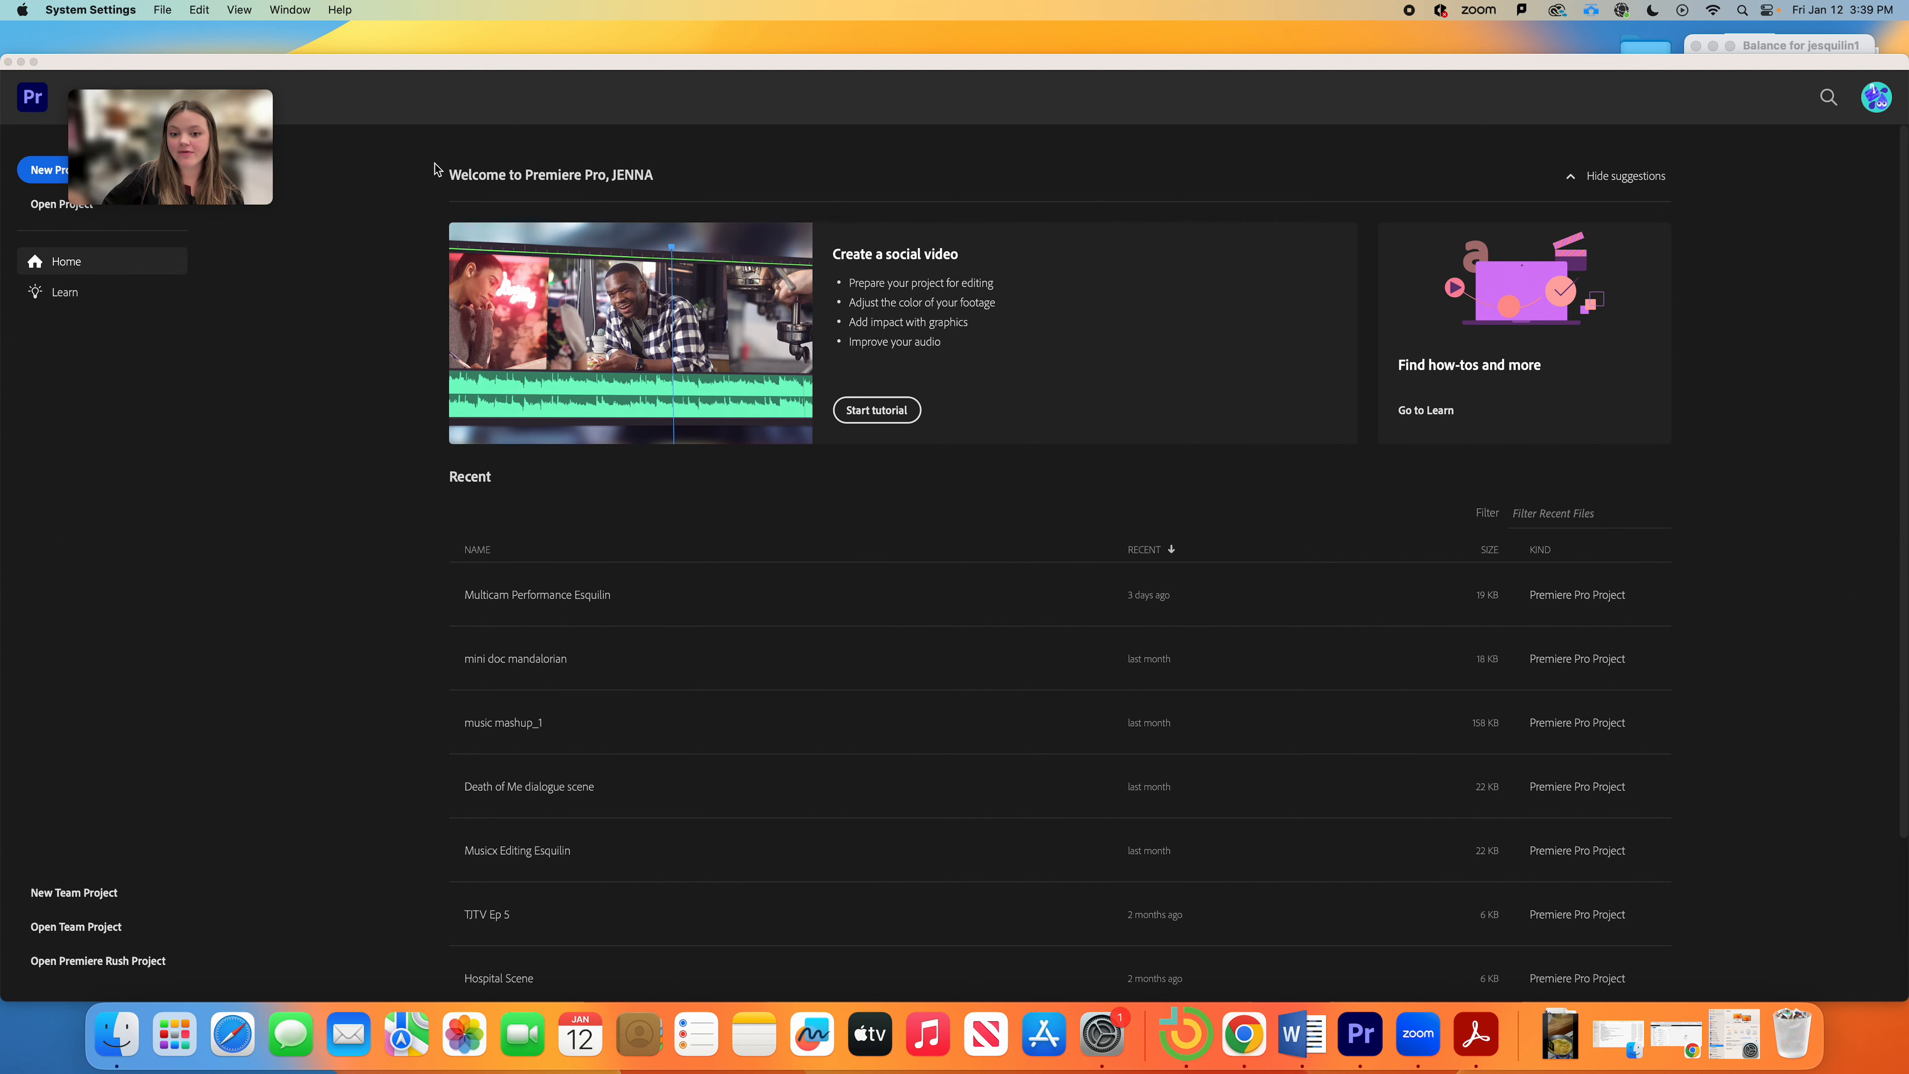
pyautogui.moveTo(238, 114)
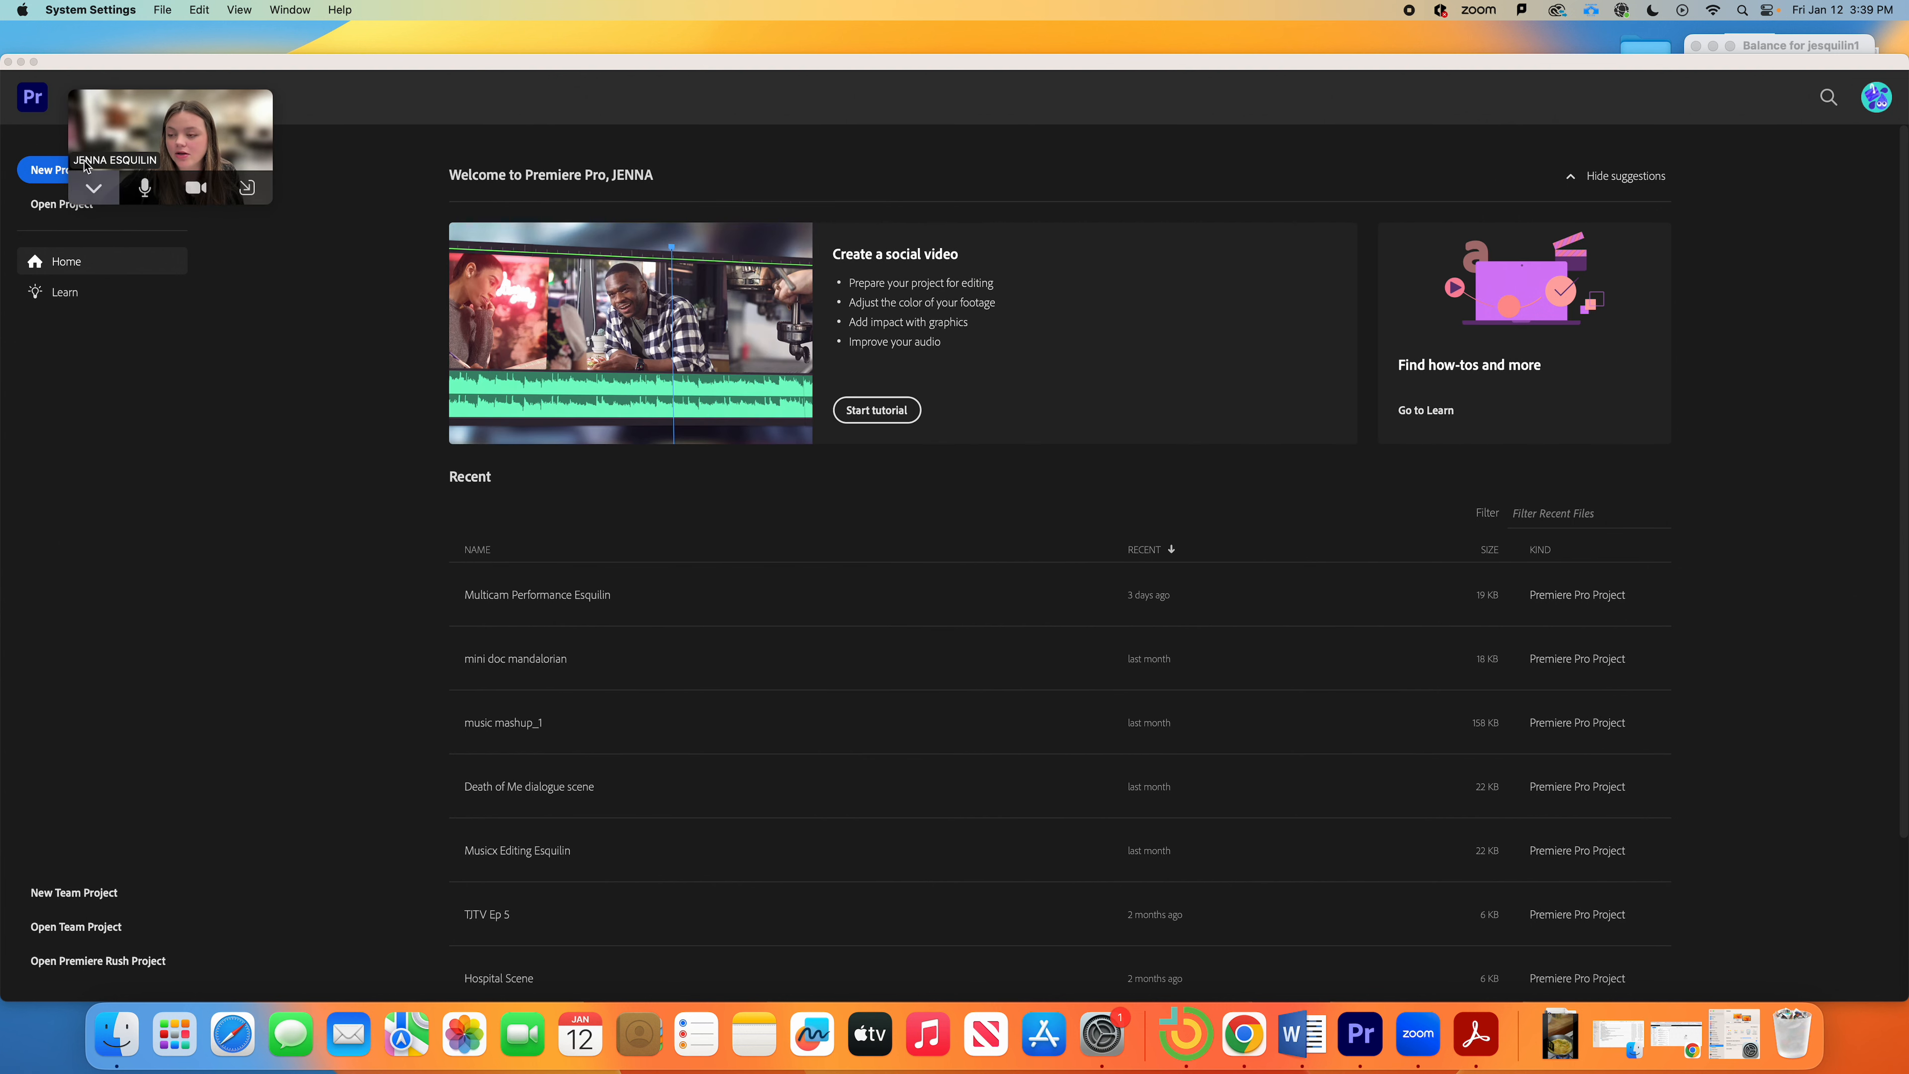
pyautogui.moveTo(184, 122); pyautogui.dragTo(1707, 93)
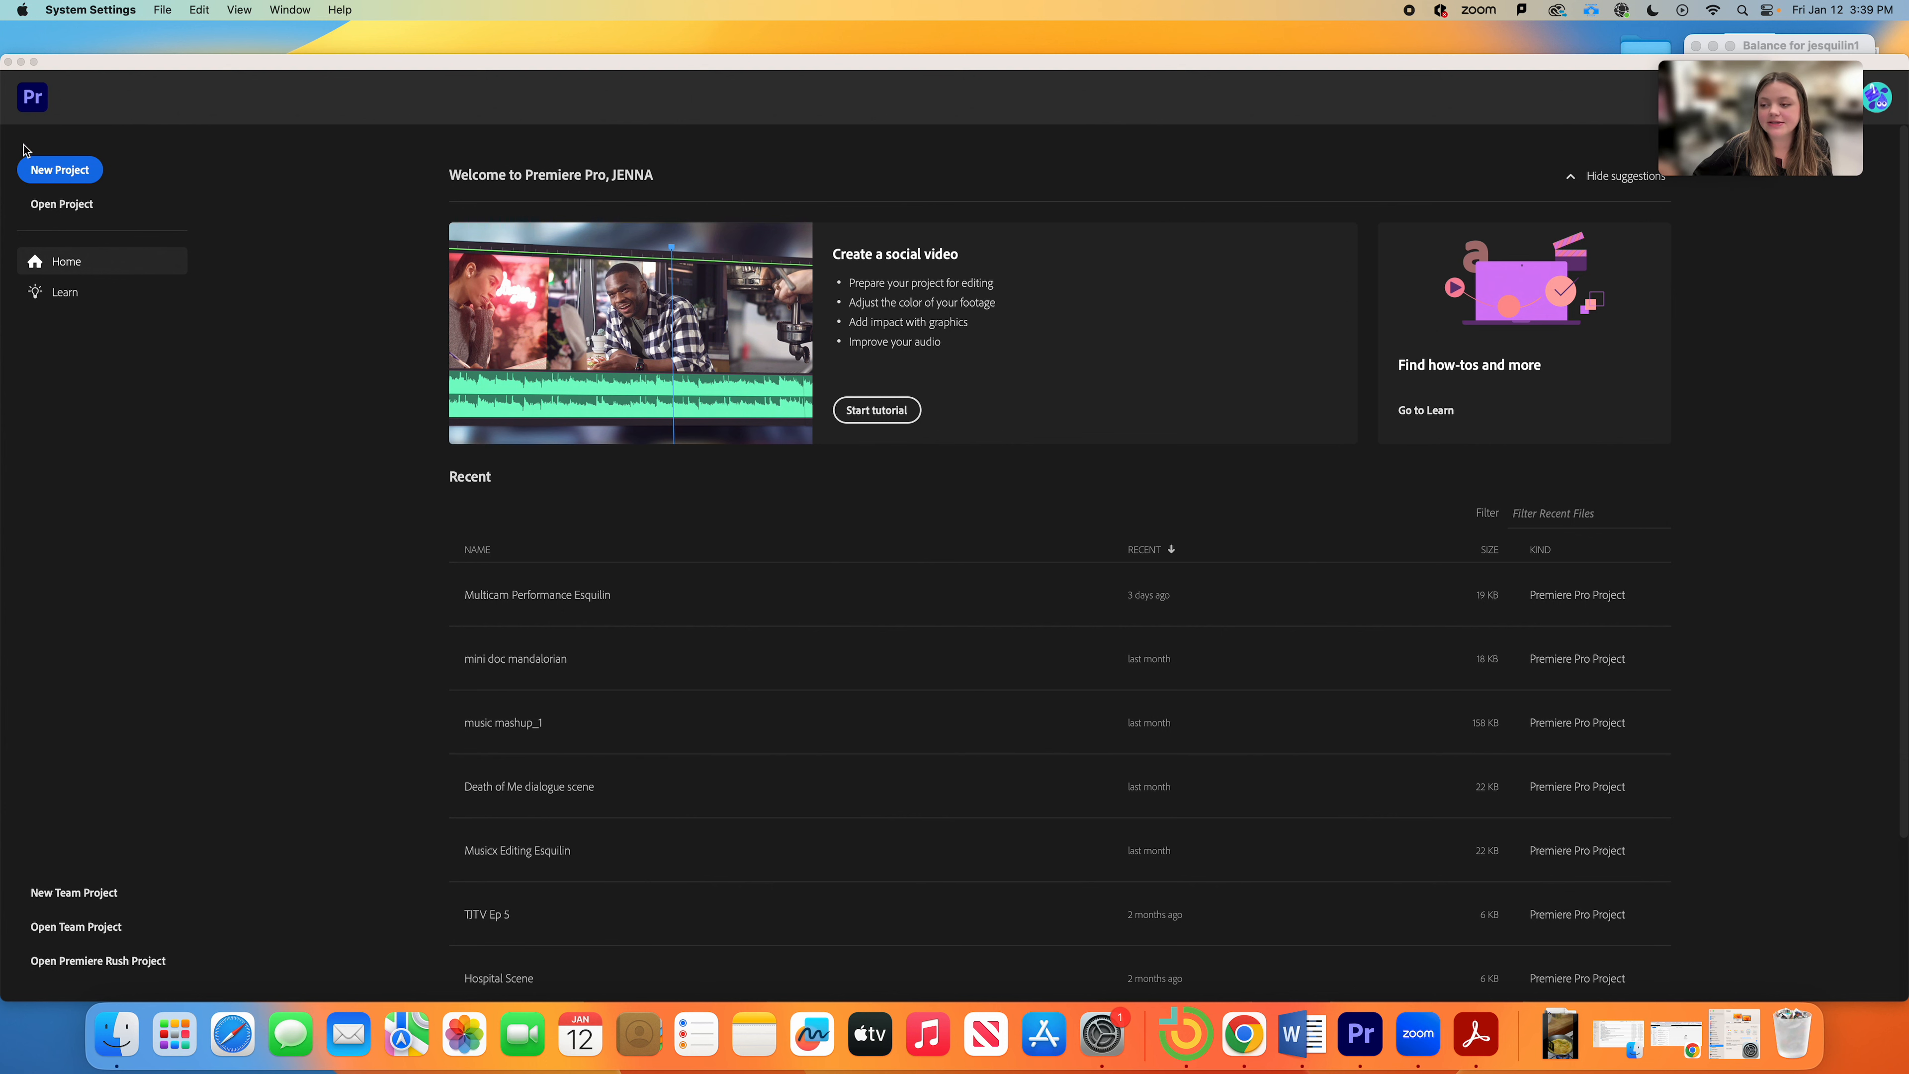
pyautogui.doubleClick(331, 59)
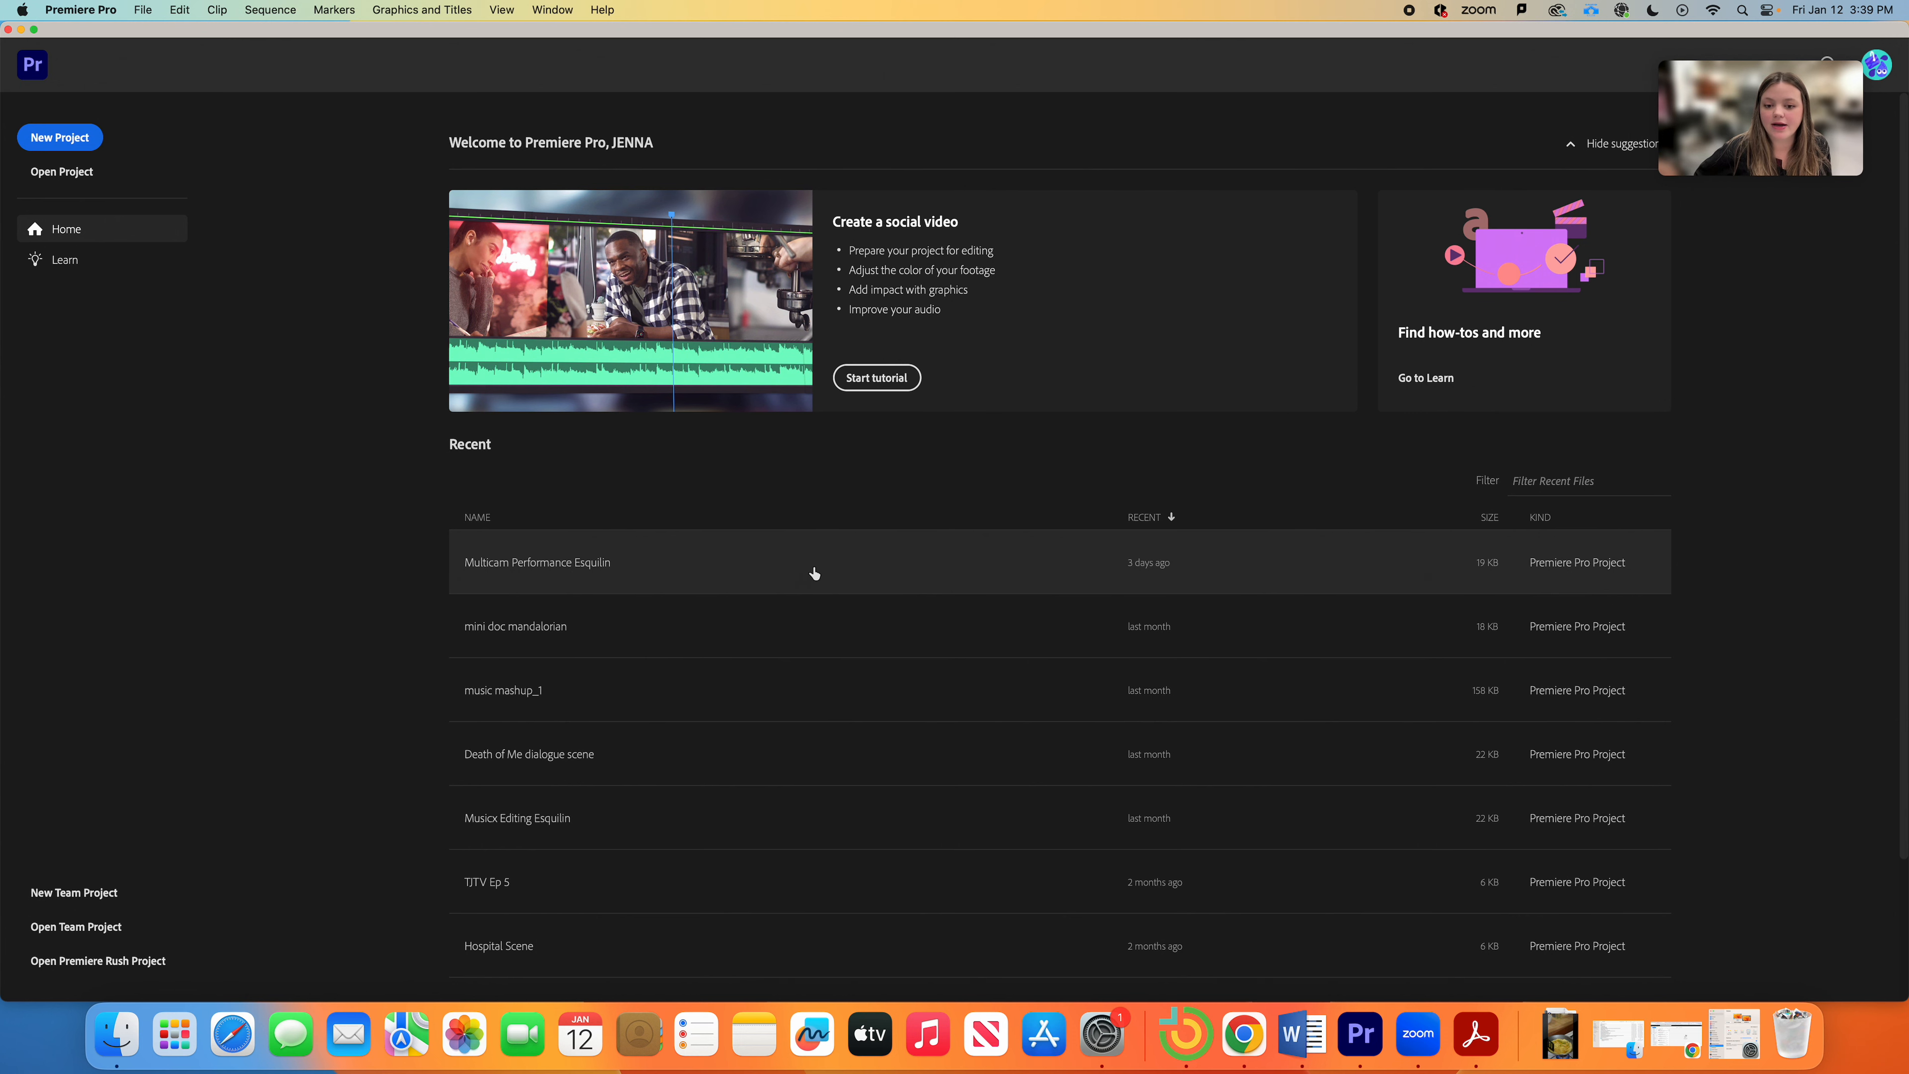
# Step: Open the Multicam Performance Esquilin project and scrub its sequence to about 00:00:28:20
pyautogui.click(567, 563)
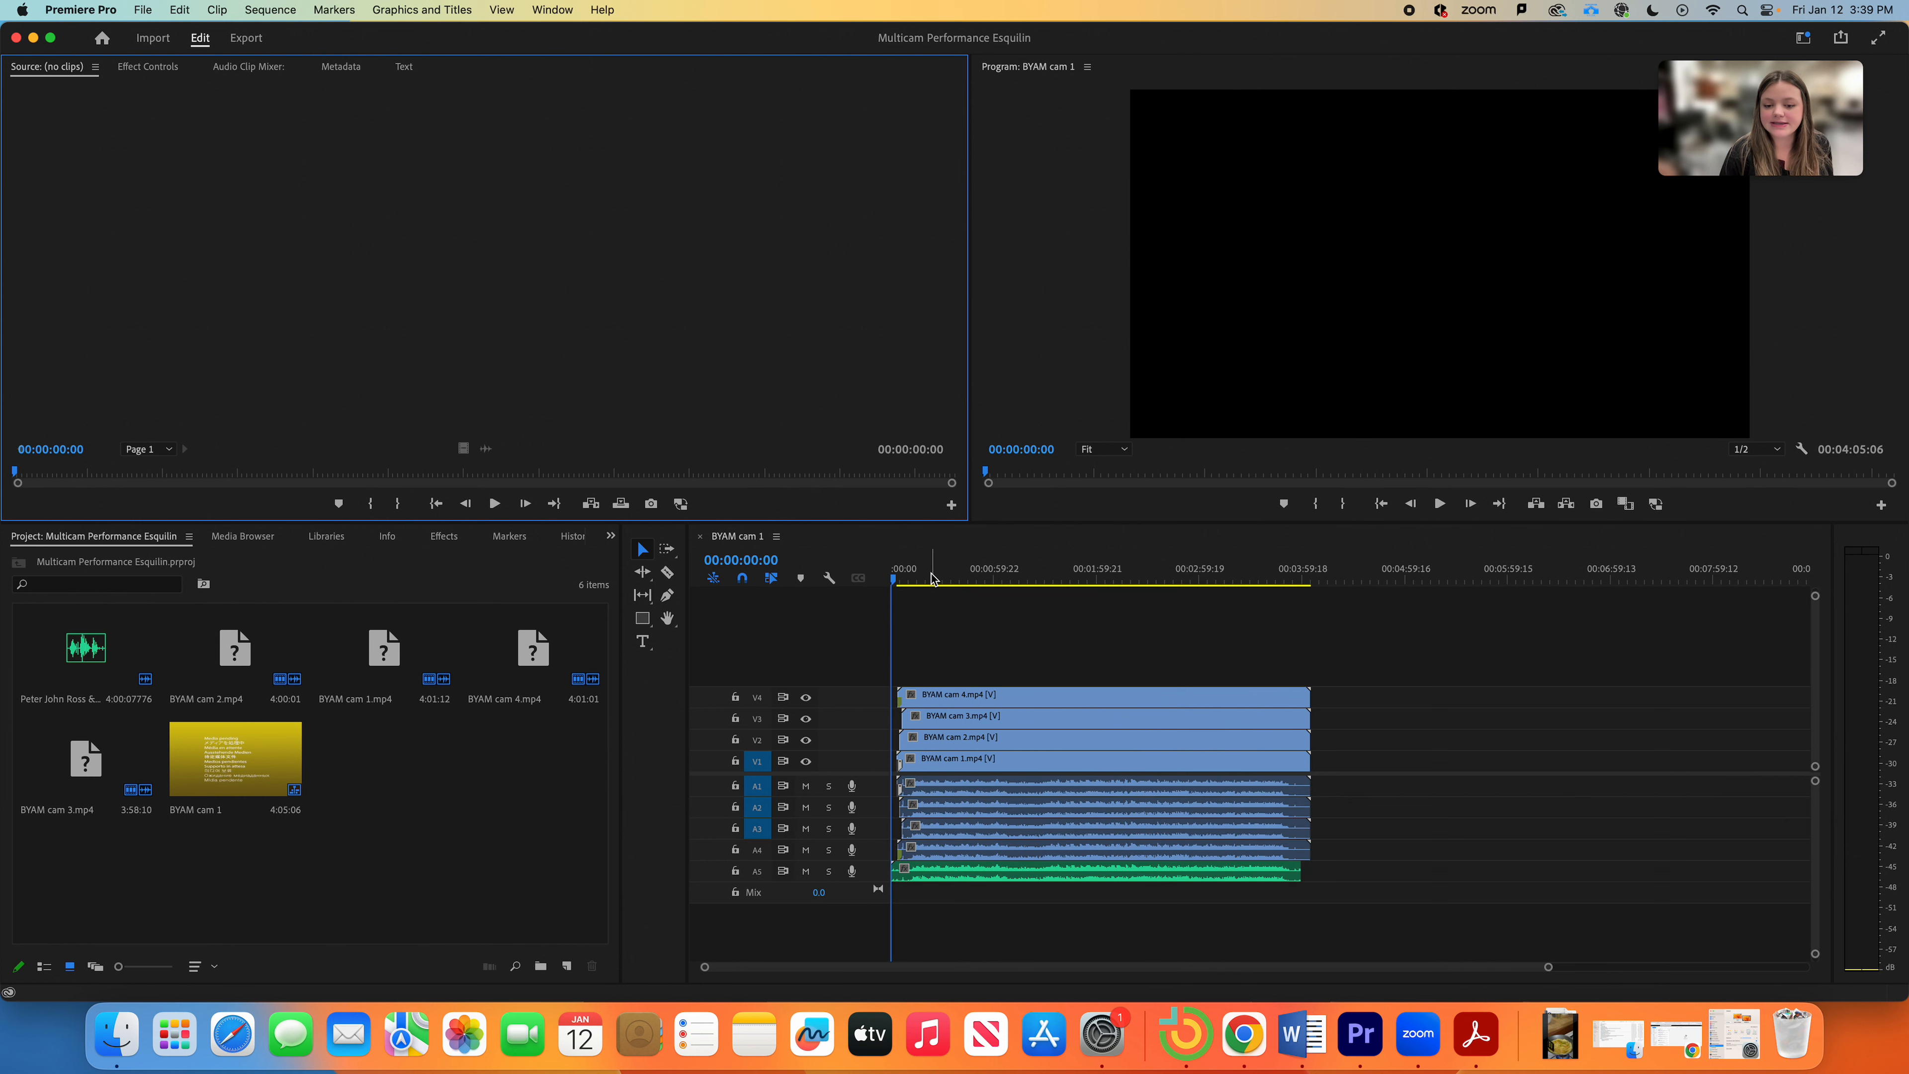
pyautogui.click(951, 576)
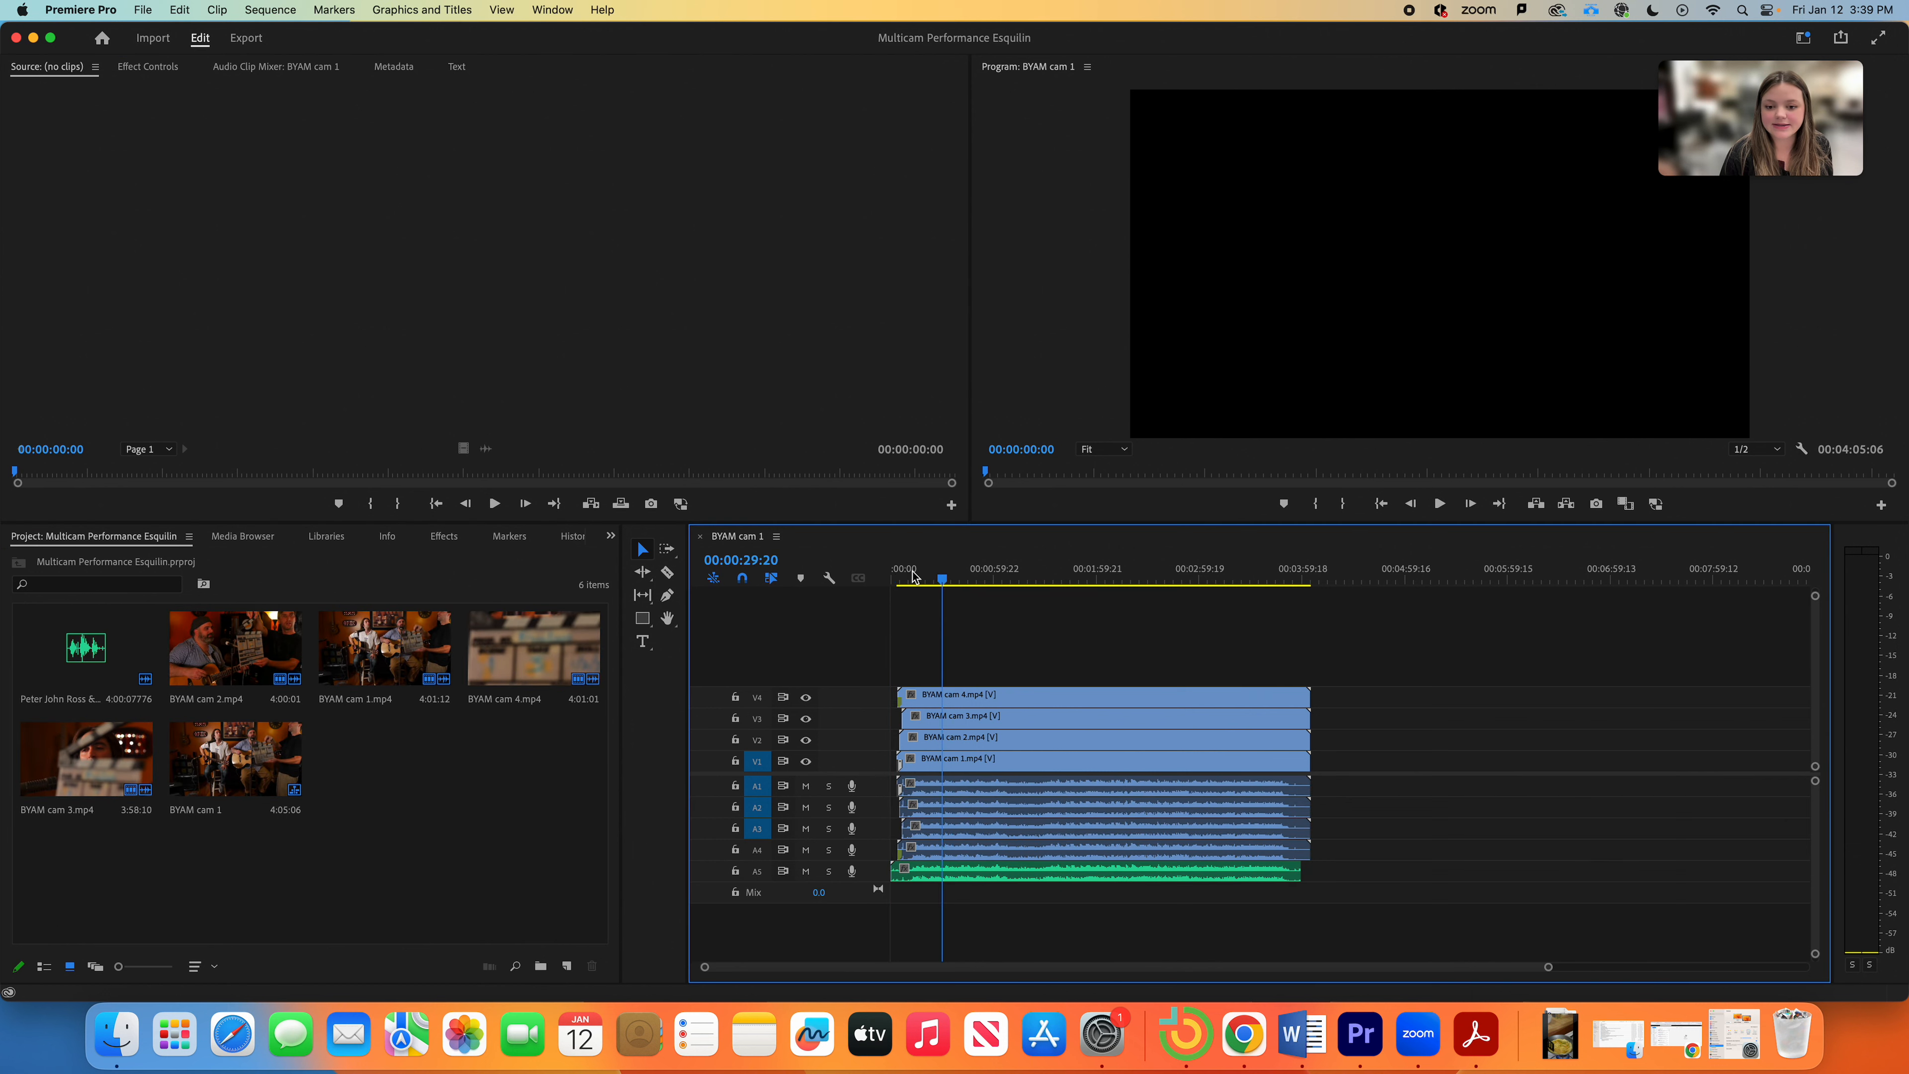
pyautogui.moveTo(949, 578); pyautogui.dragTo(951, 578)
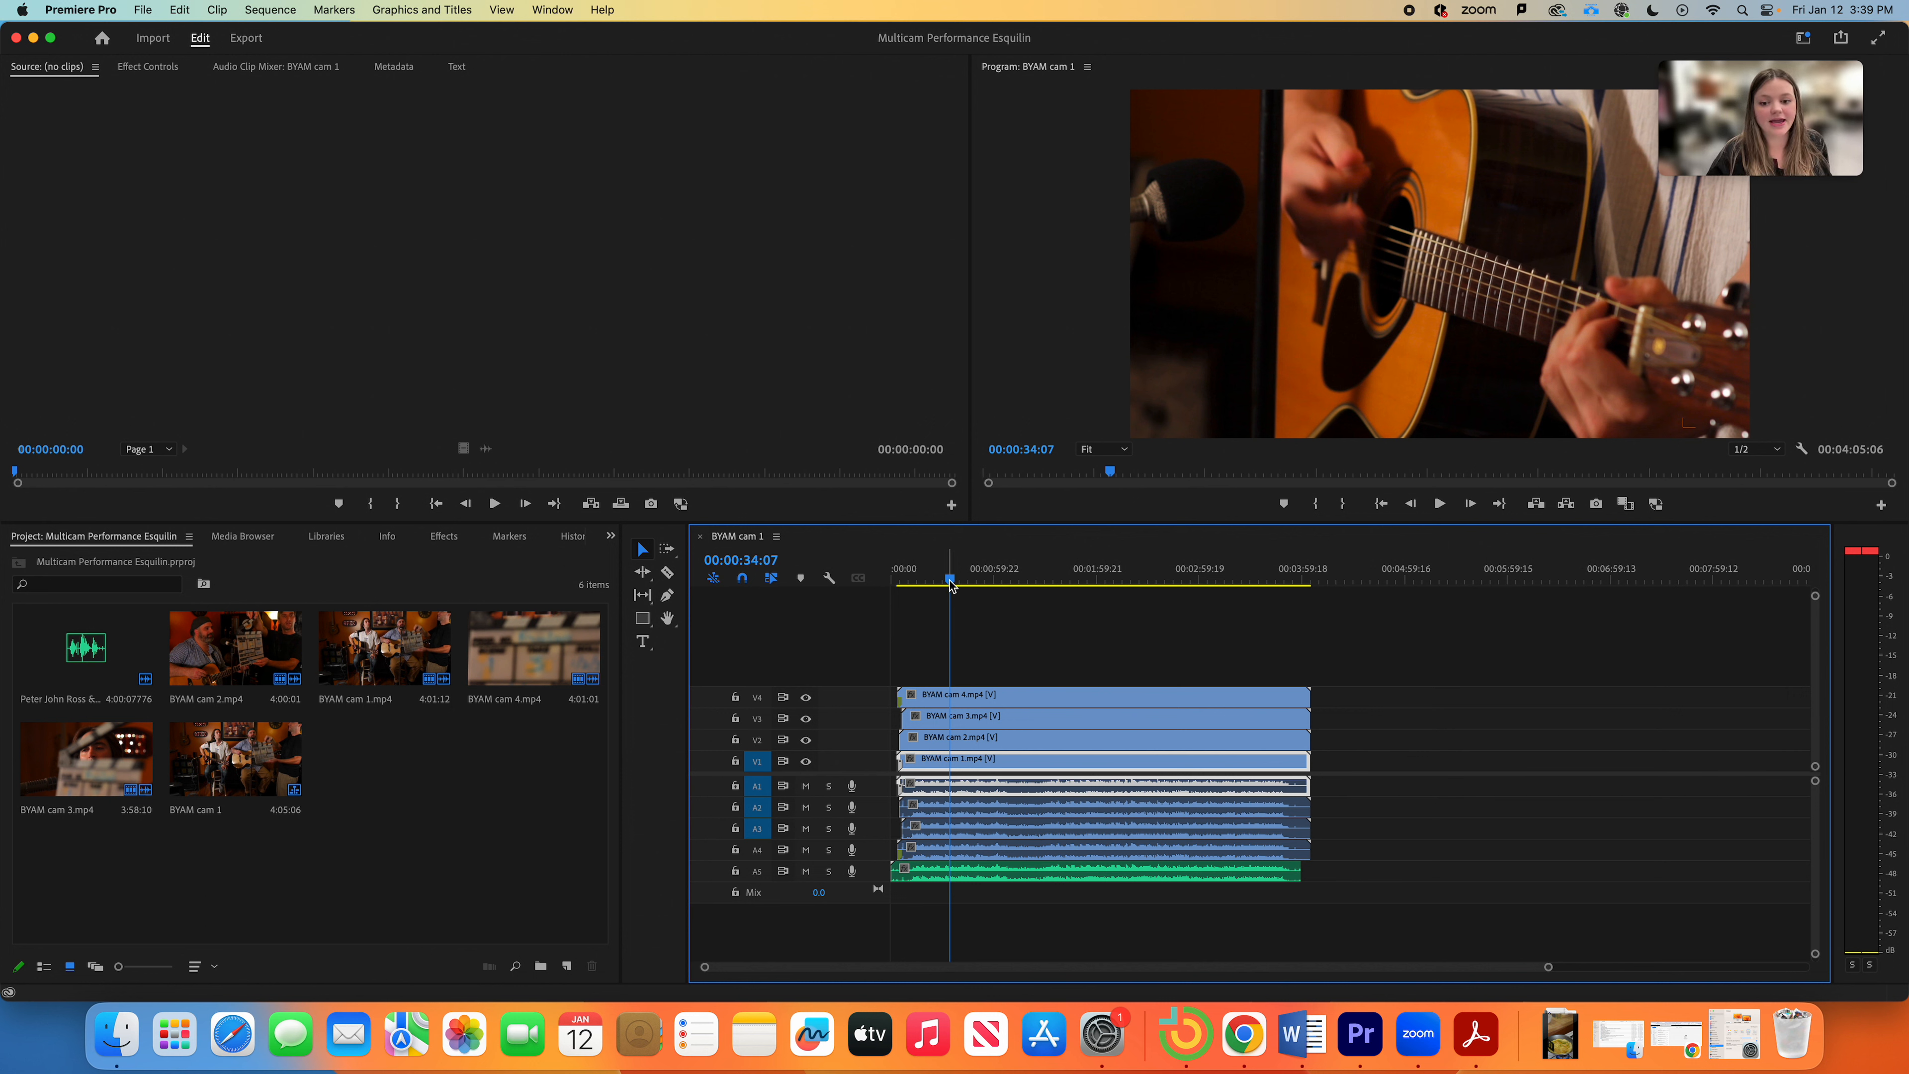
pyautogui.moveTo(948, 589); pyautogui.dragTo(939, 579)
# Step: Select every clip in the BYAM cam 1 sequence and delete them
pyautogui.click(988, 648)
pyautogui.moveTo(987, 648); pyautogui.dragTo(1043, 930)
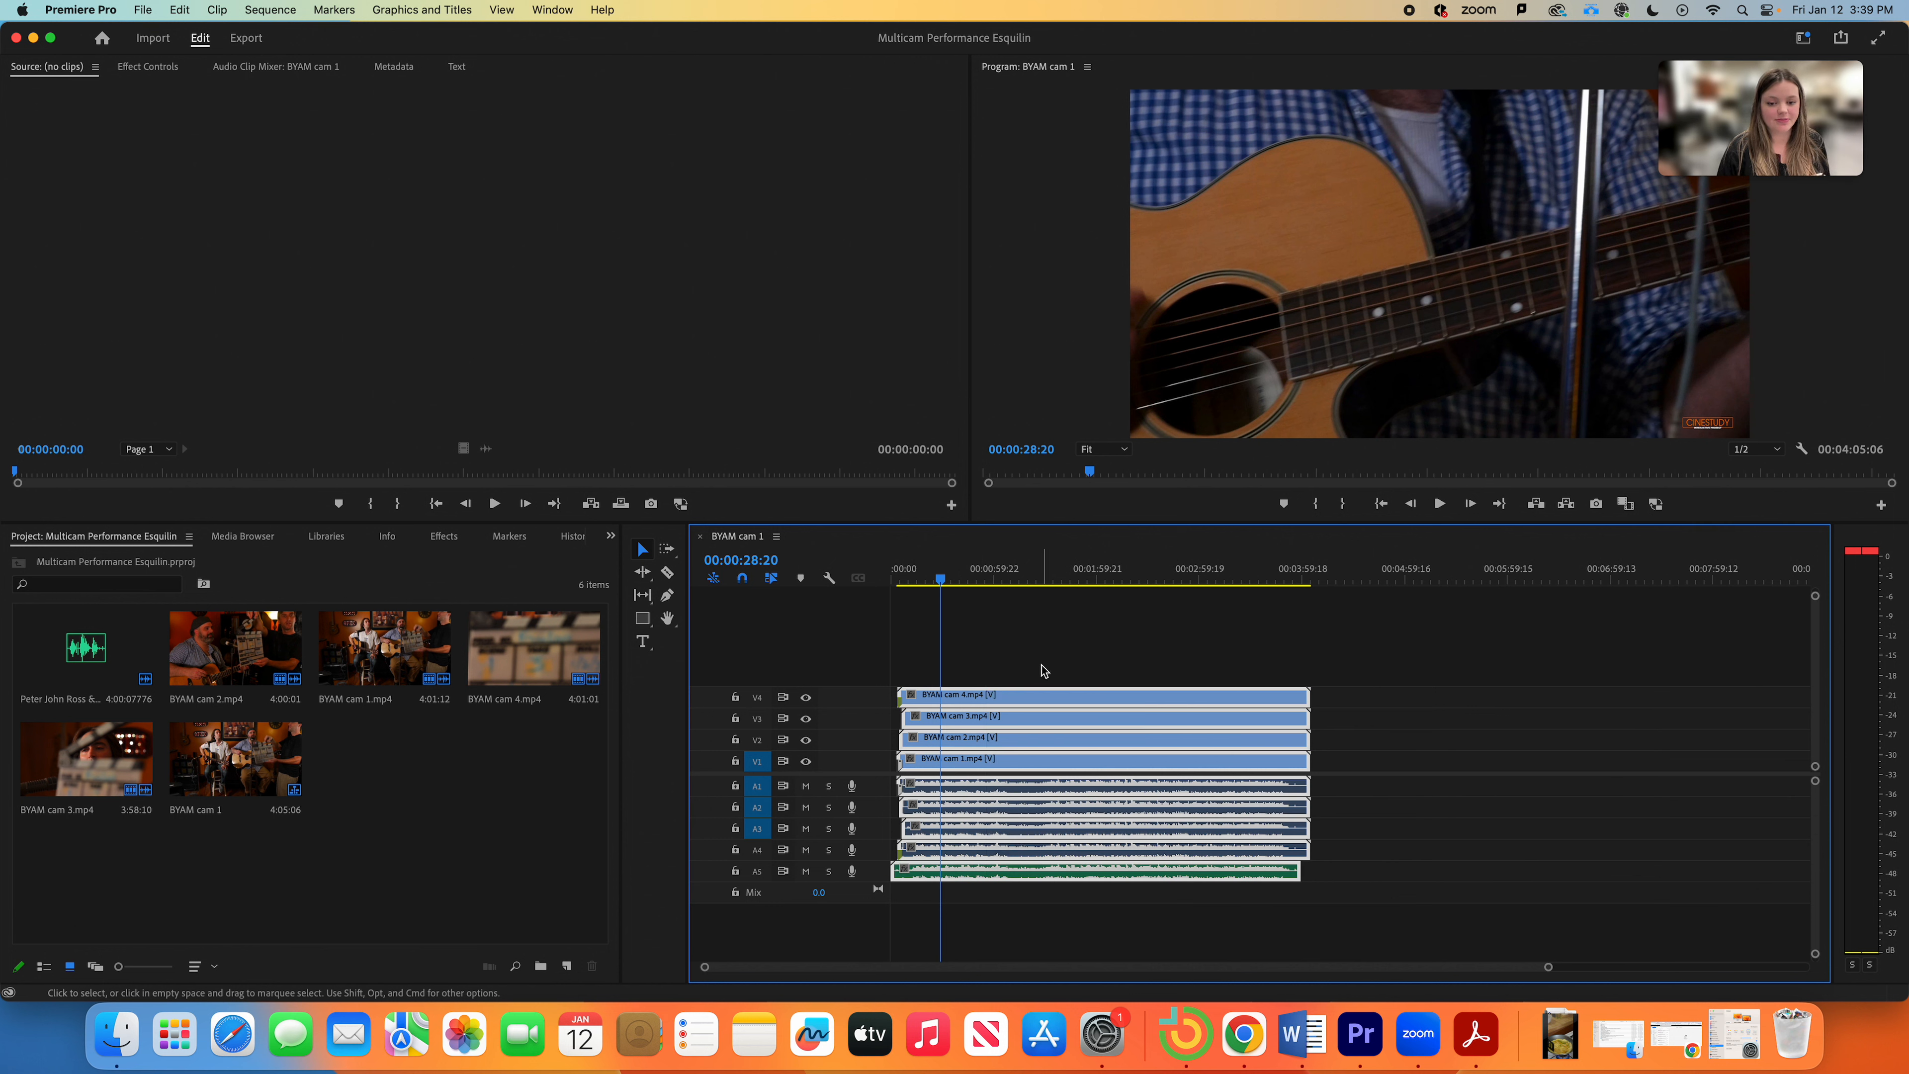
pyautogui.press('Delete')
pyautogui.click(470, 786)
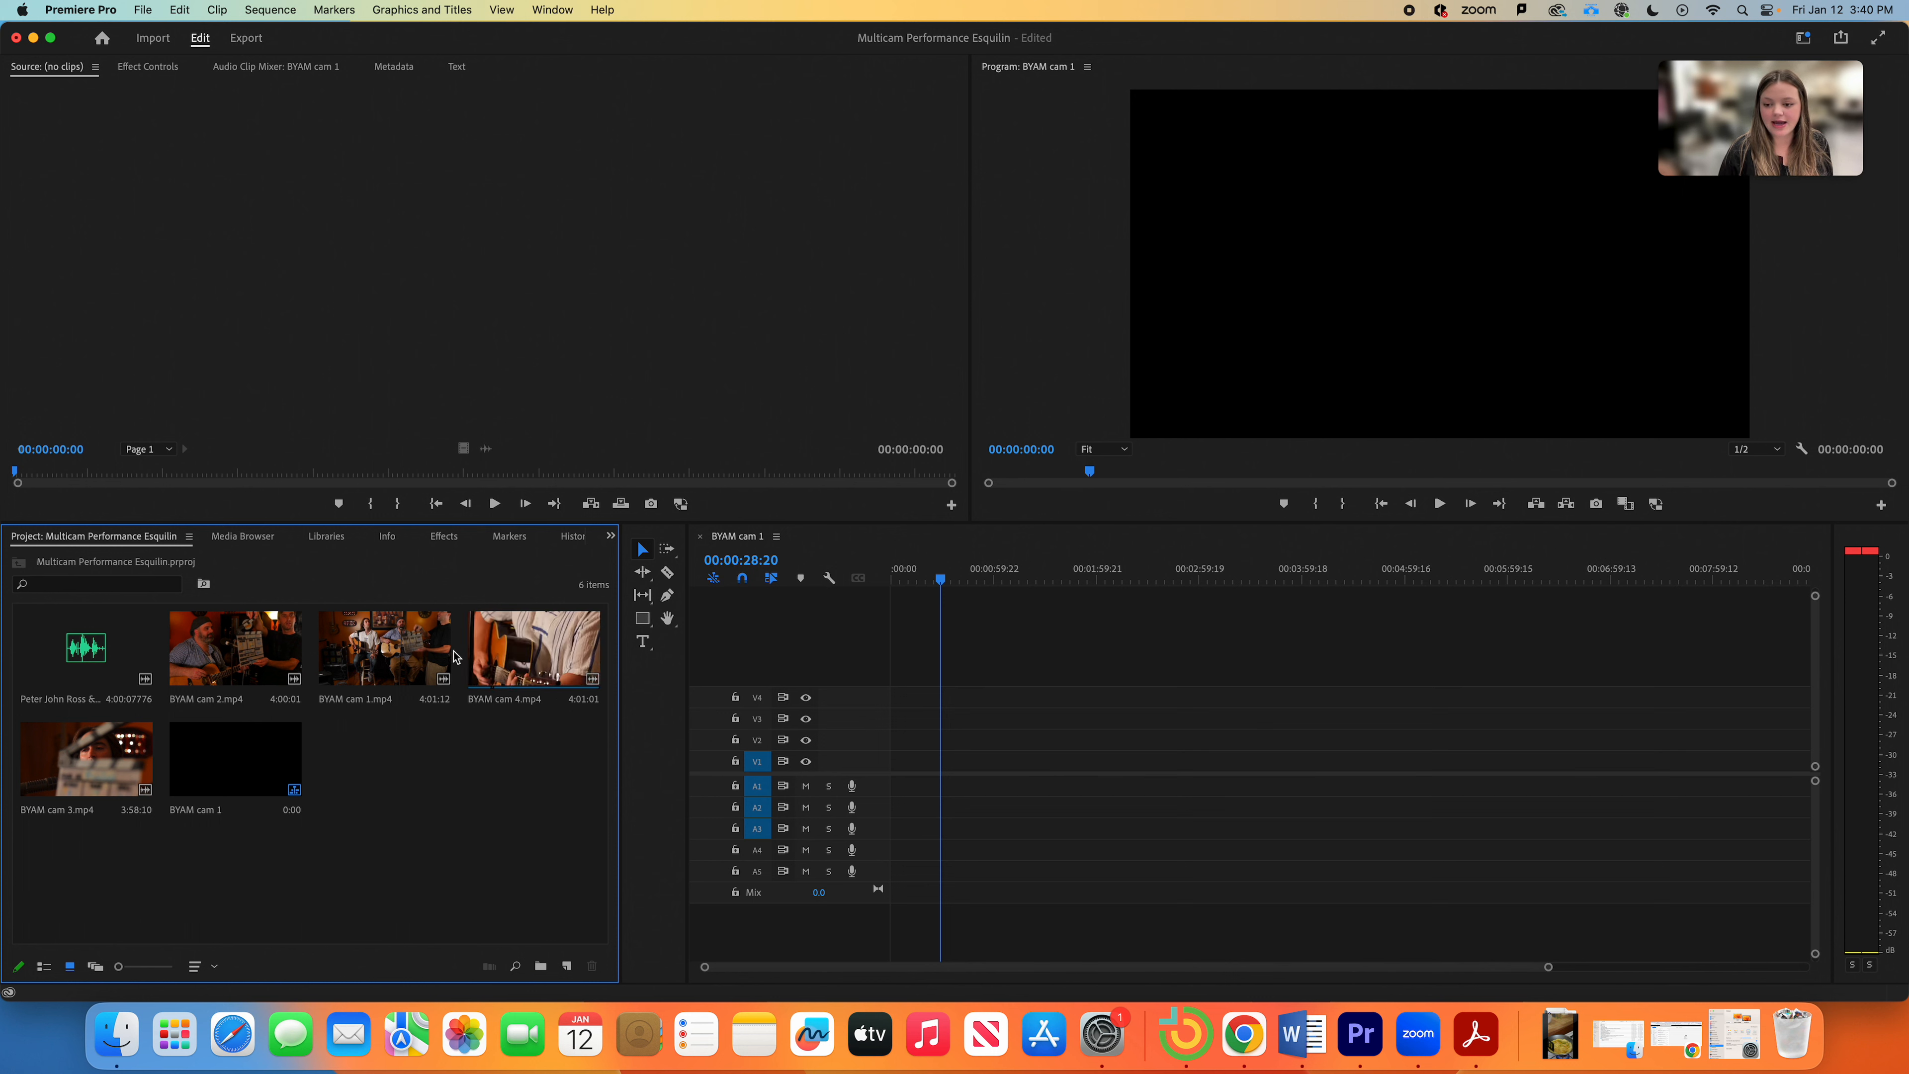
# Step: Place BYAM cam 1–4.mp4 on tracks V1–V4 at zero, the audio file on A5, then select all clips
pyautogui.moveTo(367, 663); pyautogui.dragTo(881, 763)
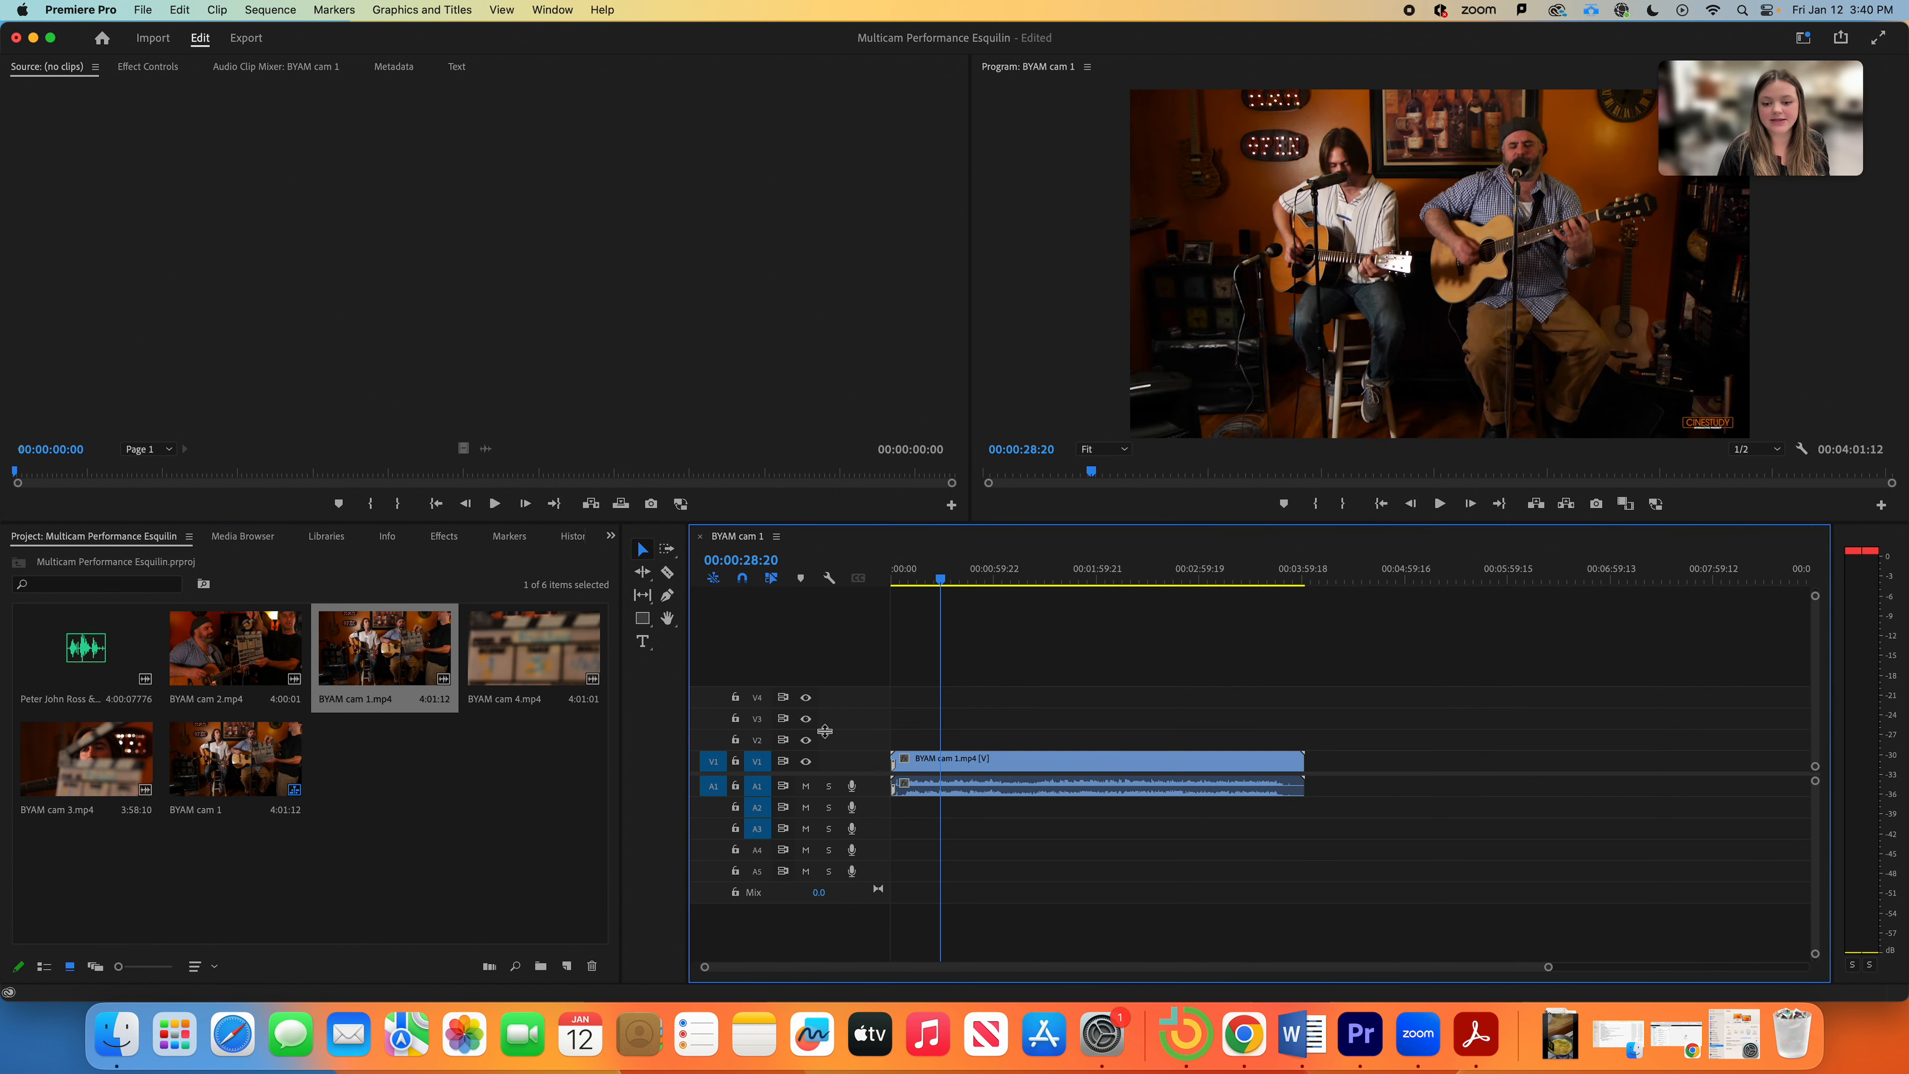
pyautogui.moveTo(172, 669); pyautogui.dragTo(892, 747)
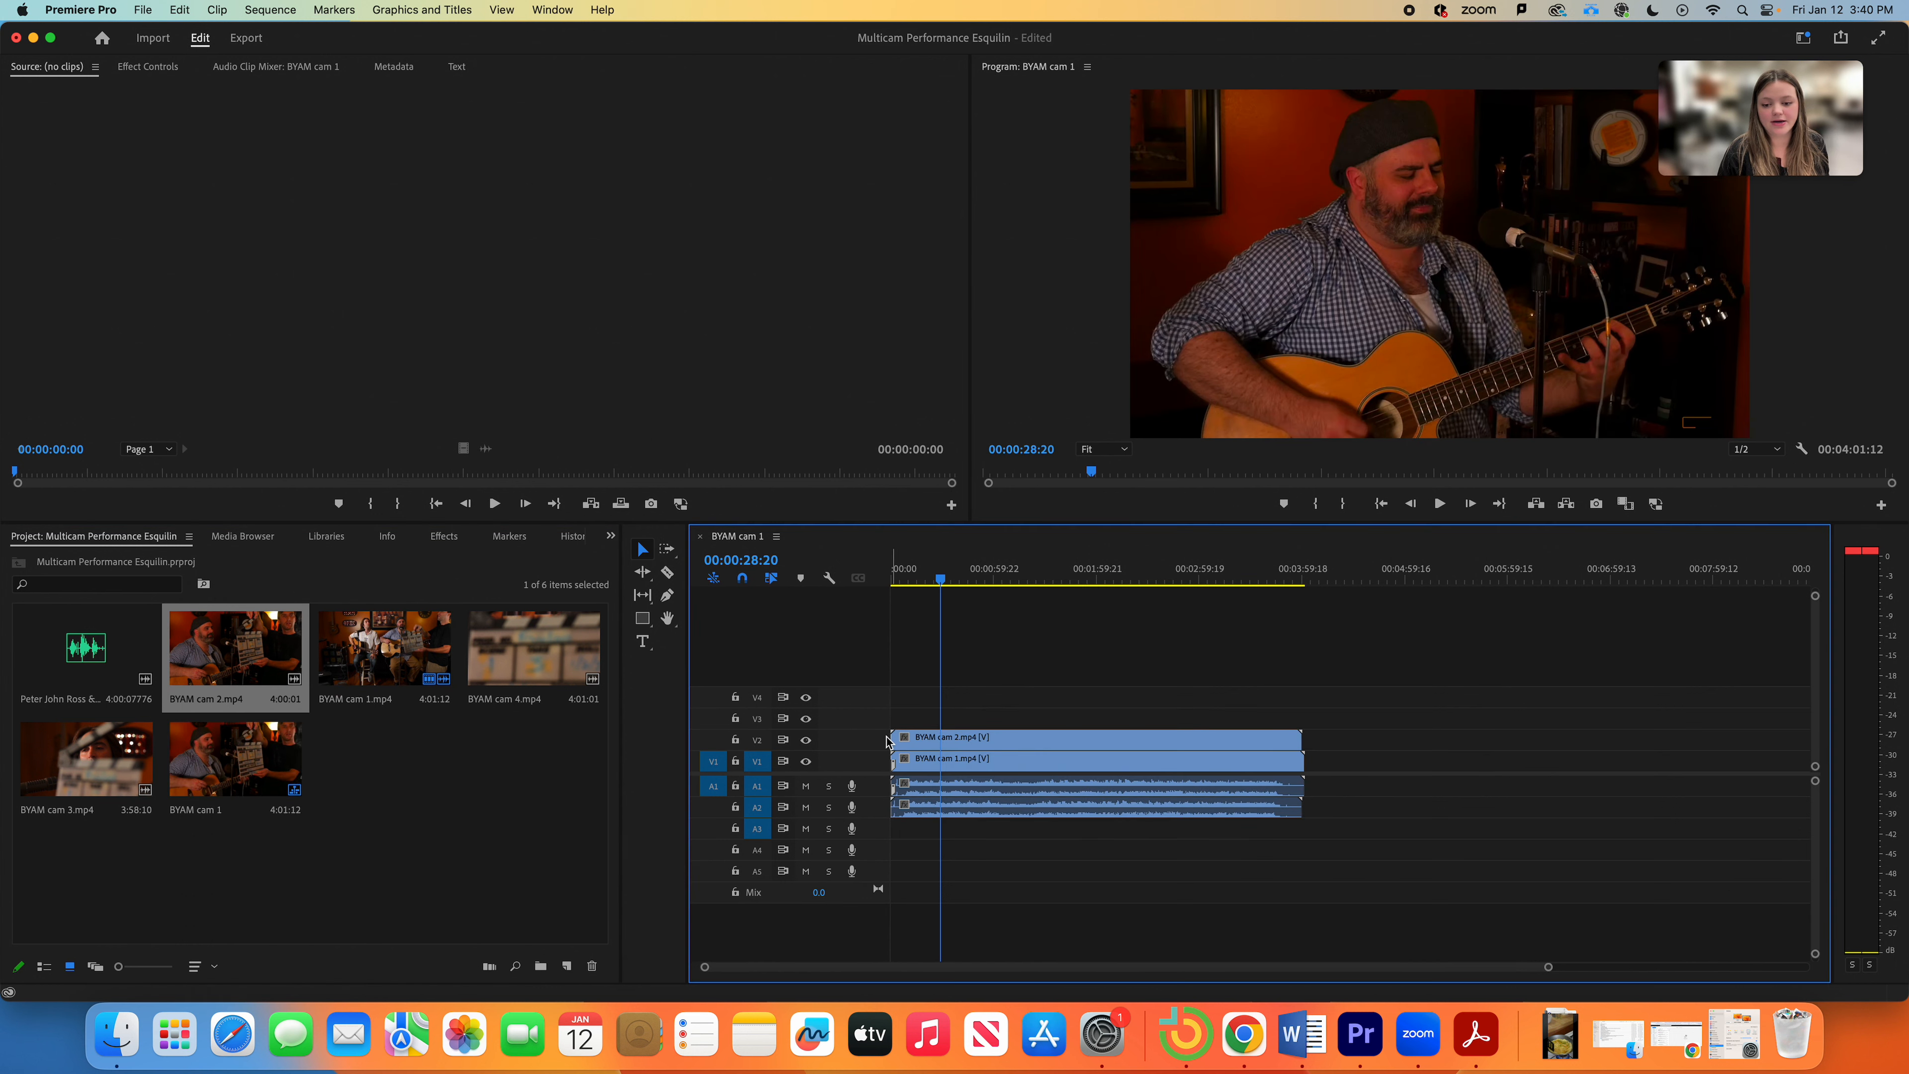
pyautogui.moveTo(104, 793); pyautogui.dragTo(891, 723)
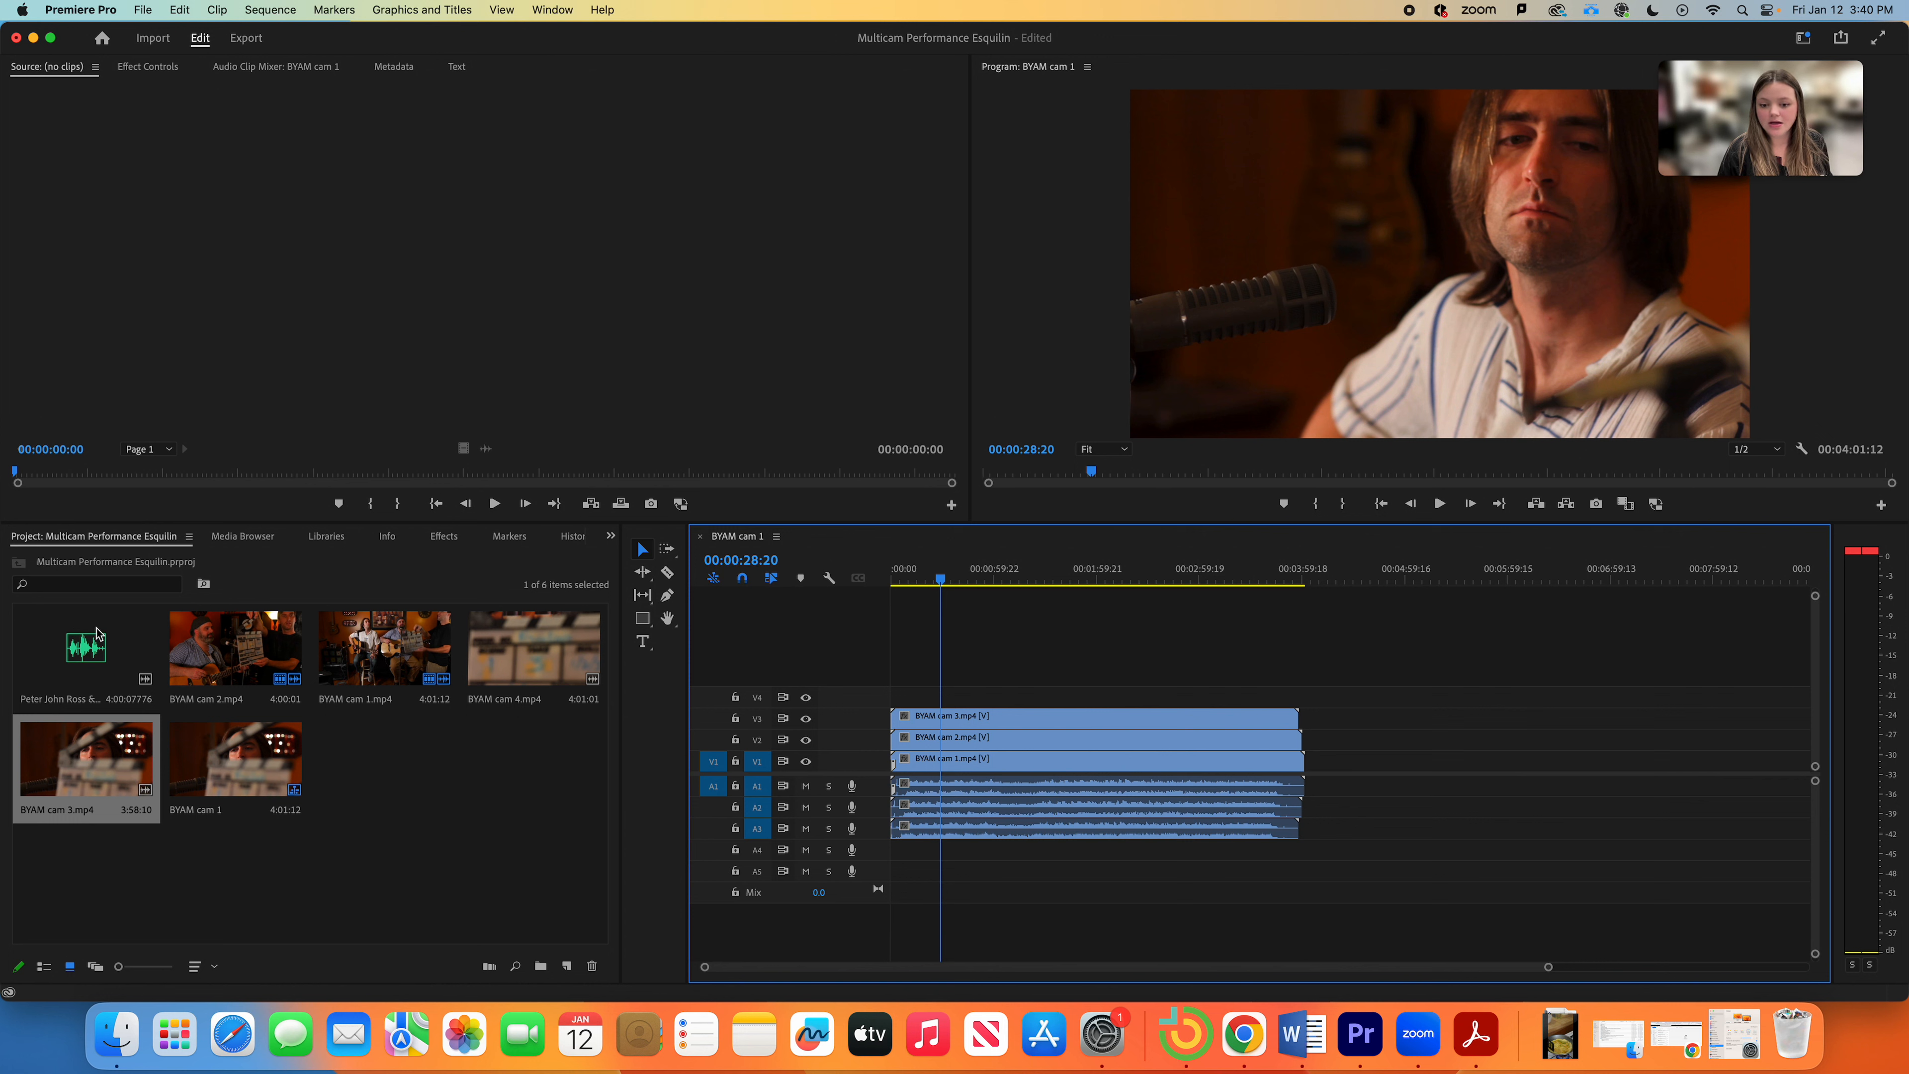
pyautogui.moveTo(526, 636); pyautogui.dragTo(883, 706)
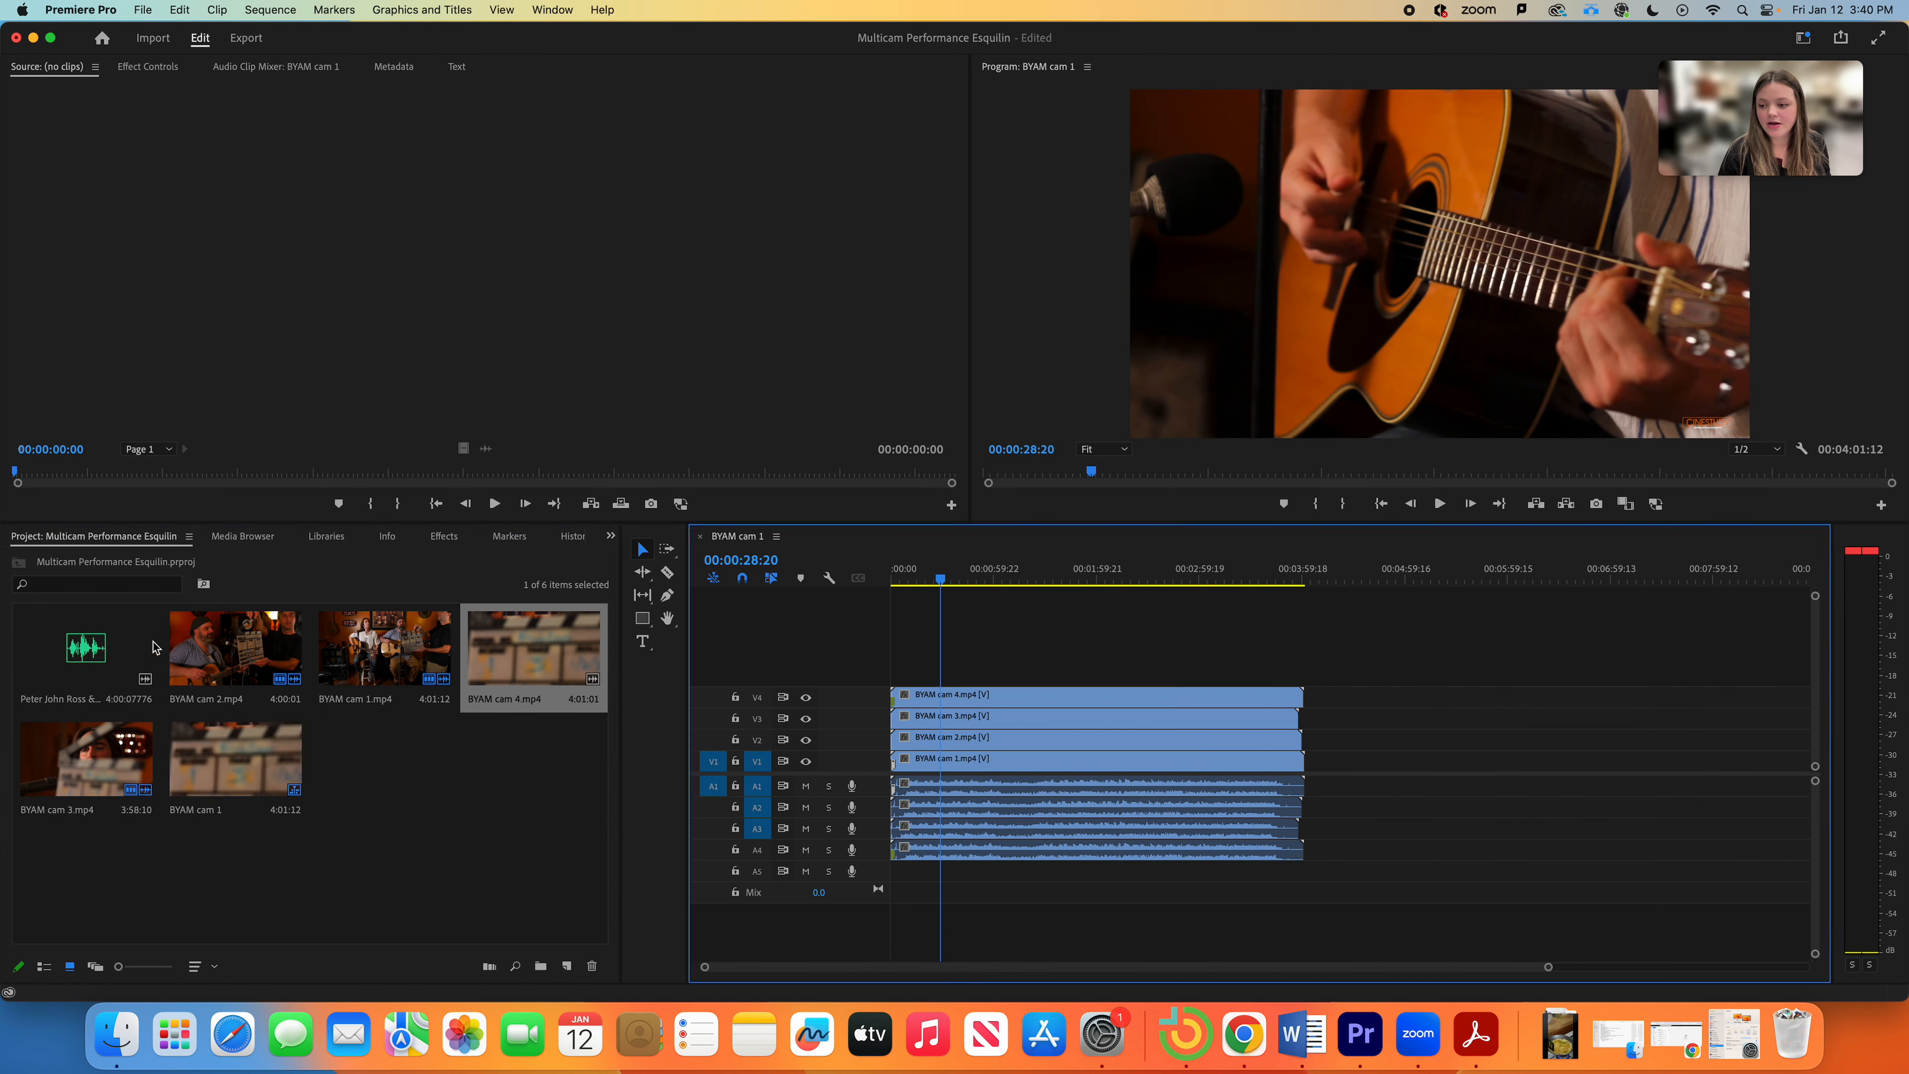
pyautogui.moveTo(41, 654)
pyautogui.mouseDown()
pyautogui.moveTo(890, 919)
pyautogui.moveTo(877, 876)
pyautogui.mouseUp()
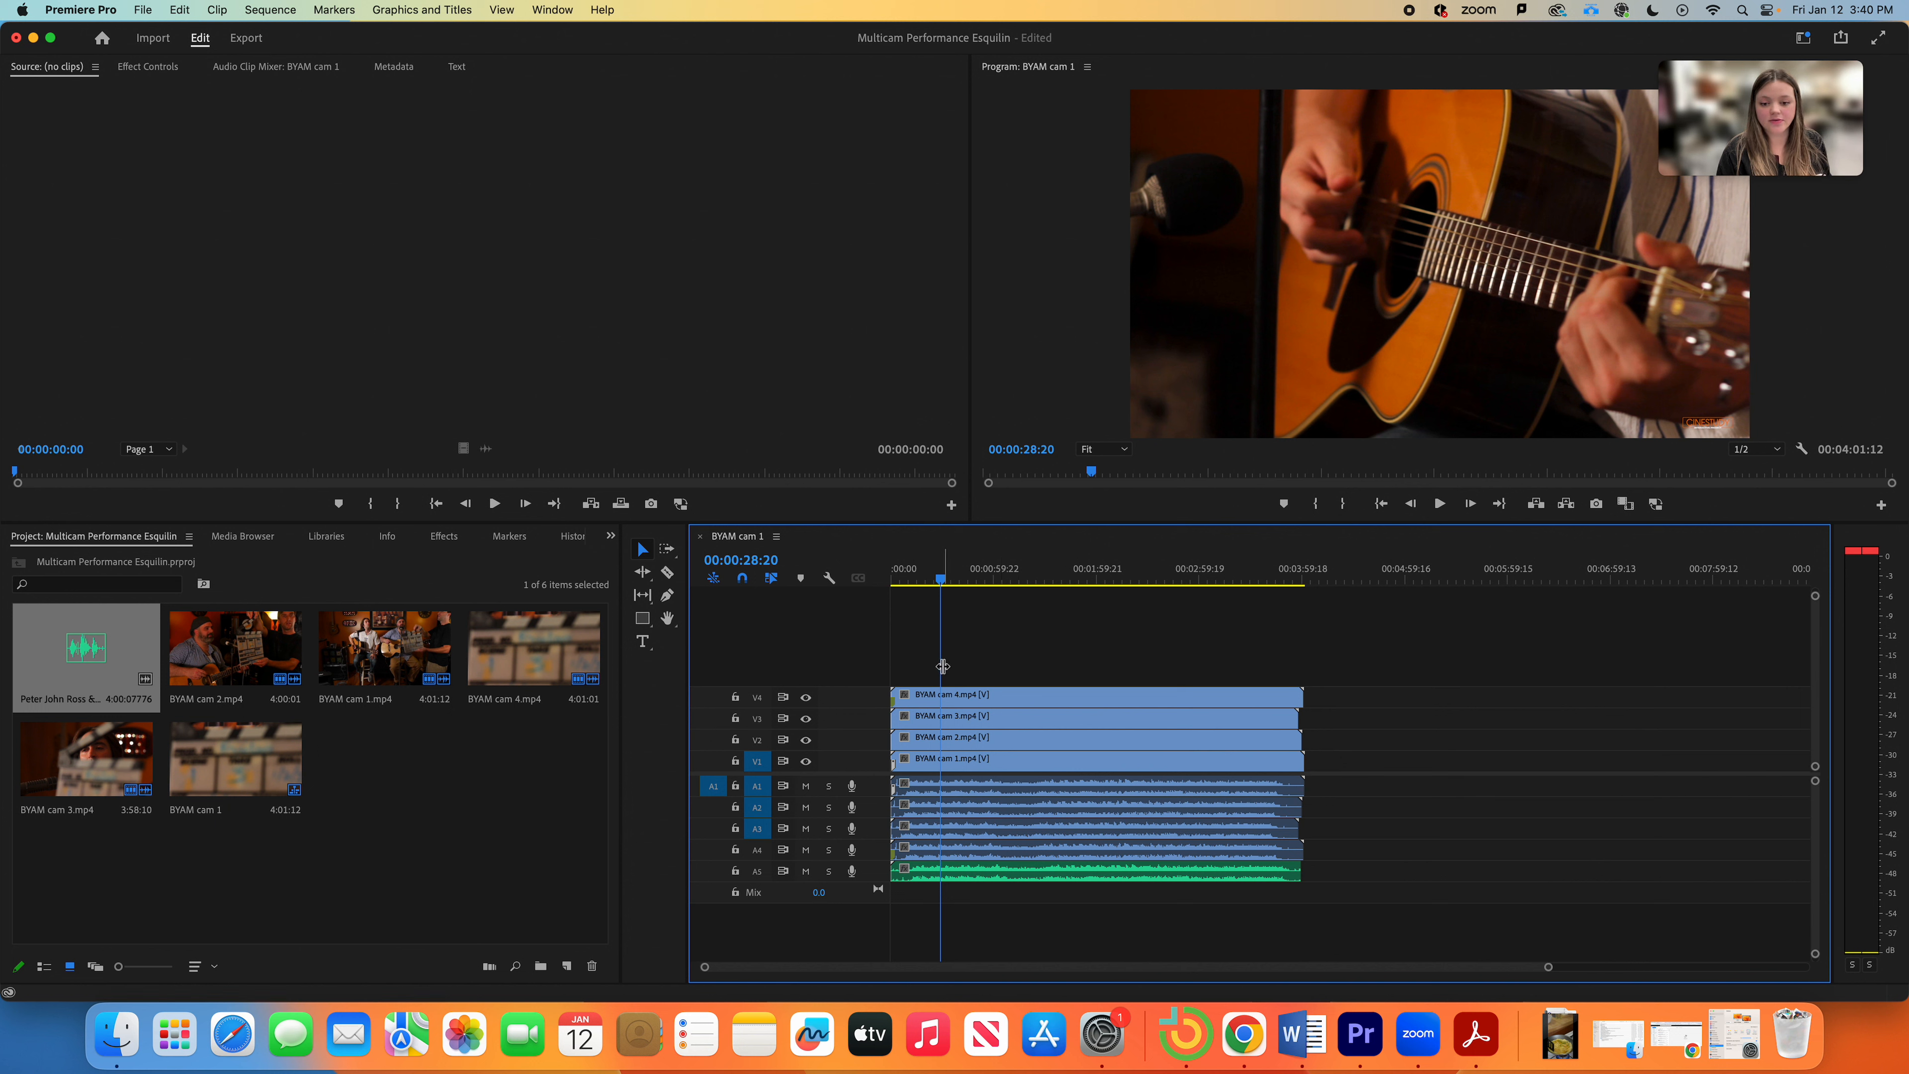
pyautogui.moveTo(916, 669); pyautogui.dragTo(1263, 919)
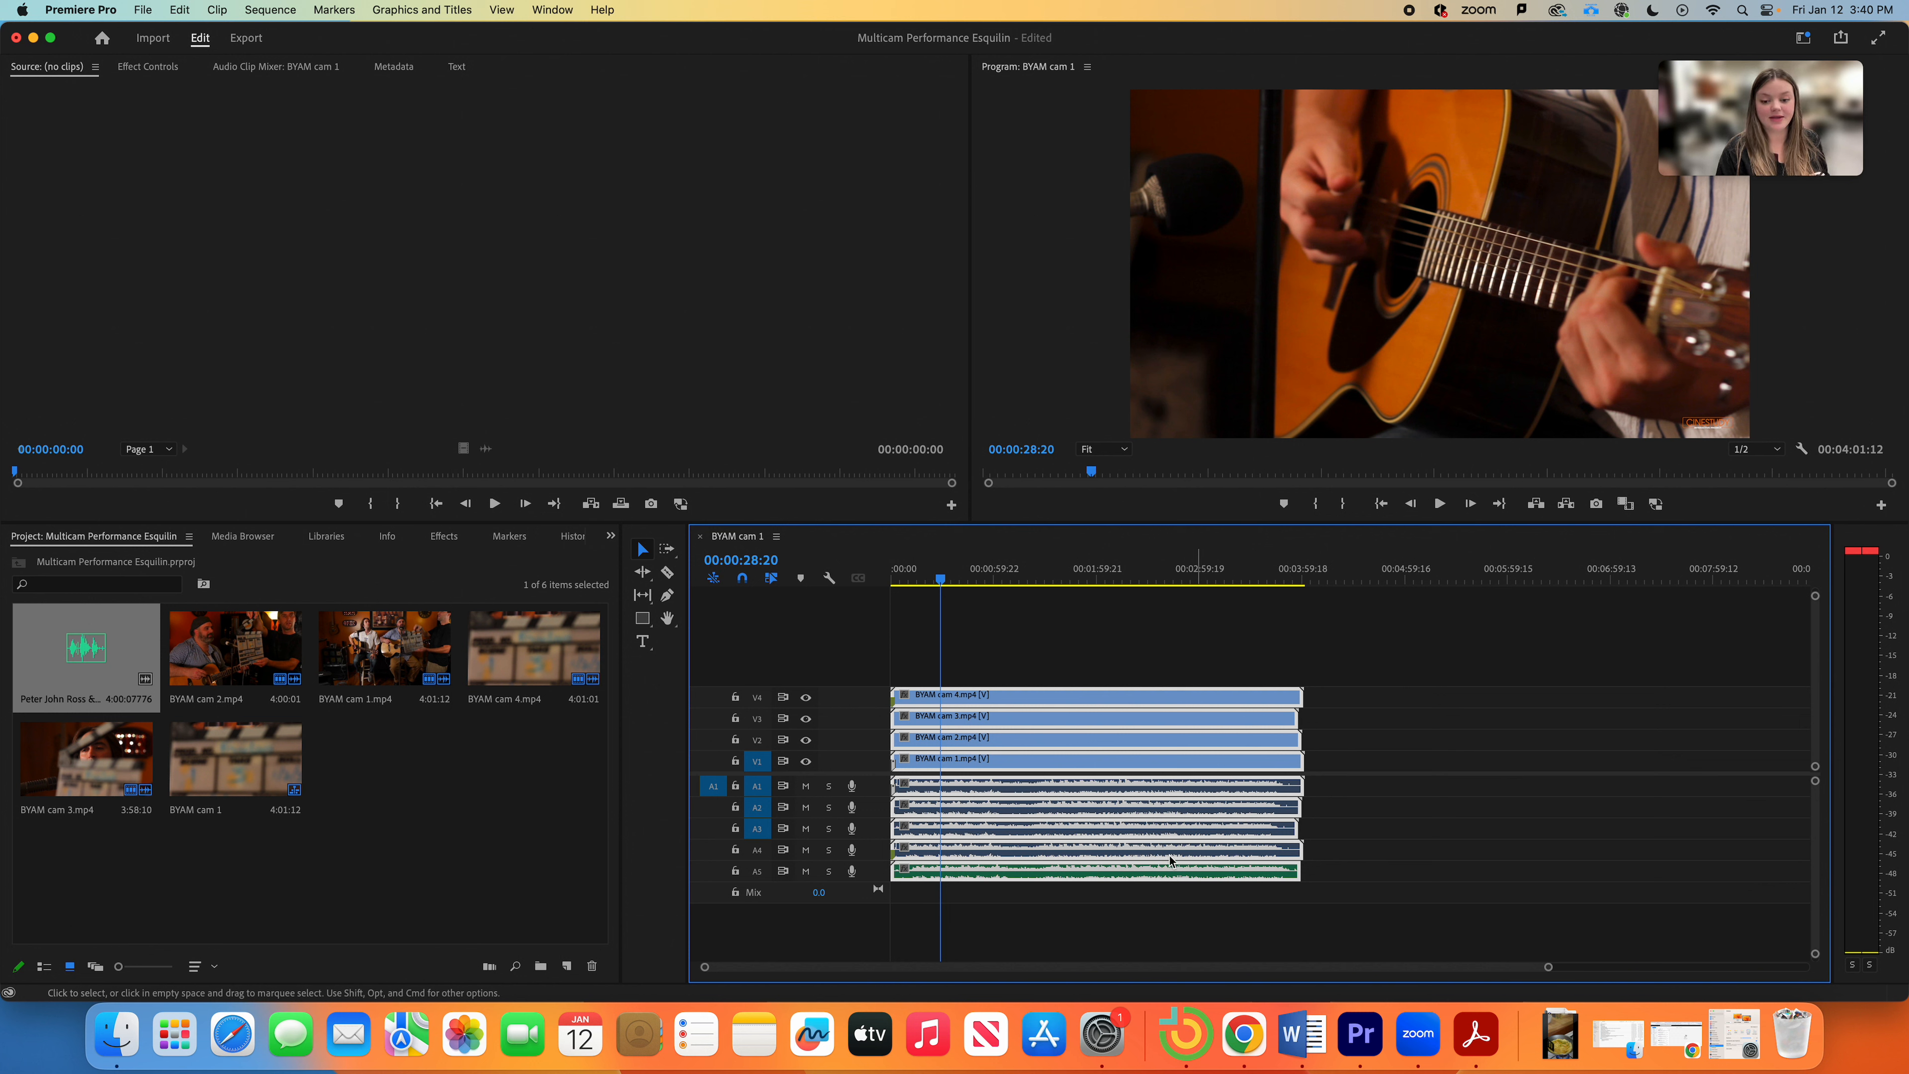
# Step: Synchronize the selected clips by Audio using Track Channel 1
pyautogui.rightClick(1013, 743)
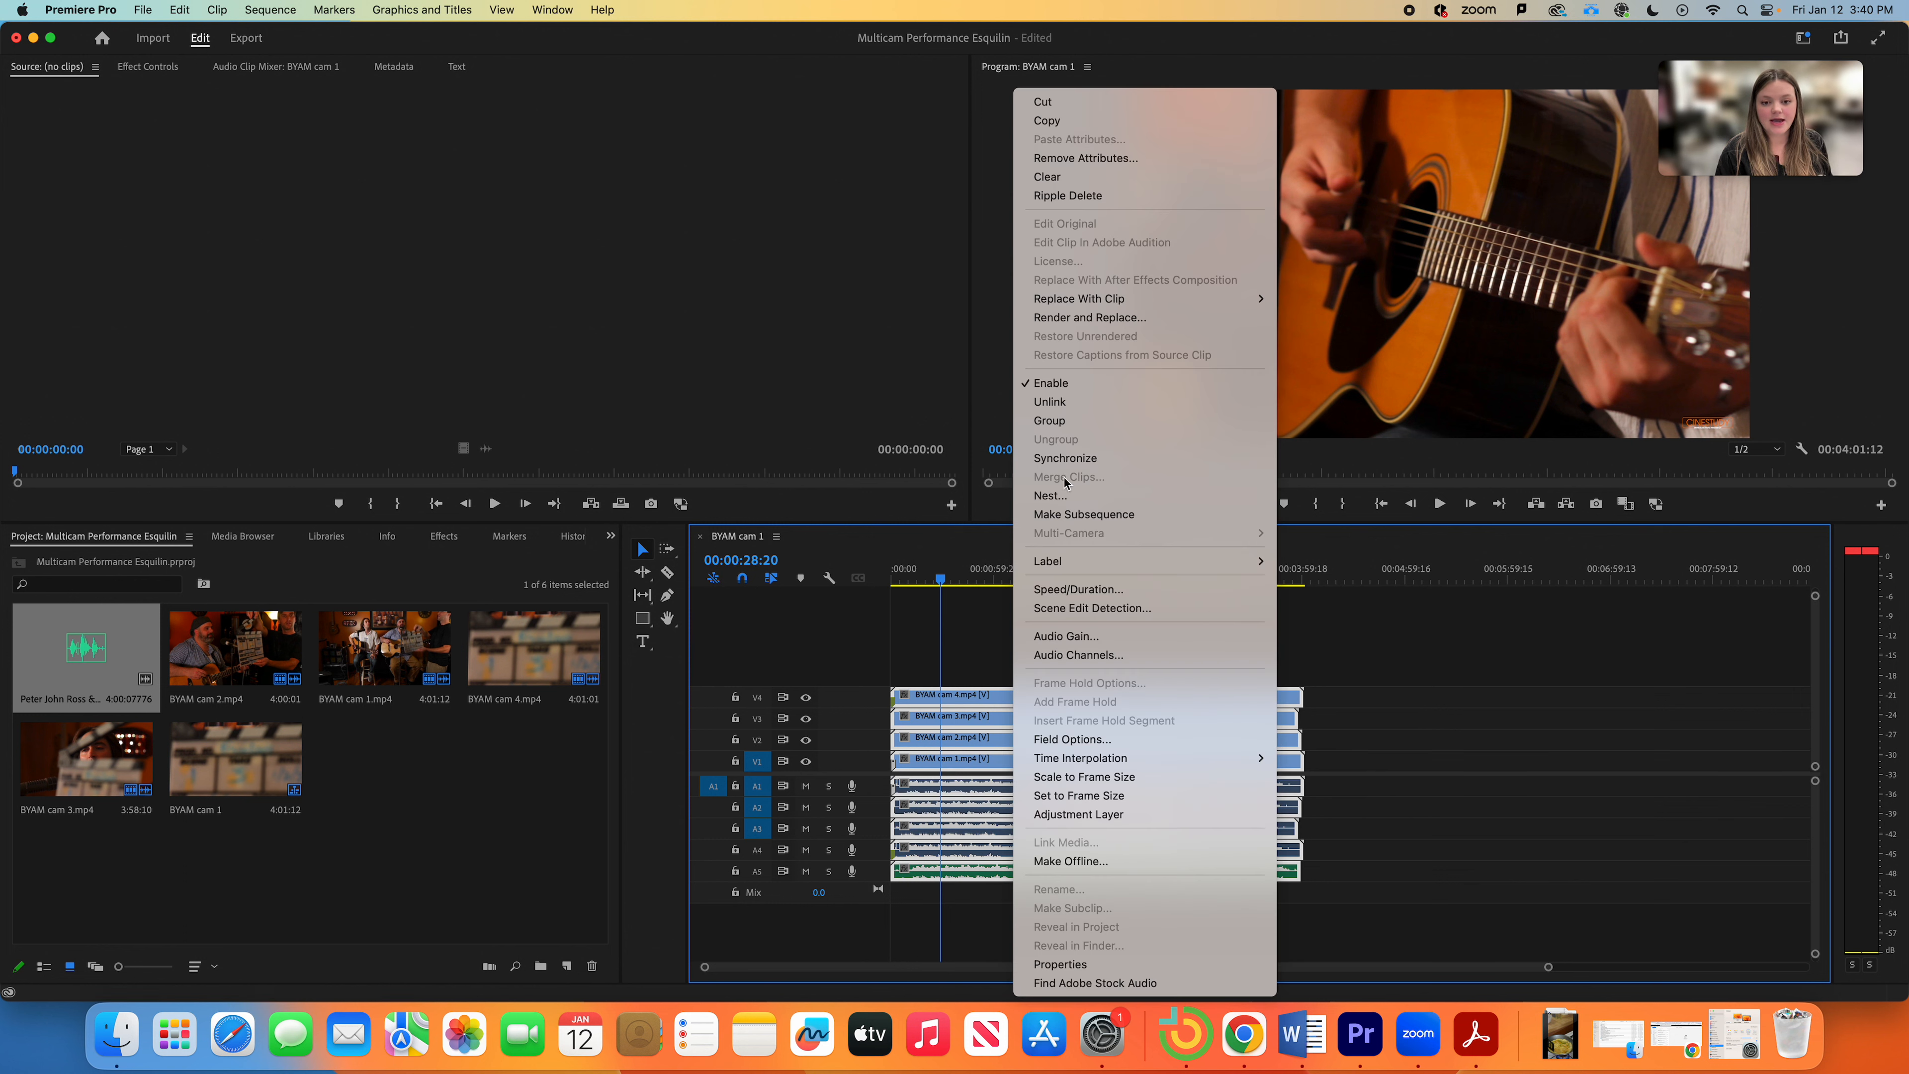
pyautogui.click(1075, 459)
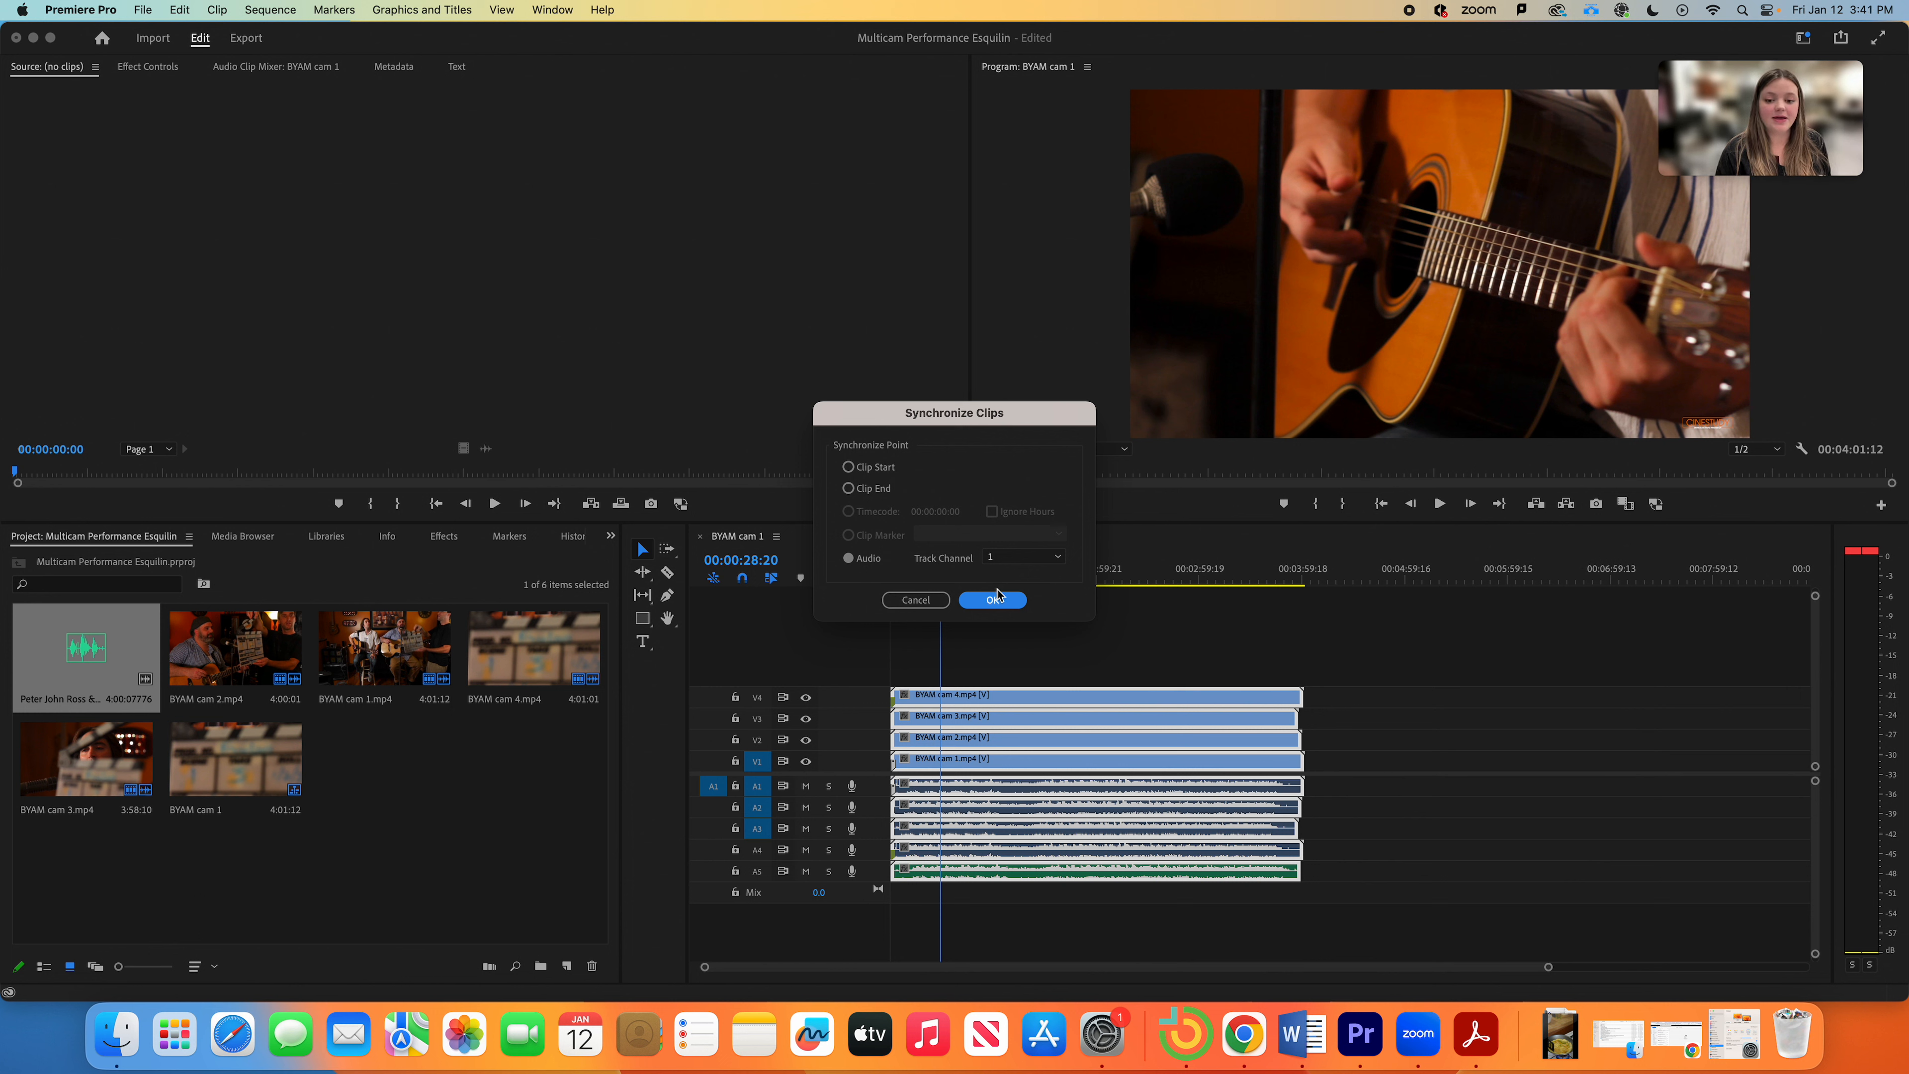
pyautogui.click(863, 561)
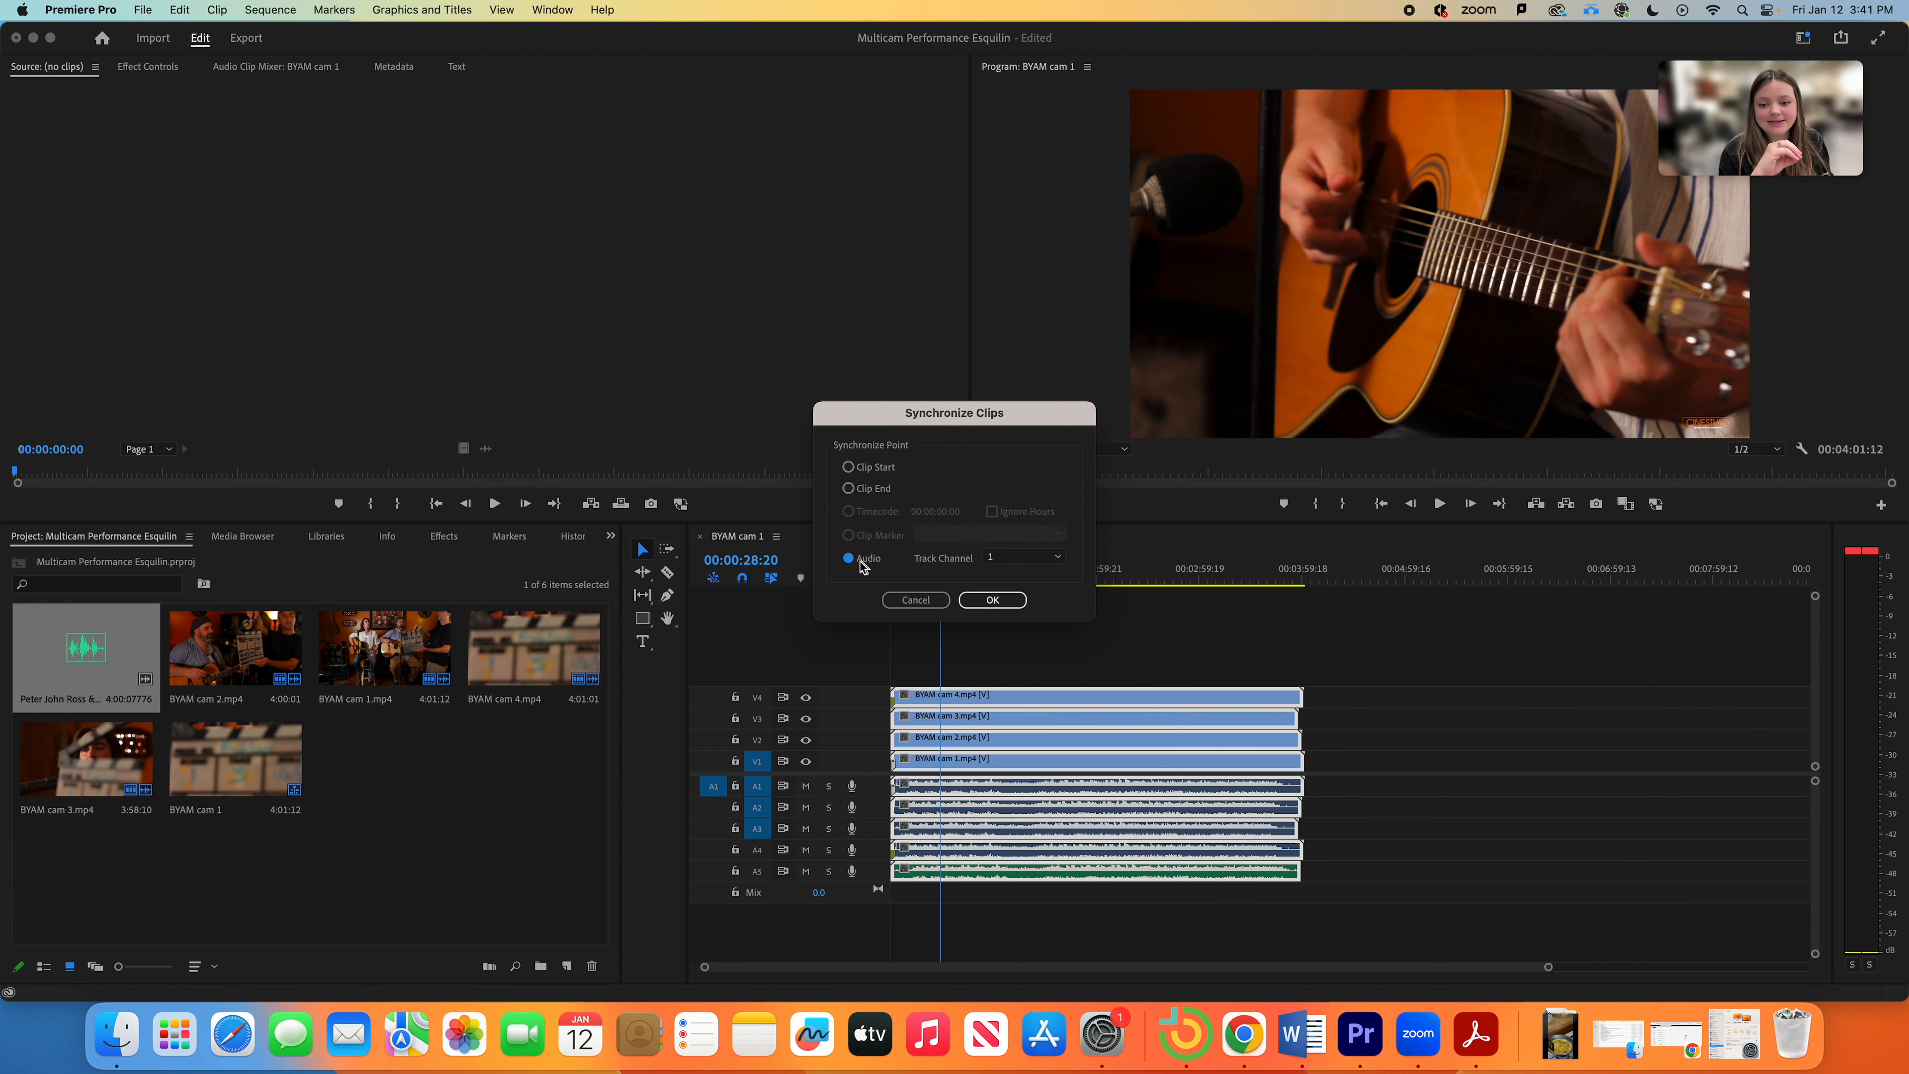
pyautogui.click(1000, 562)
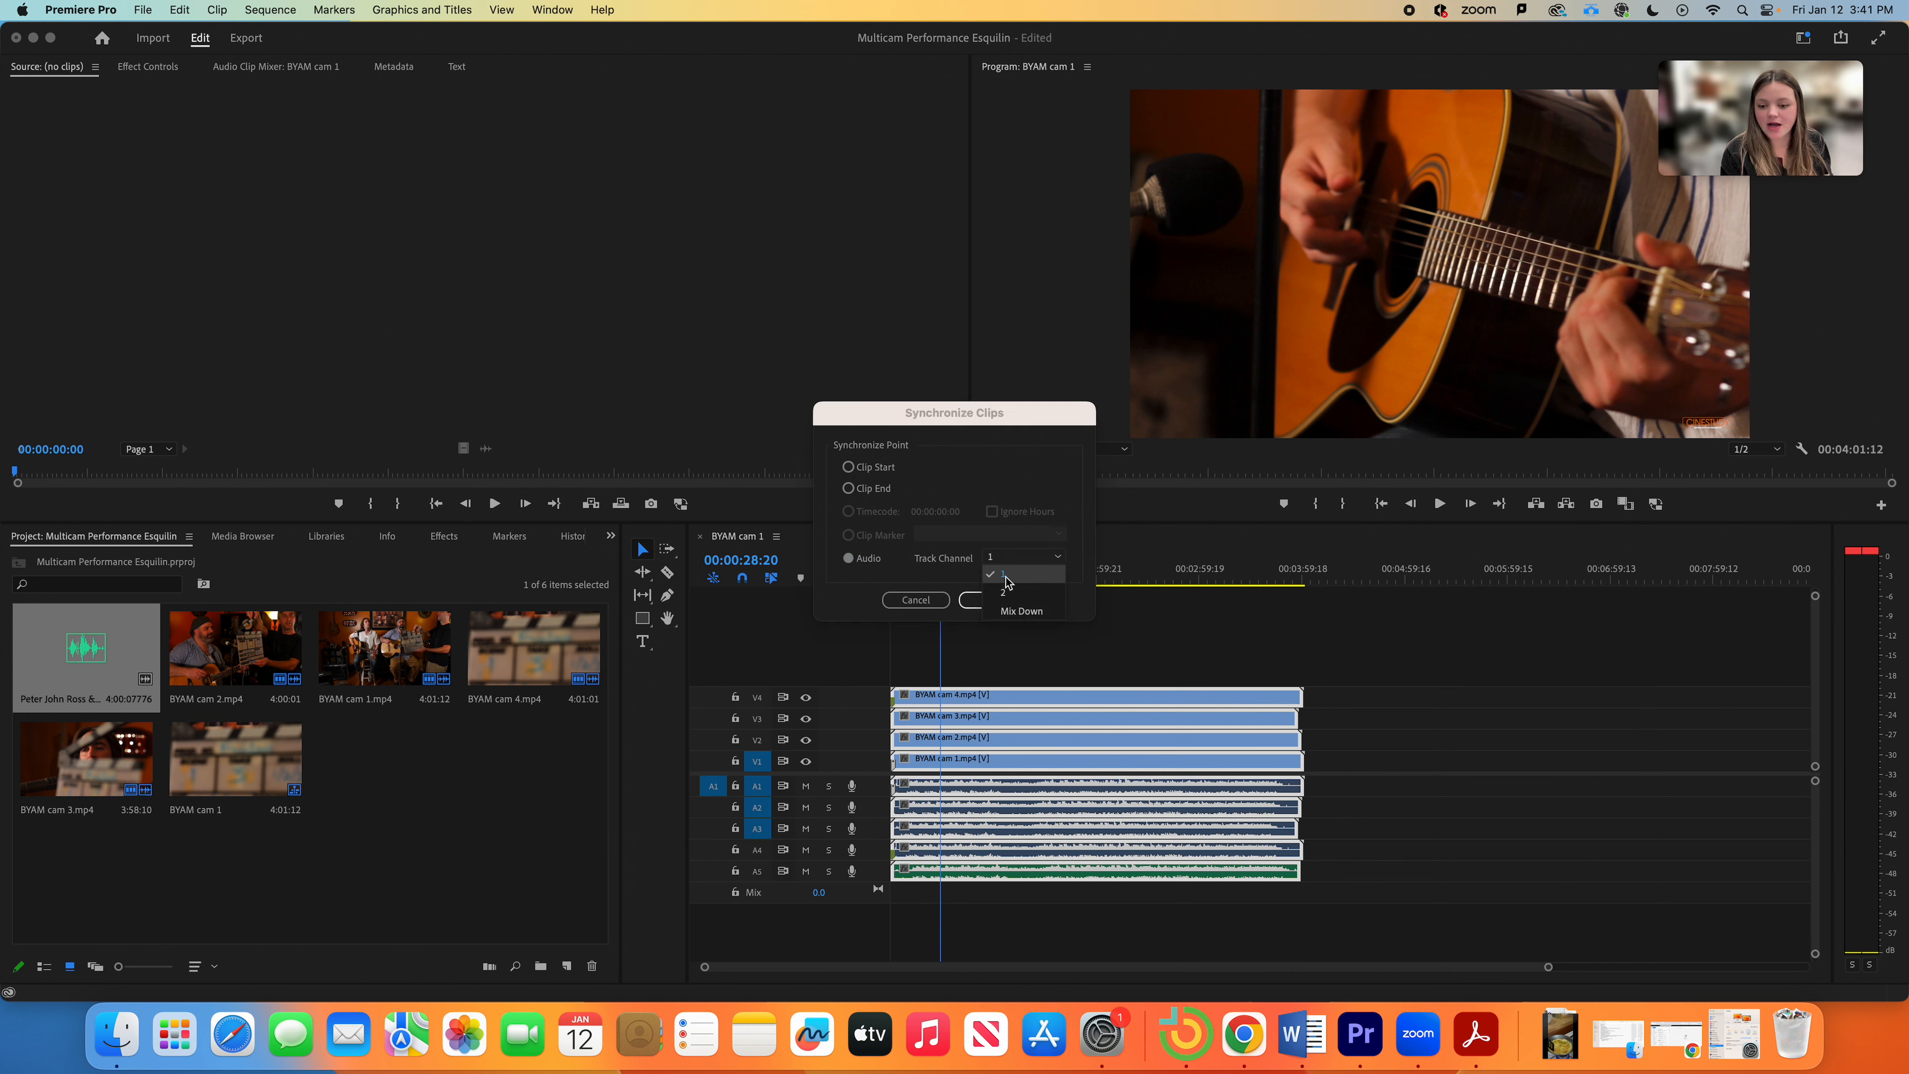
pyautogui.click(1007, 577)
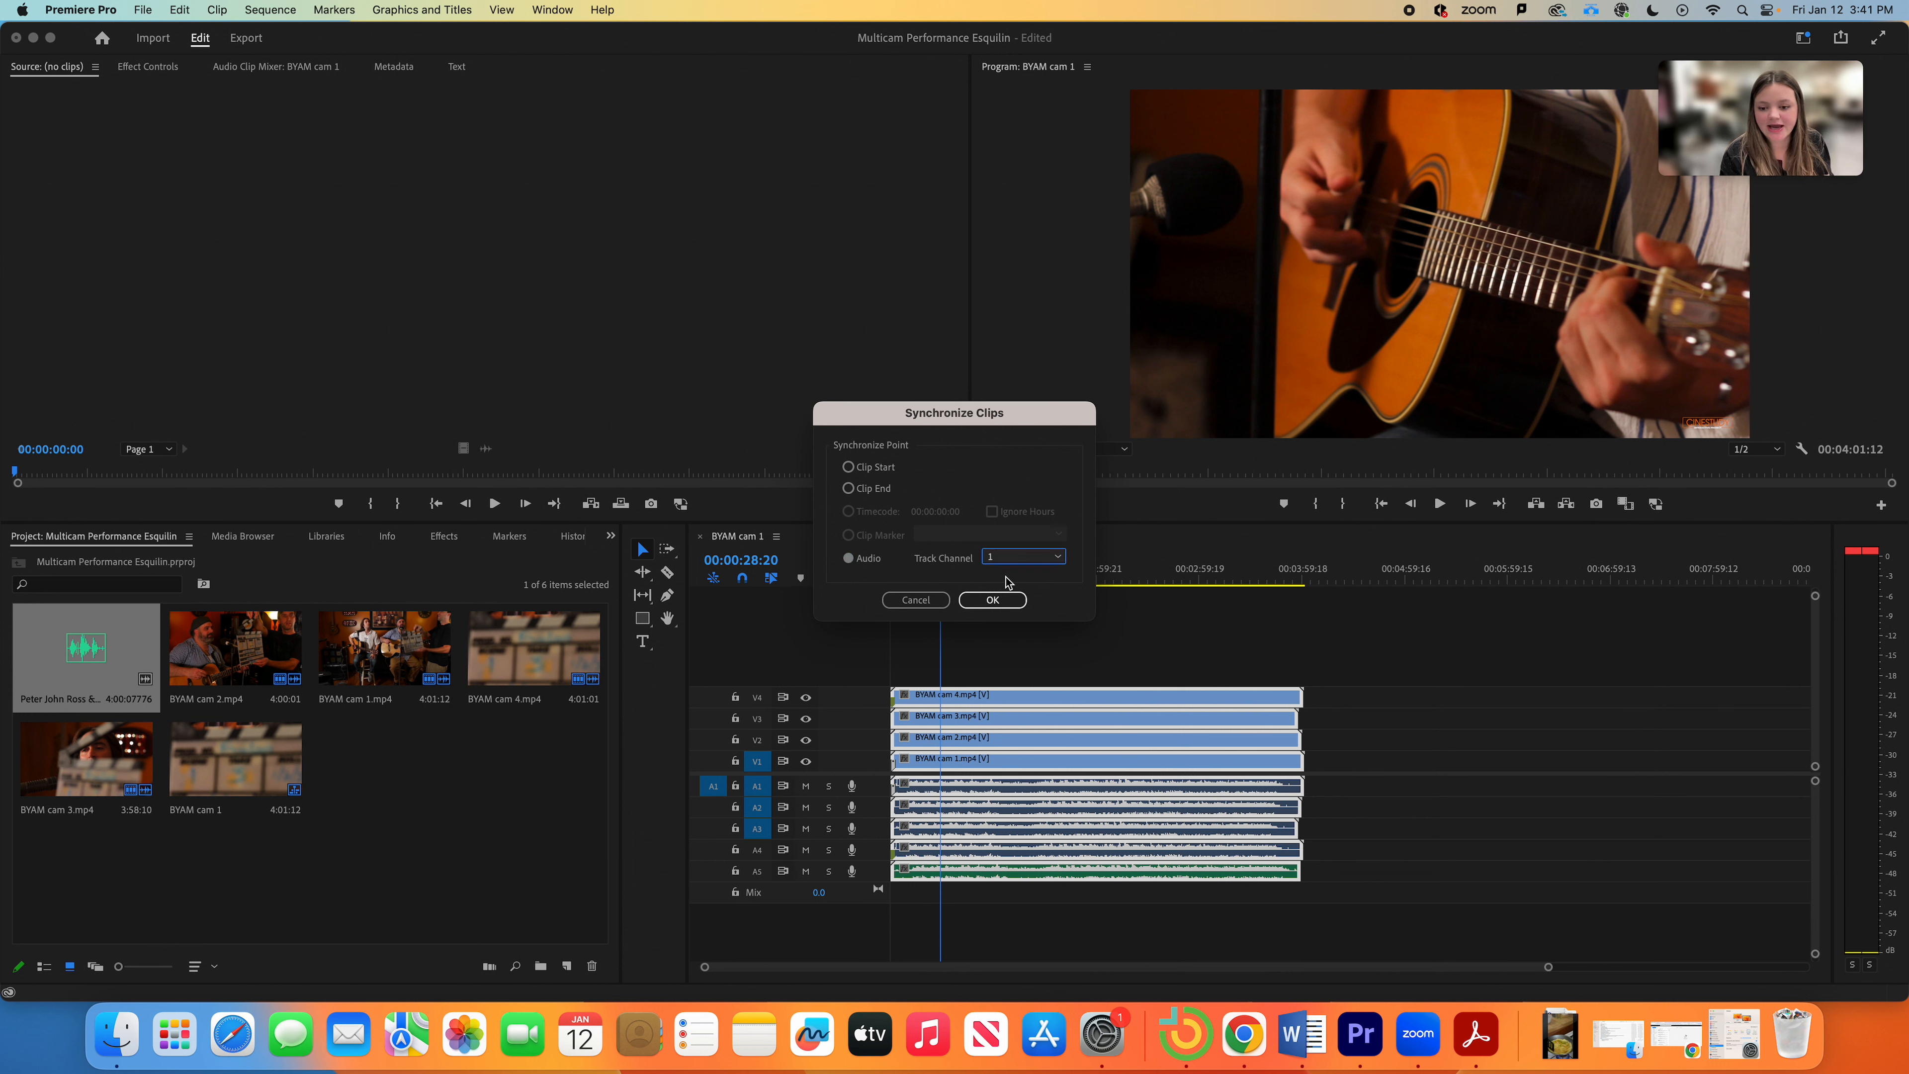
pyautogui.click(995, 563)
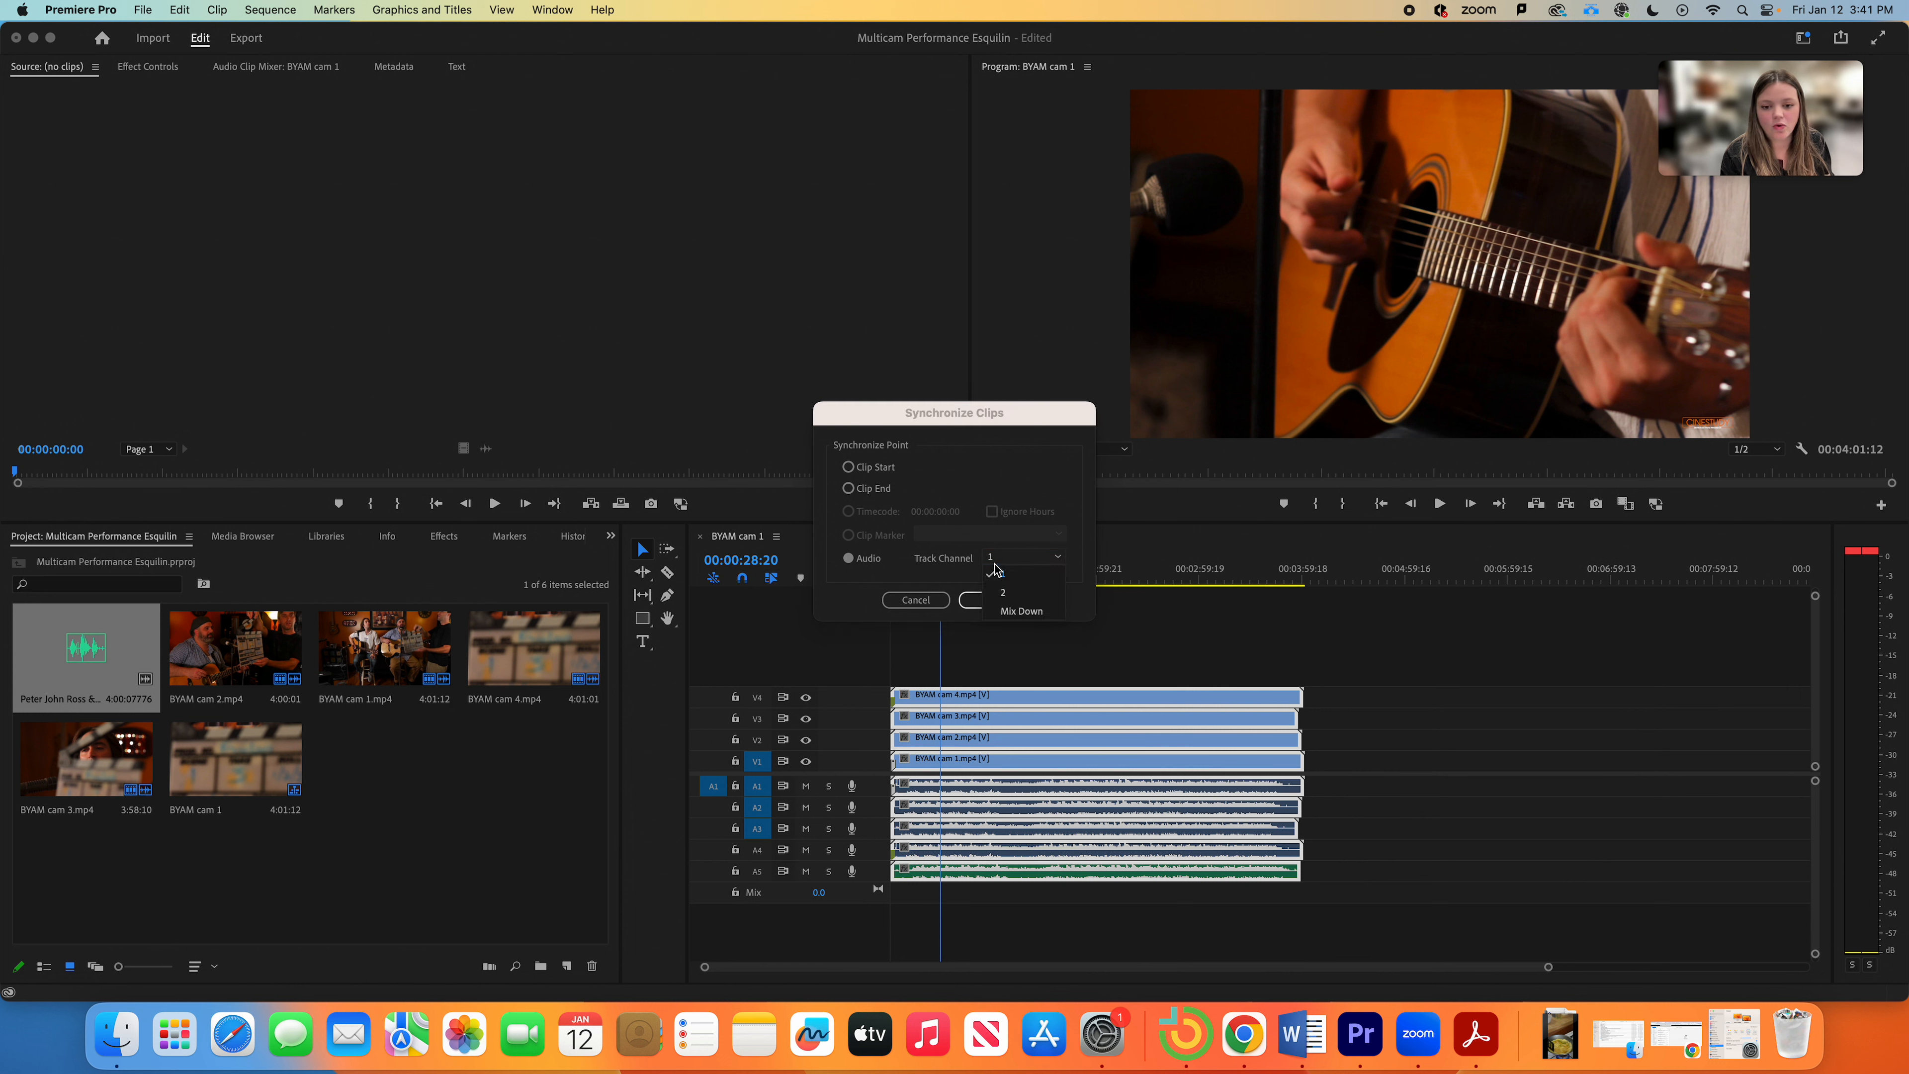
pyautogui.click(1018, 579)
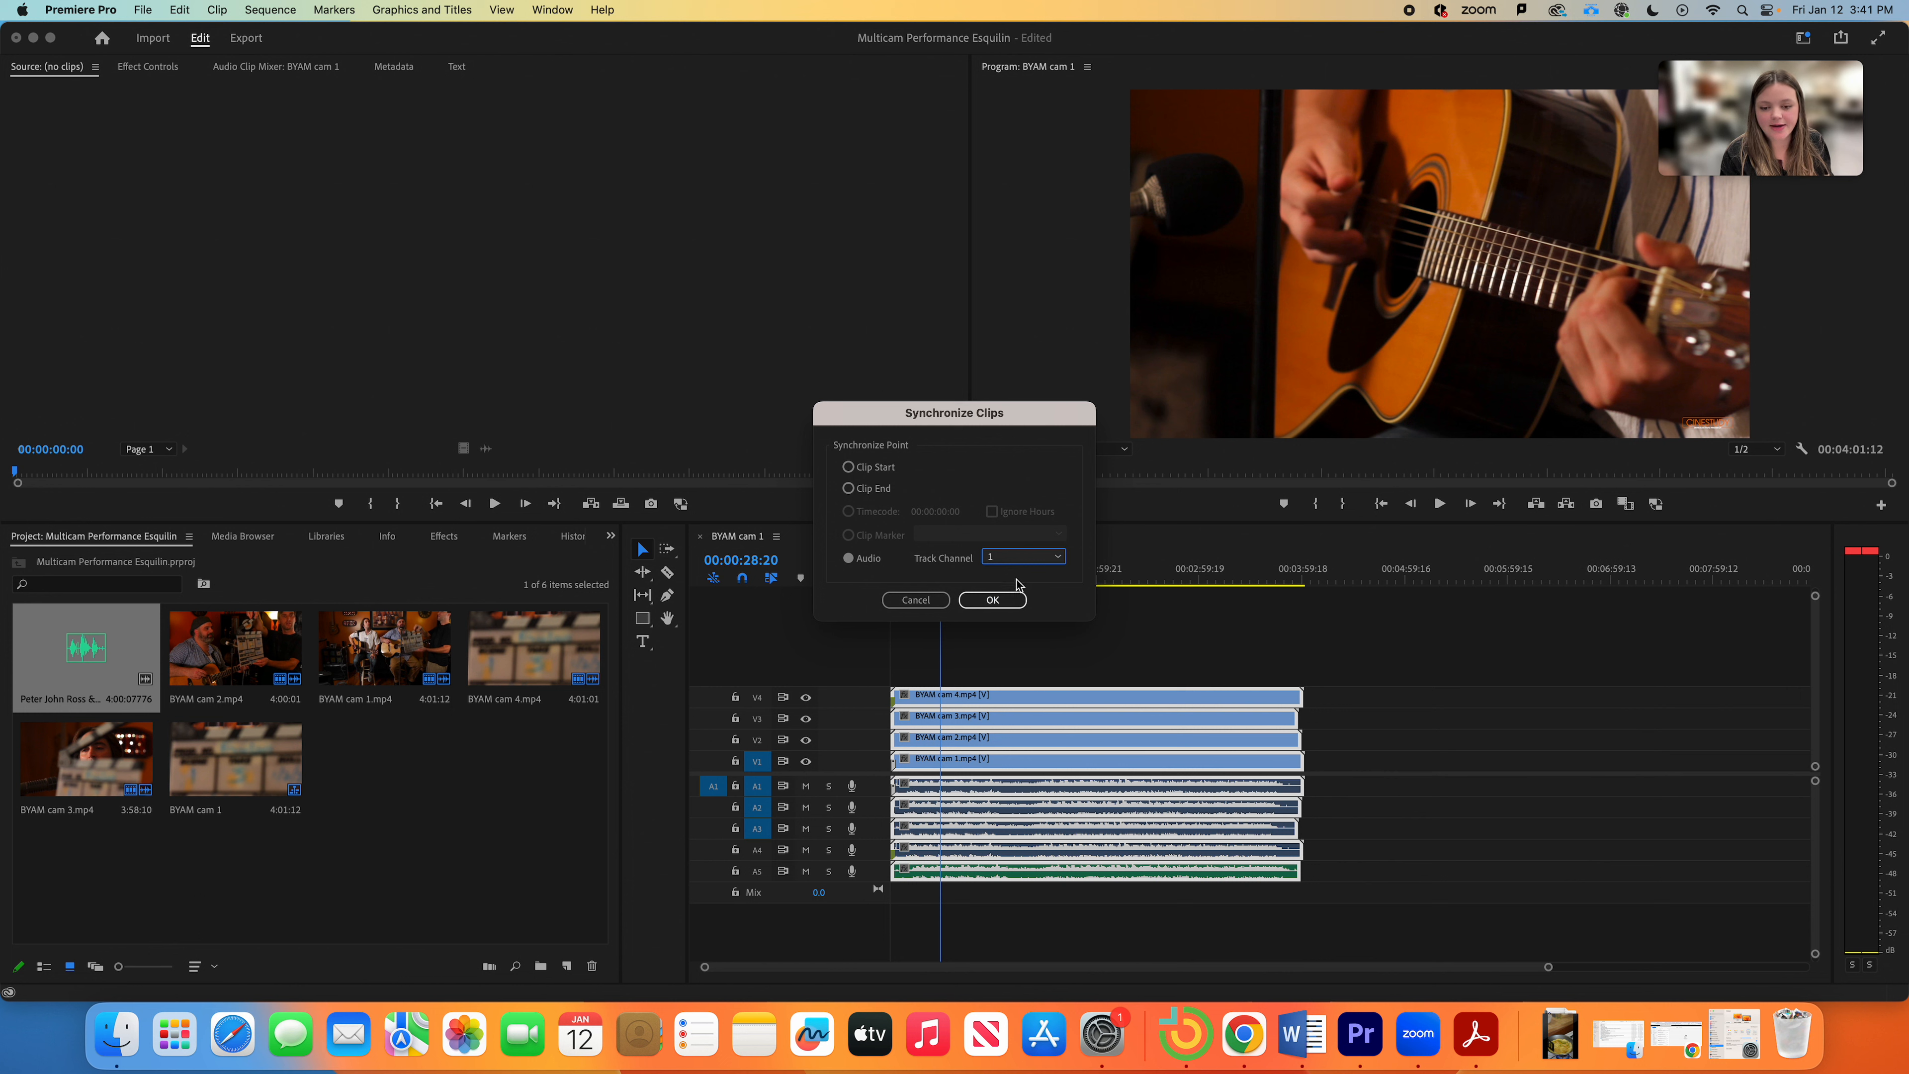
pyautogui.click(991, 600)
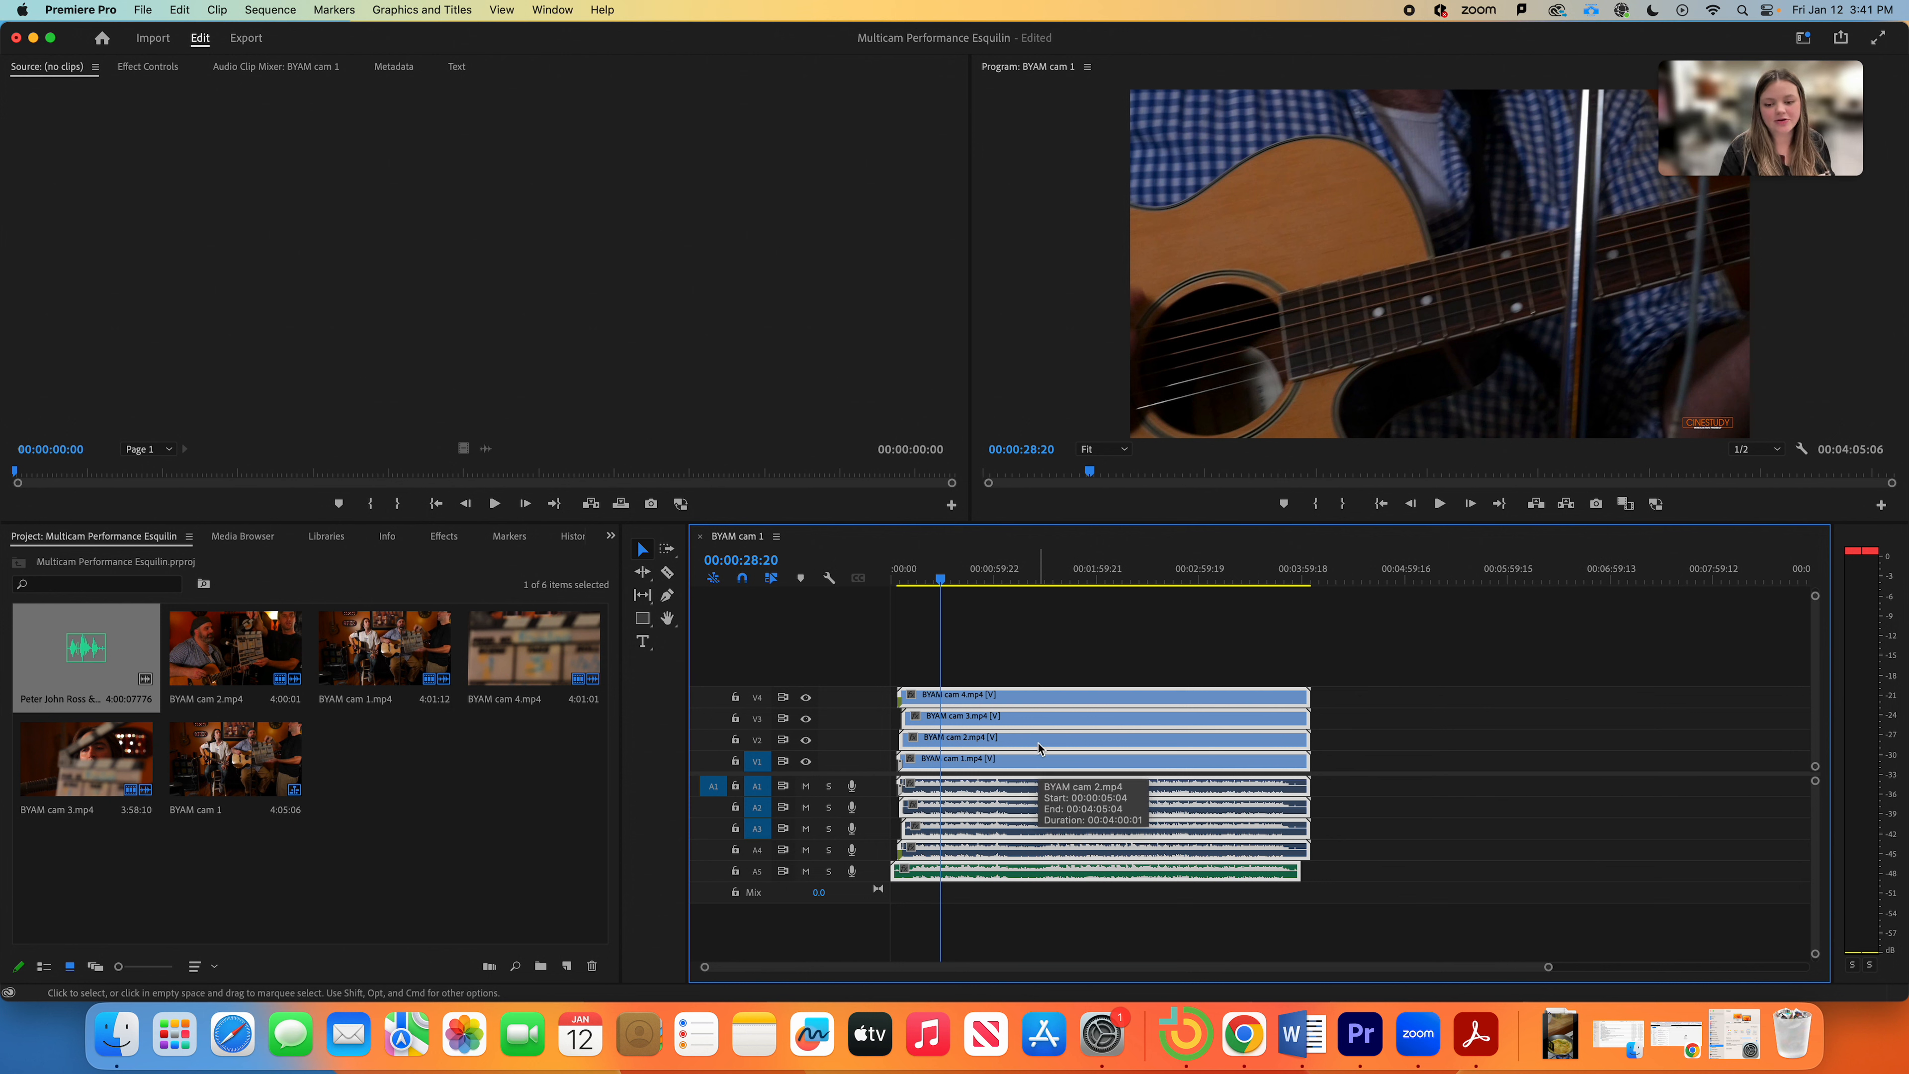
# Step: Scrub the synced footage, park the playhead at 00:00:08:01, and deselect all clips
pyautogui.moveTo(939, 578)
pyautogui.mouseDown()
pyautogui.moveTo(900, 579)
pyautogui.moveTo(991, 587)
pyautogui.moveTo(923, 580)
pyautogui.mouseUp()
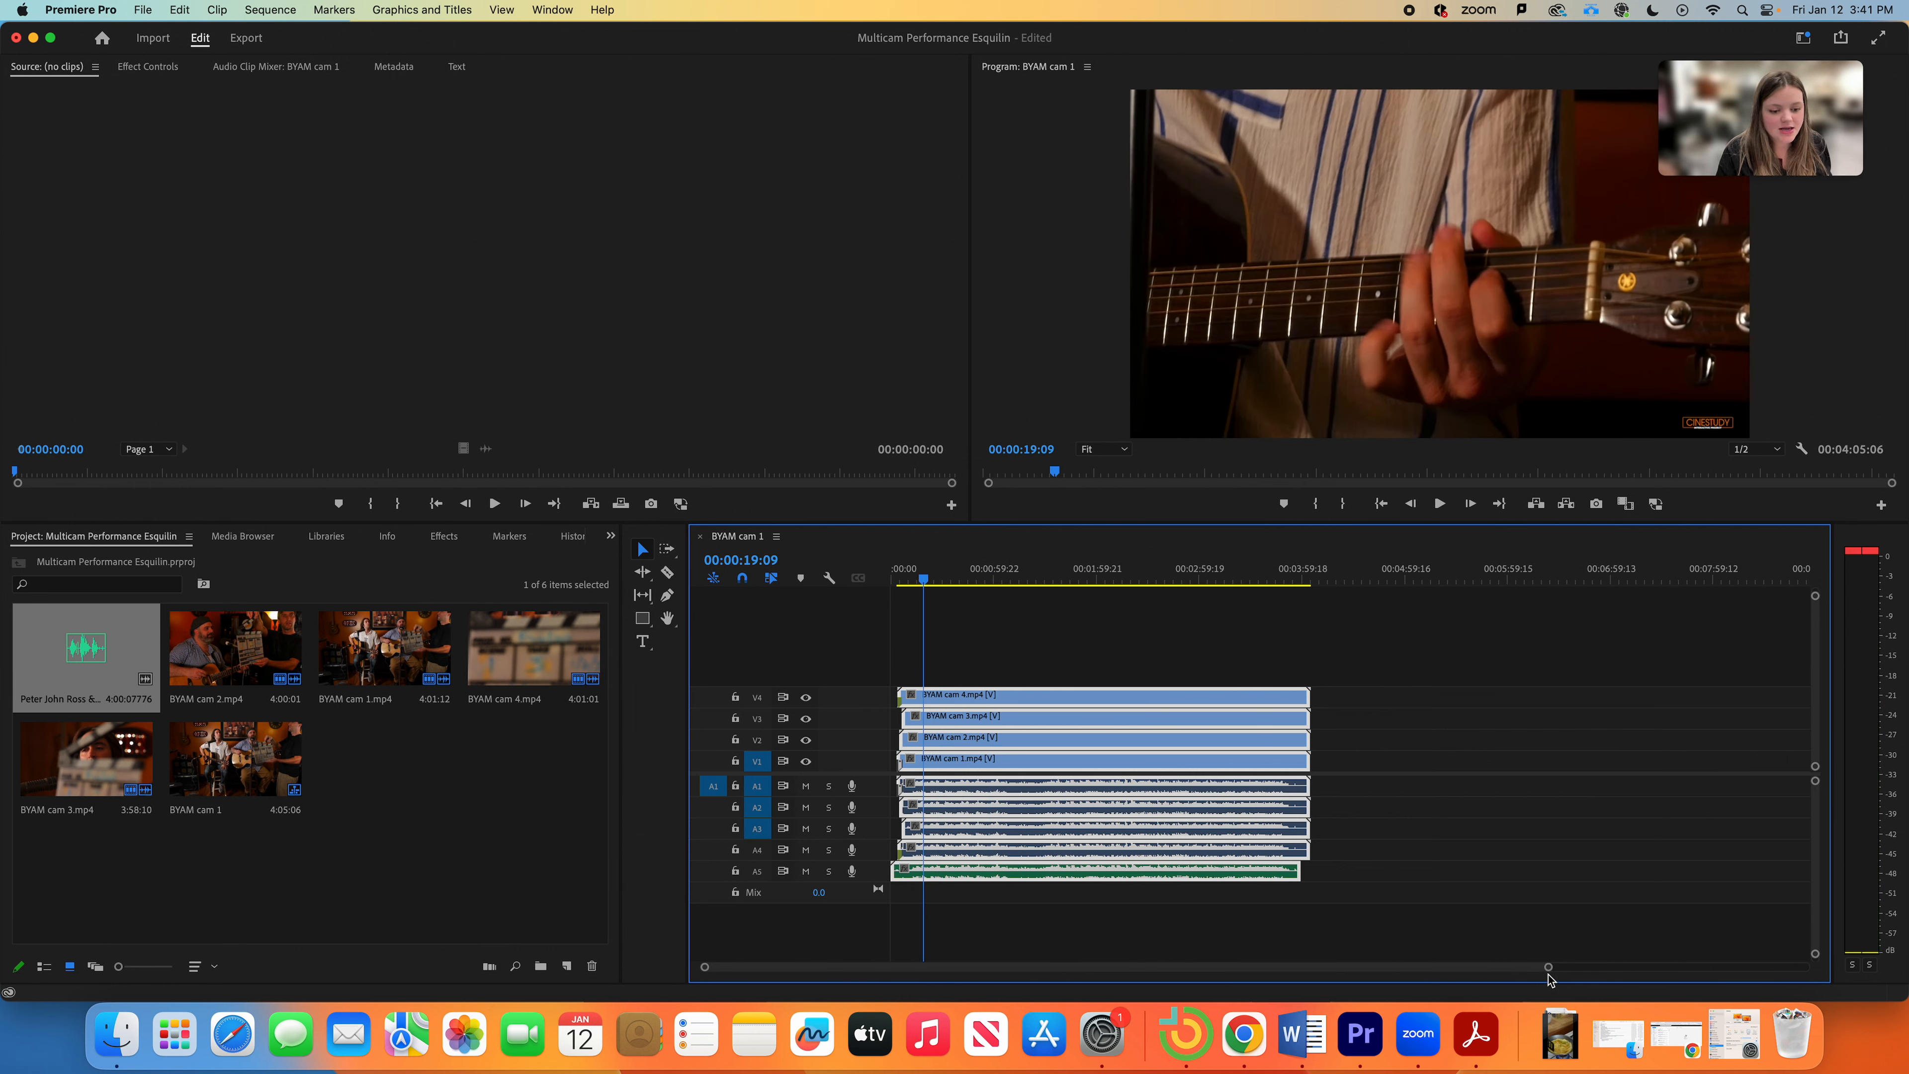
pyautogui.moveTo(1550, 968); pyautogui.dragTo(1283, 956)
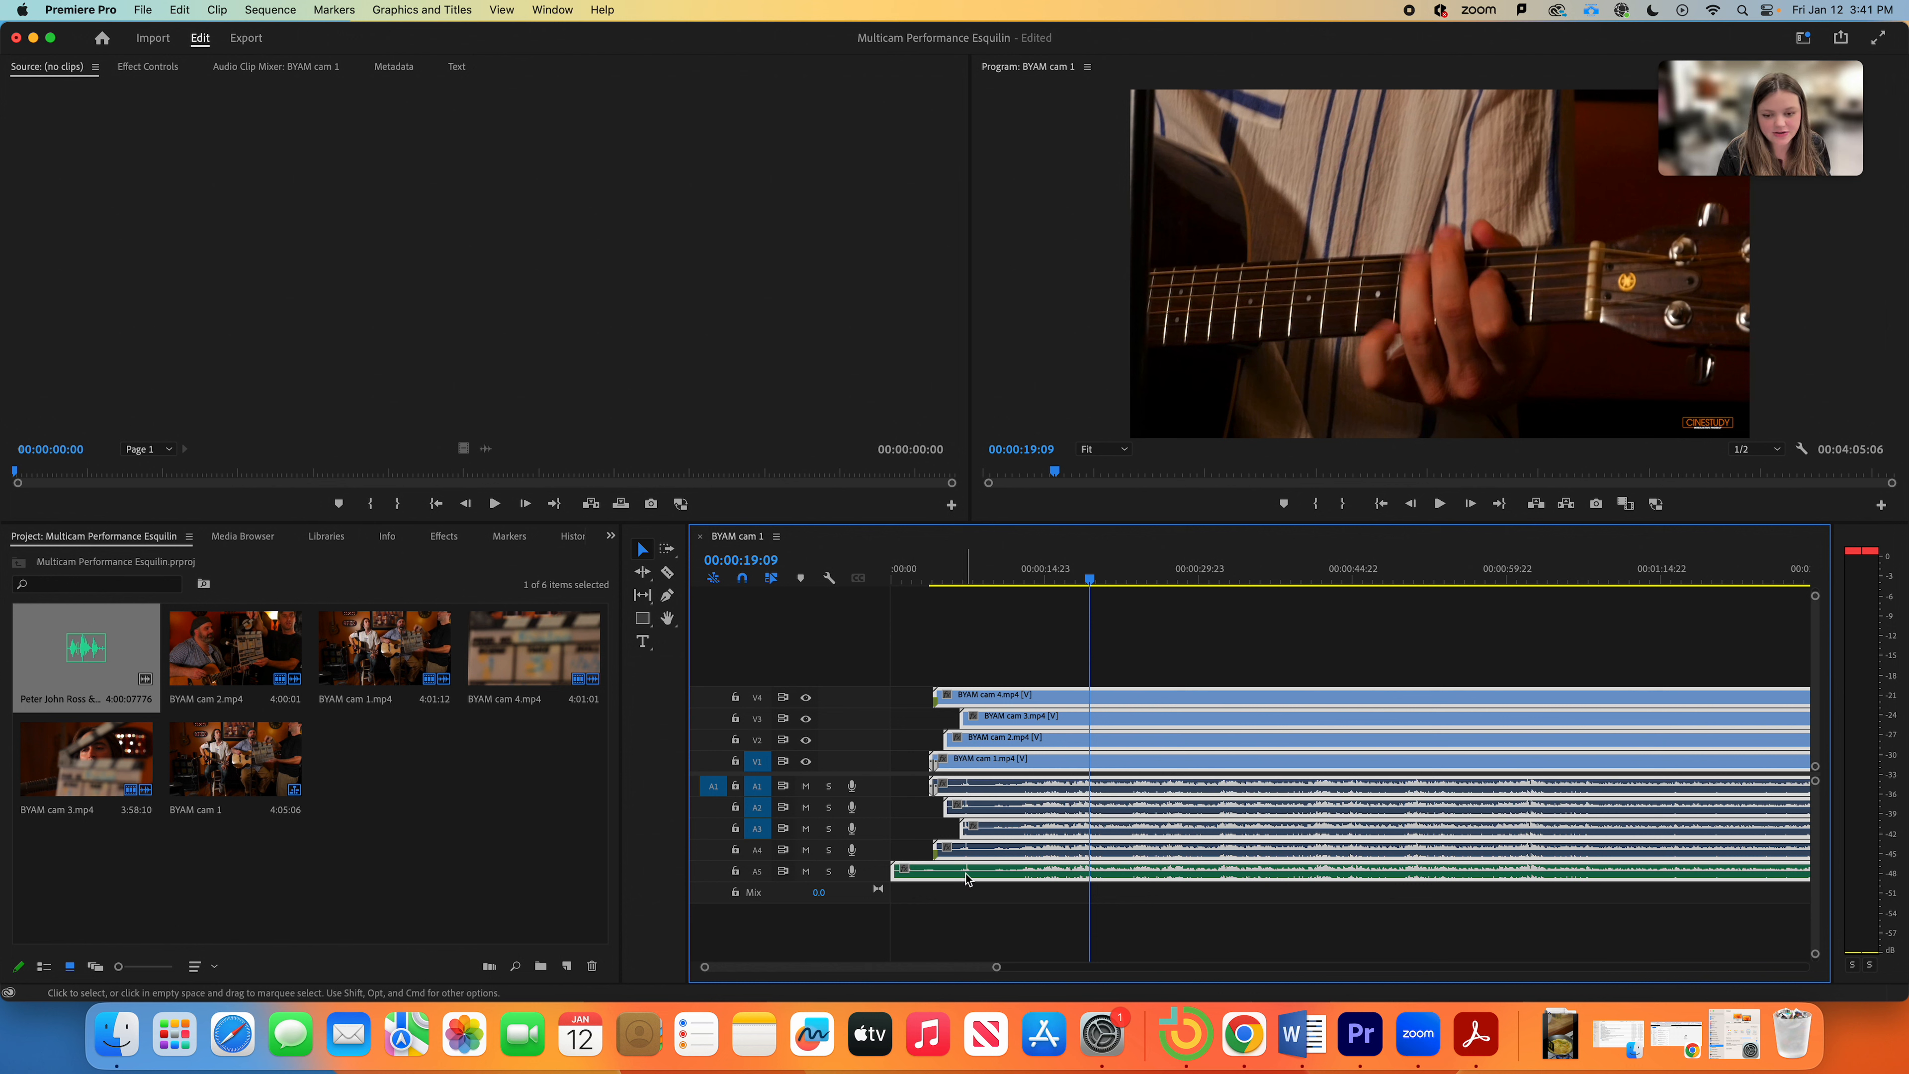
pyautogui.click(972, 575)
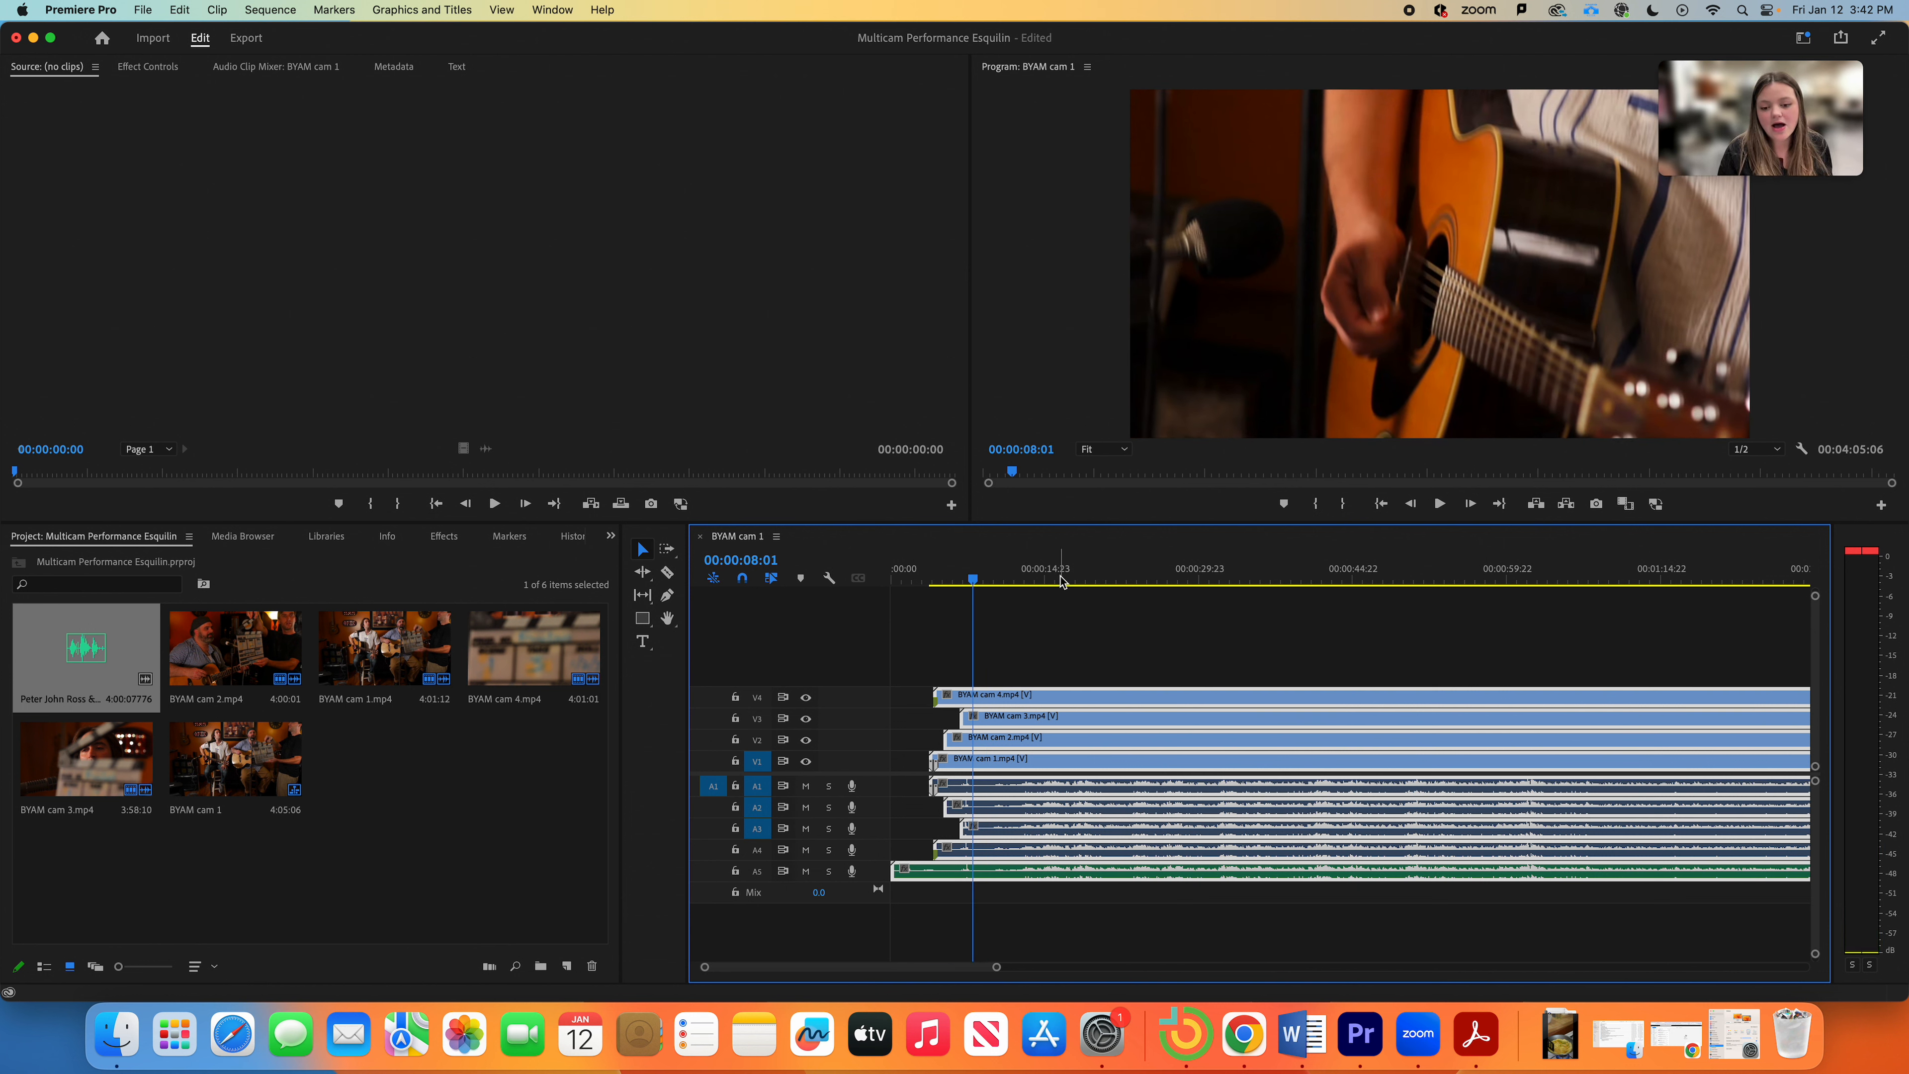
pyautogui.click(996, 638)
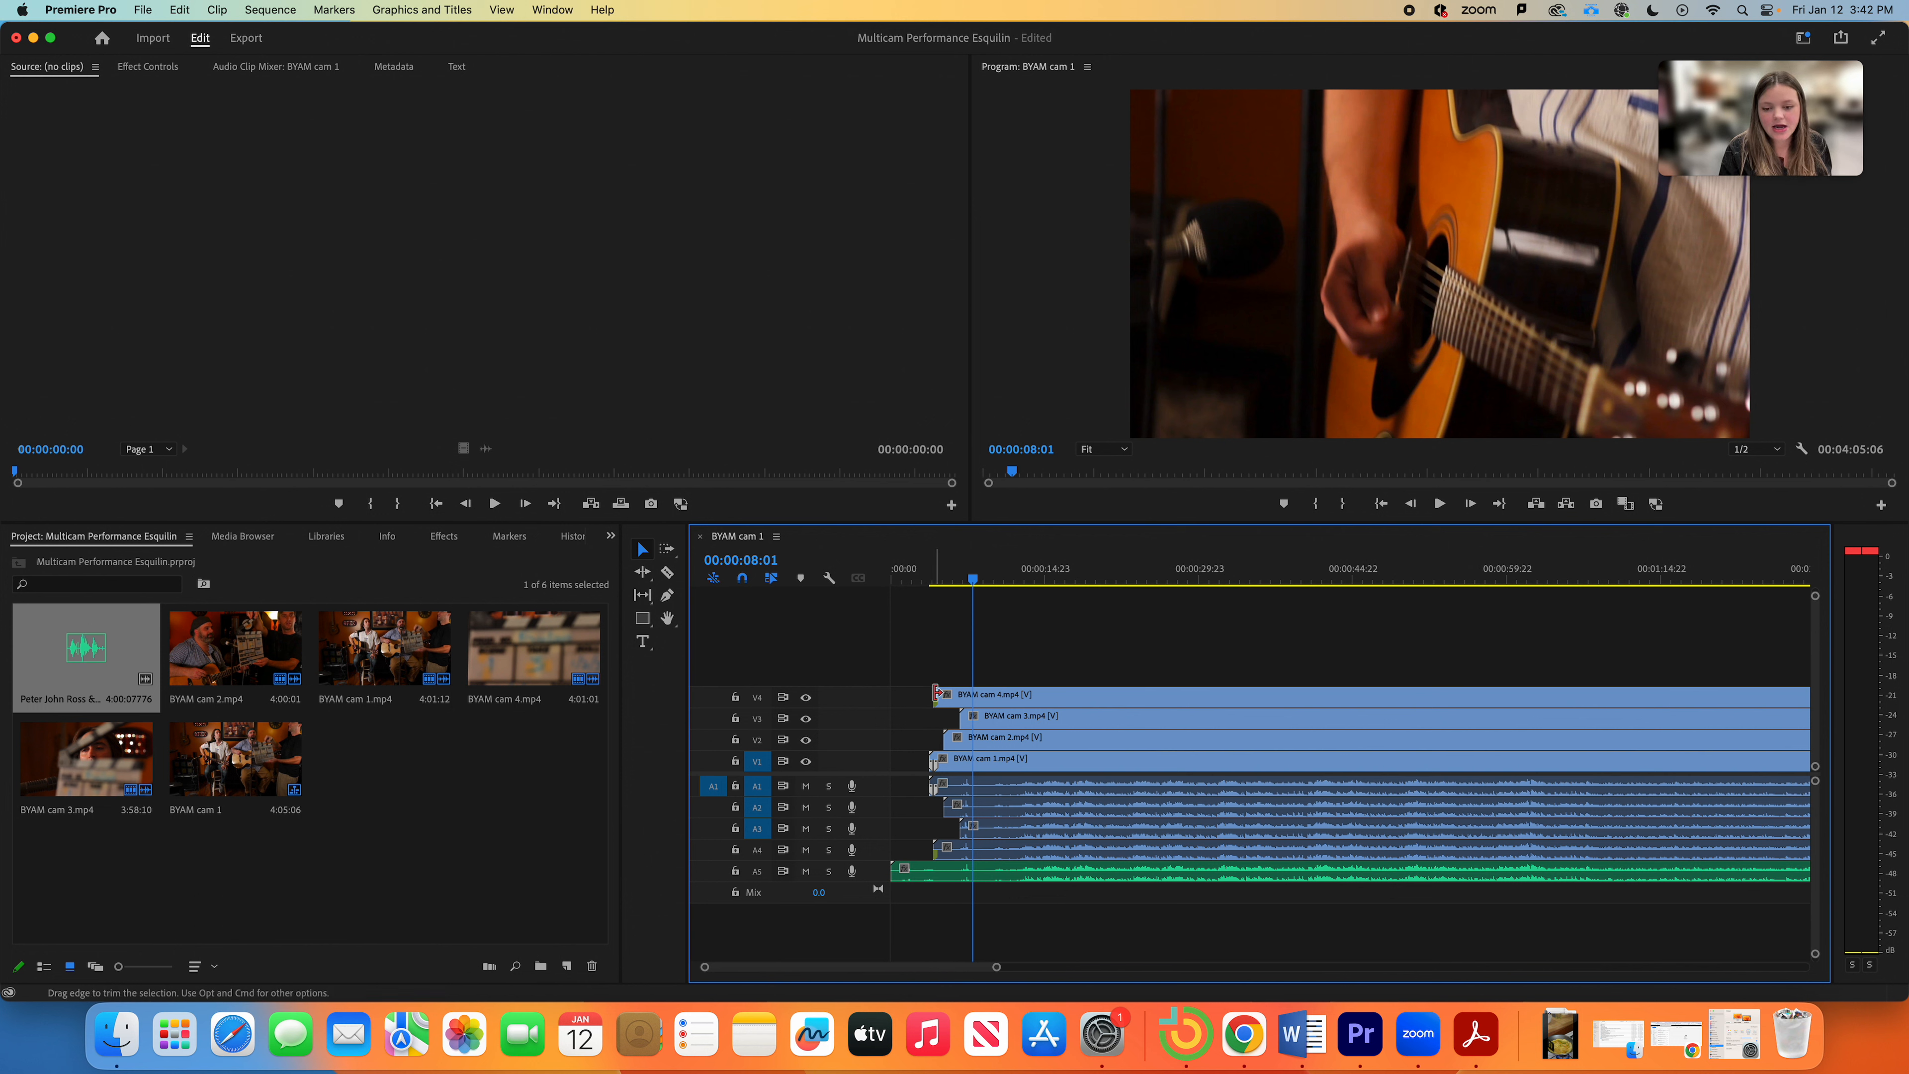
# Step: Trim the heads of the cam 4, cam 3 and A5 audio clips to the 00:00:08:01 playhead
pyautogui.moveTo(936, 692); pyautogui.dragTo(984, 695)
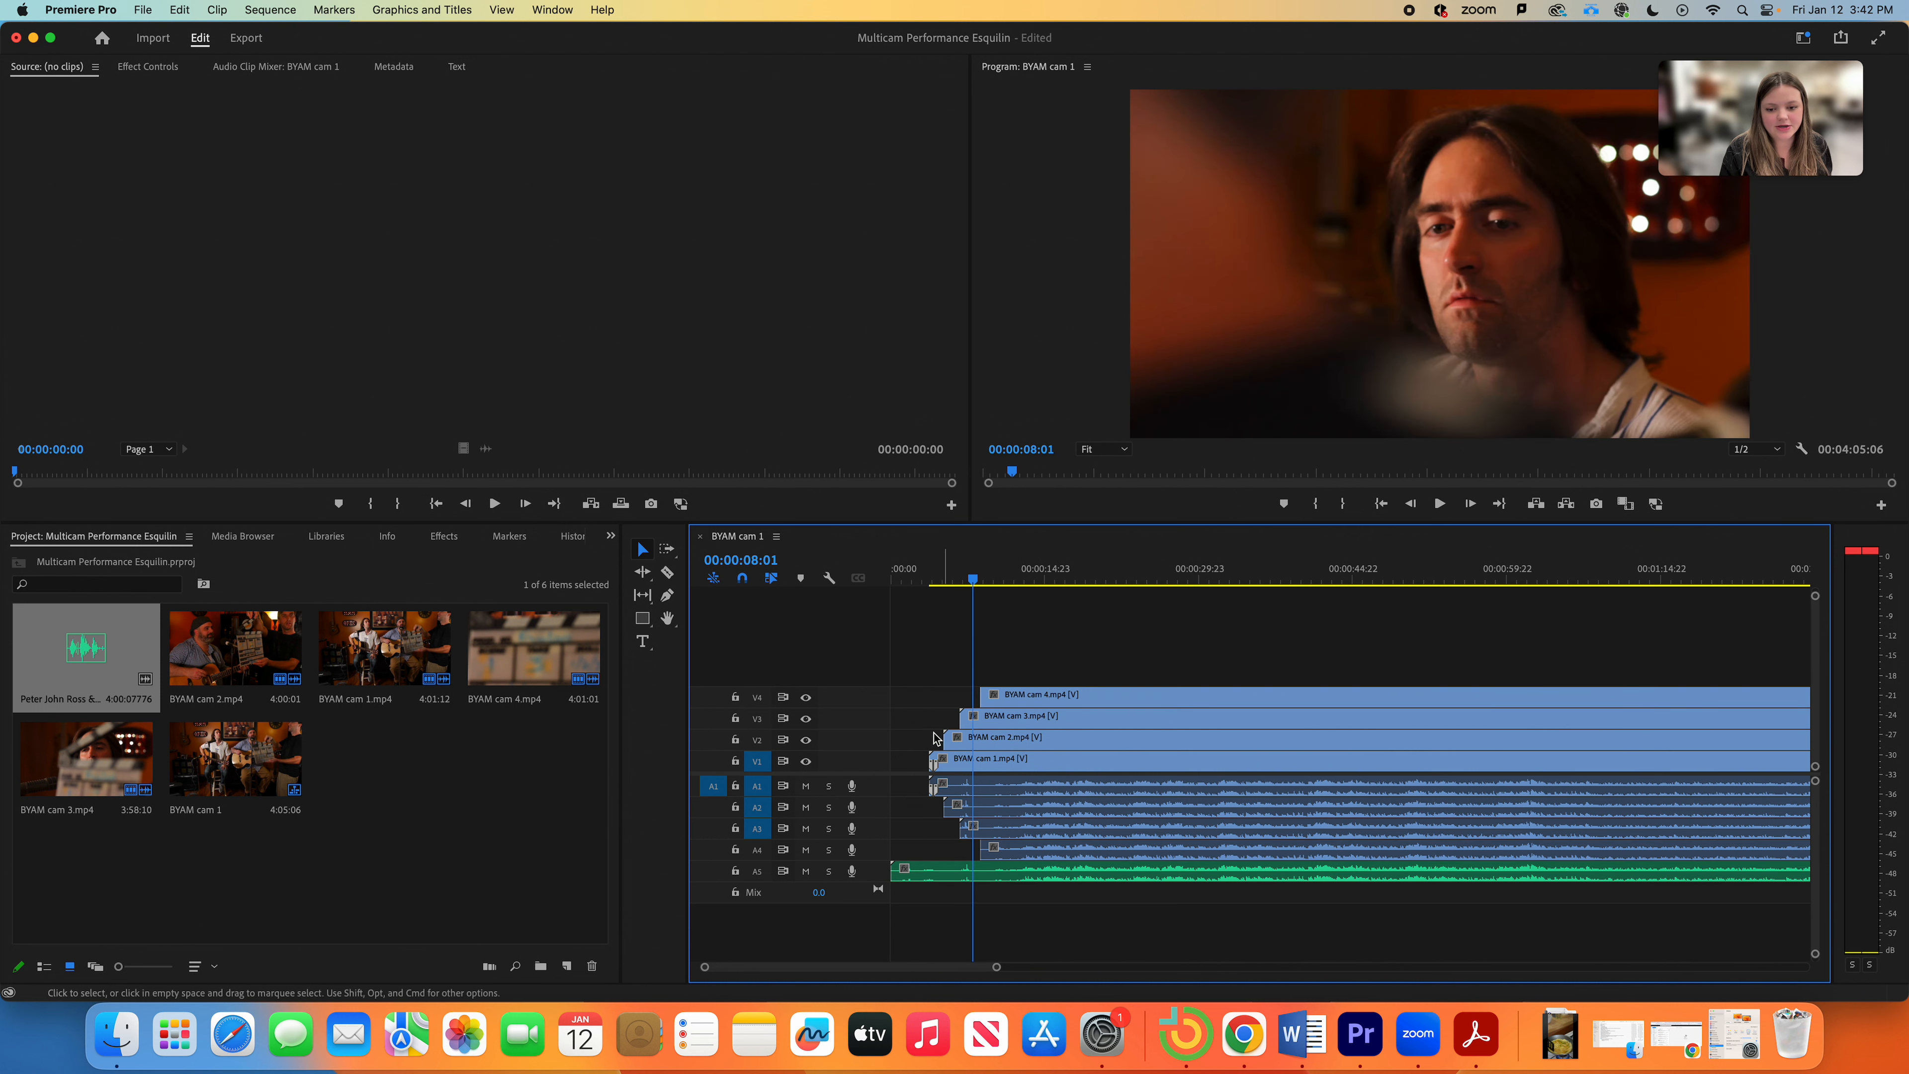
pyautogui.moveTo(981, 716); pyautogui.dragTo(981, 761)
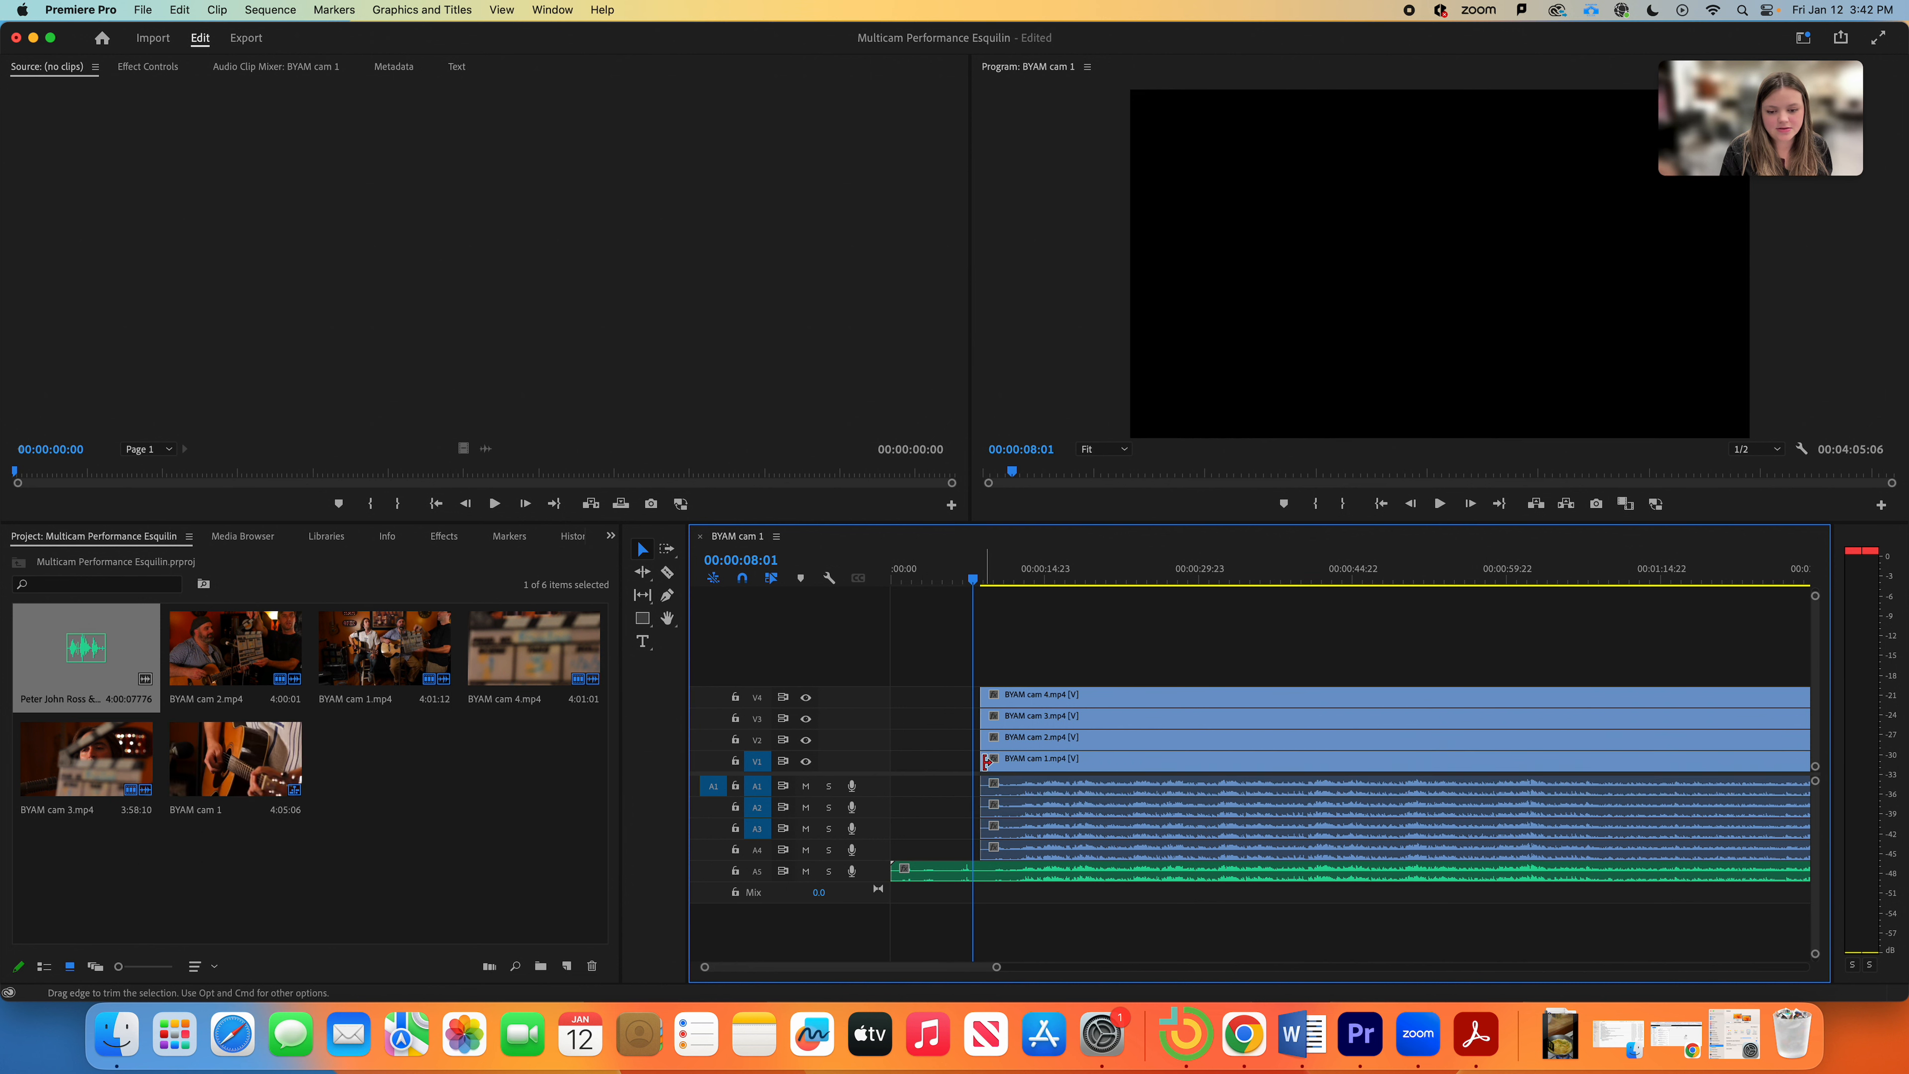
pyautogui.moveTo(893, 871); pyautogui.dragTo(981, 874)
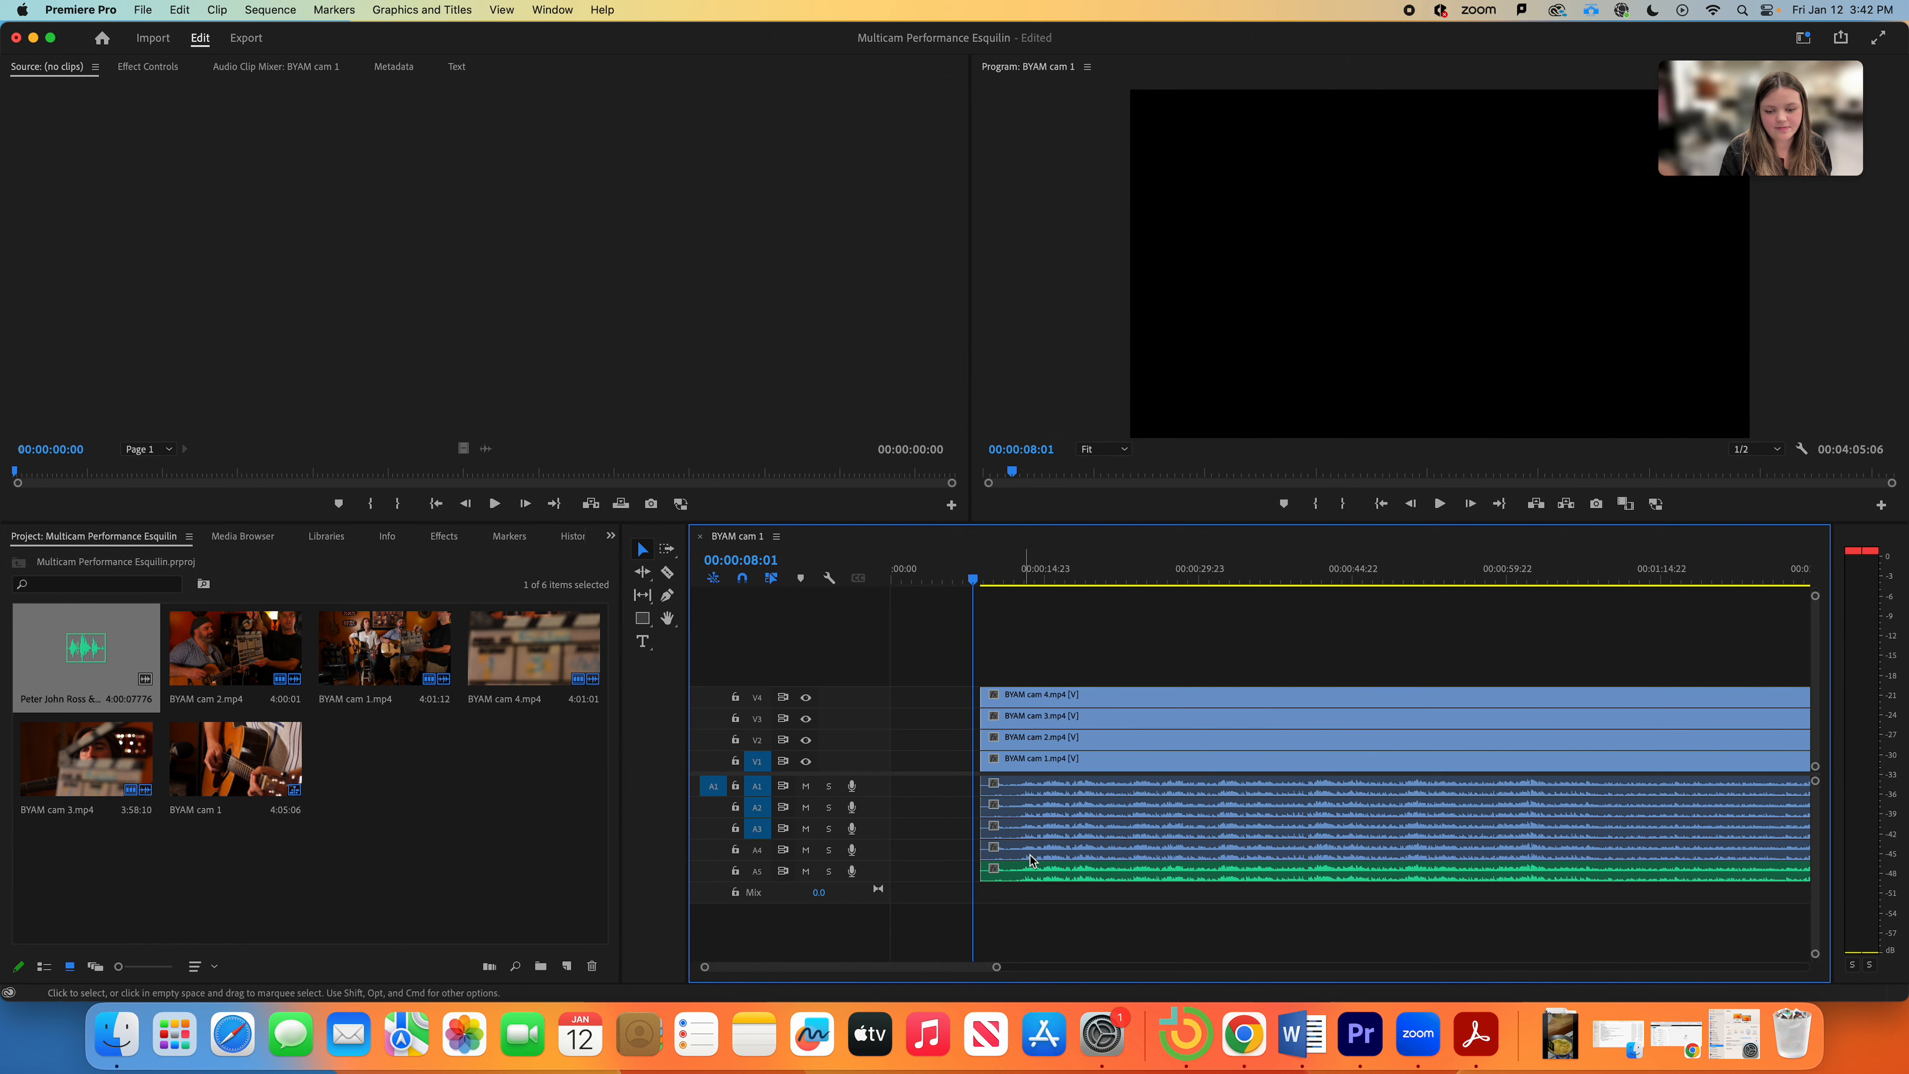
# Step: Slide all the trimmed clips left so they start at 00:00:00:00
pyautogui.moveTo(974, 580); pyautogui.dragTo(1206, 927)
pyautogui.click(1015, 638)
pyautogui.moveTo(1103, 766); pyautogui.dragTo(971, 774)
pyautogui.moveTo(924, 578); pyautogui.dragTo(866, 570)
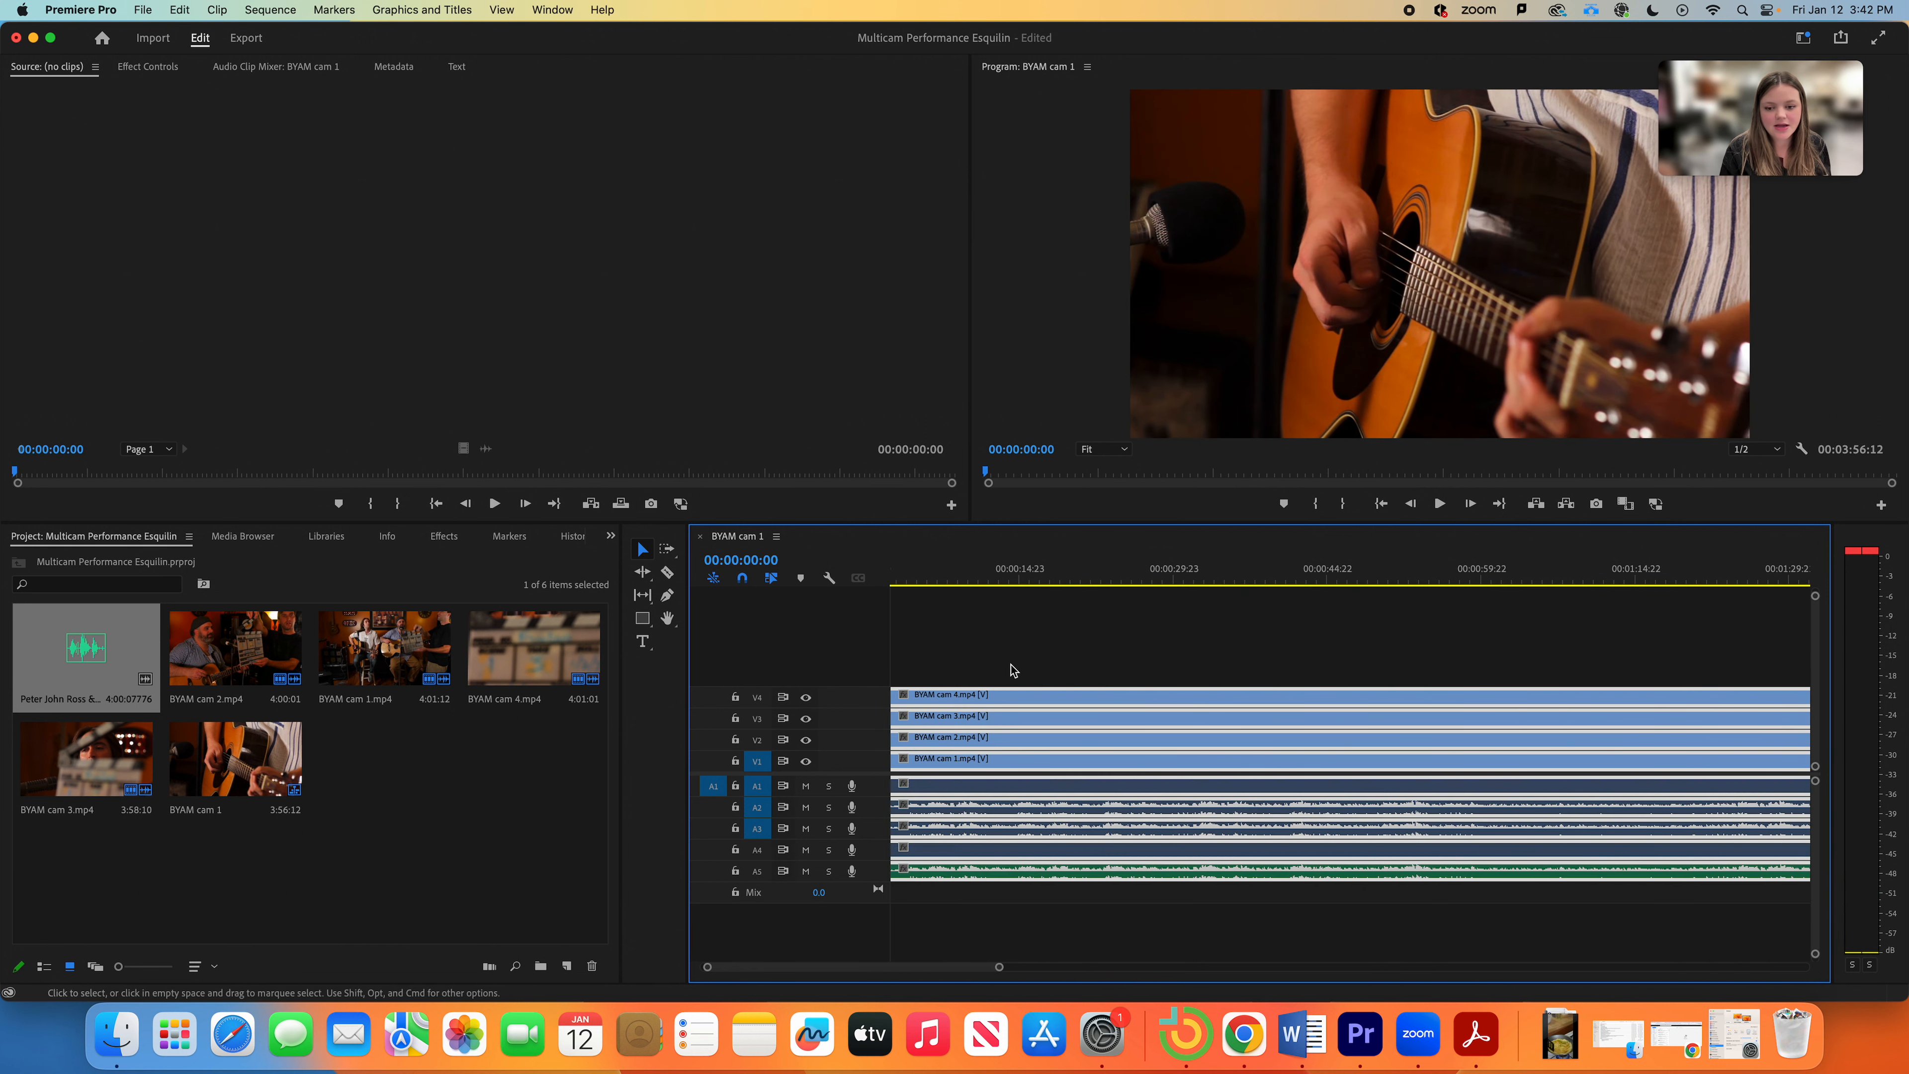
# Step: Hide the V4, V3 and V2 track outputs in turn to preview cams 3, 2 and 1
pyautogui.hscroll(-1, 981, 644)
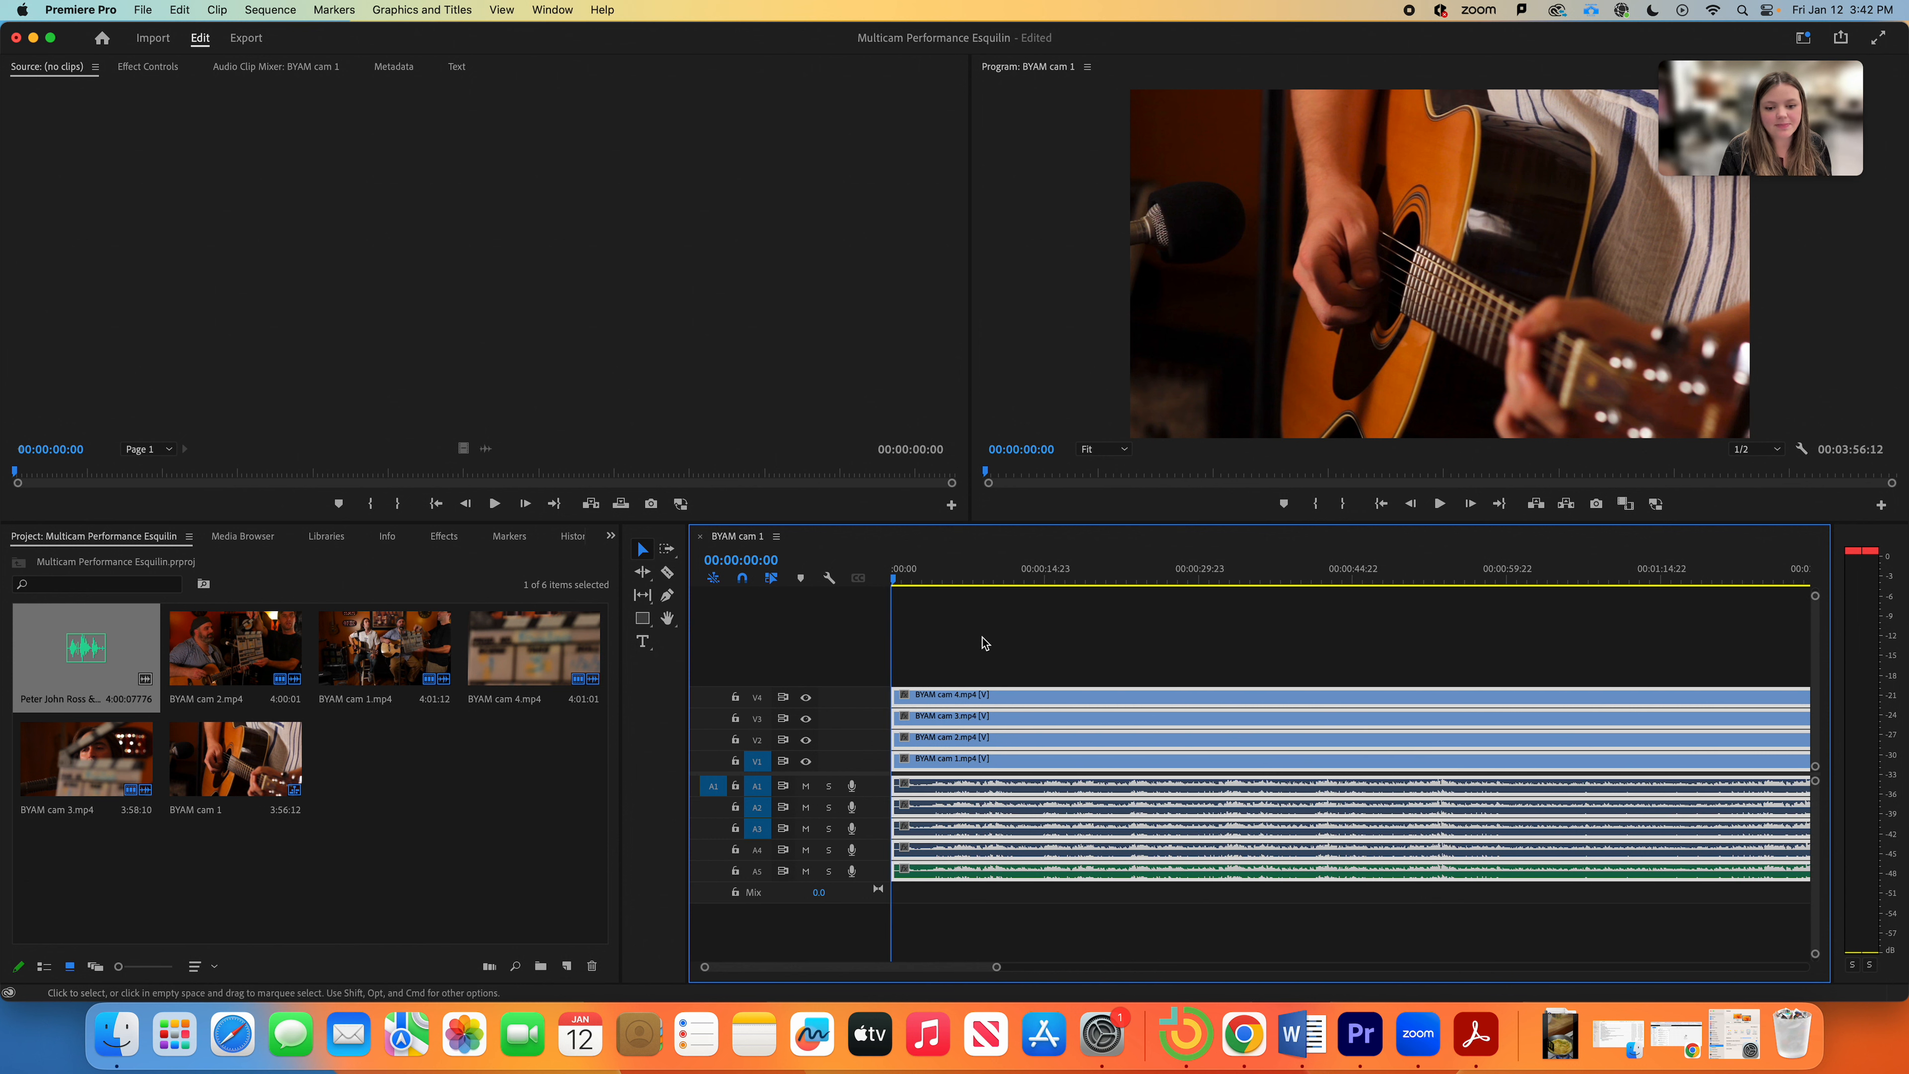
pyautogui.click(978, 647)
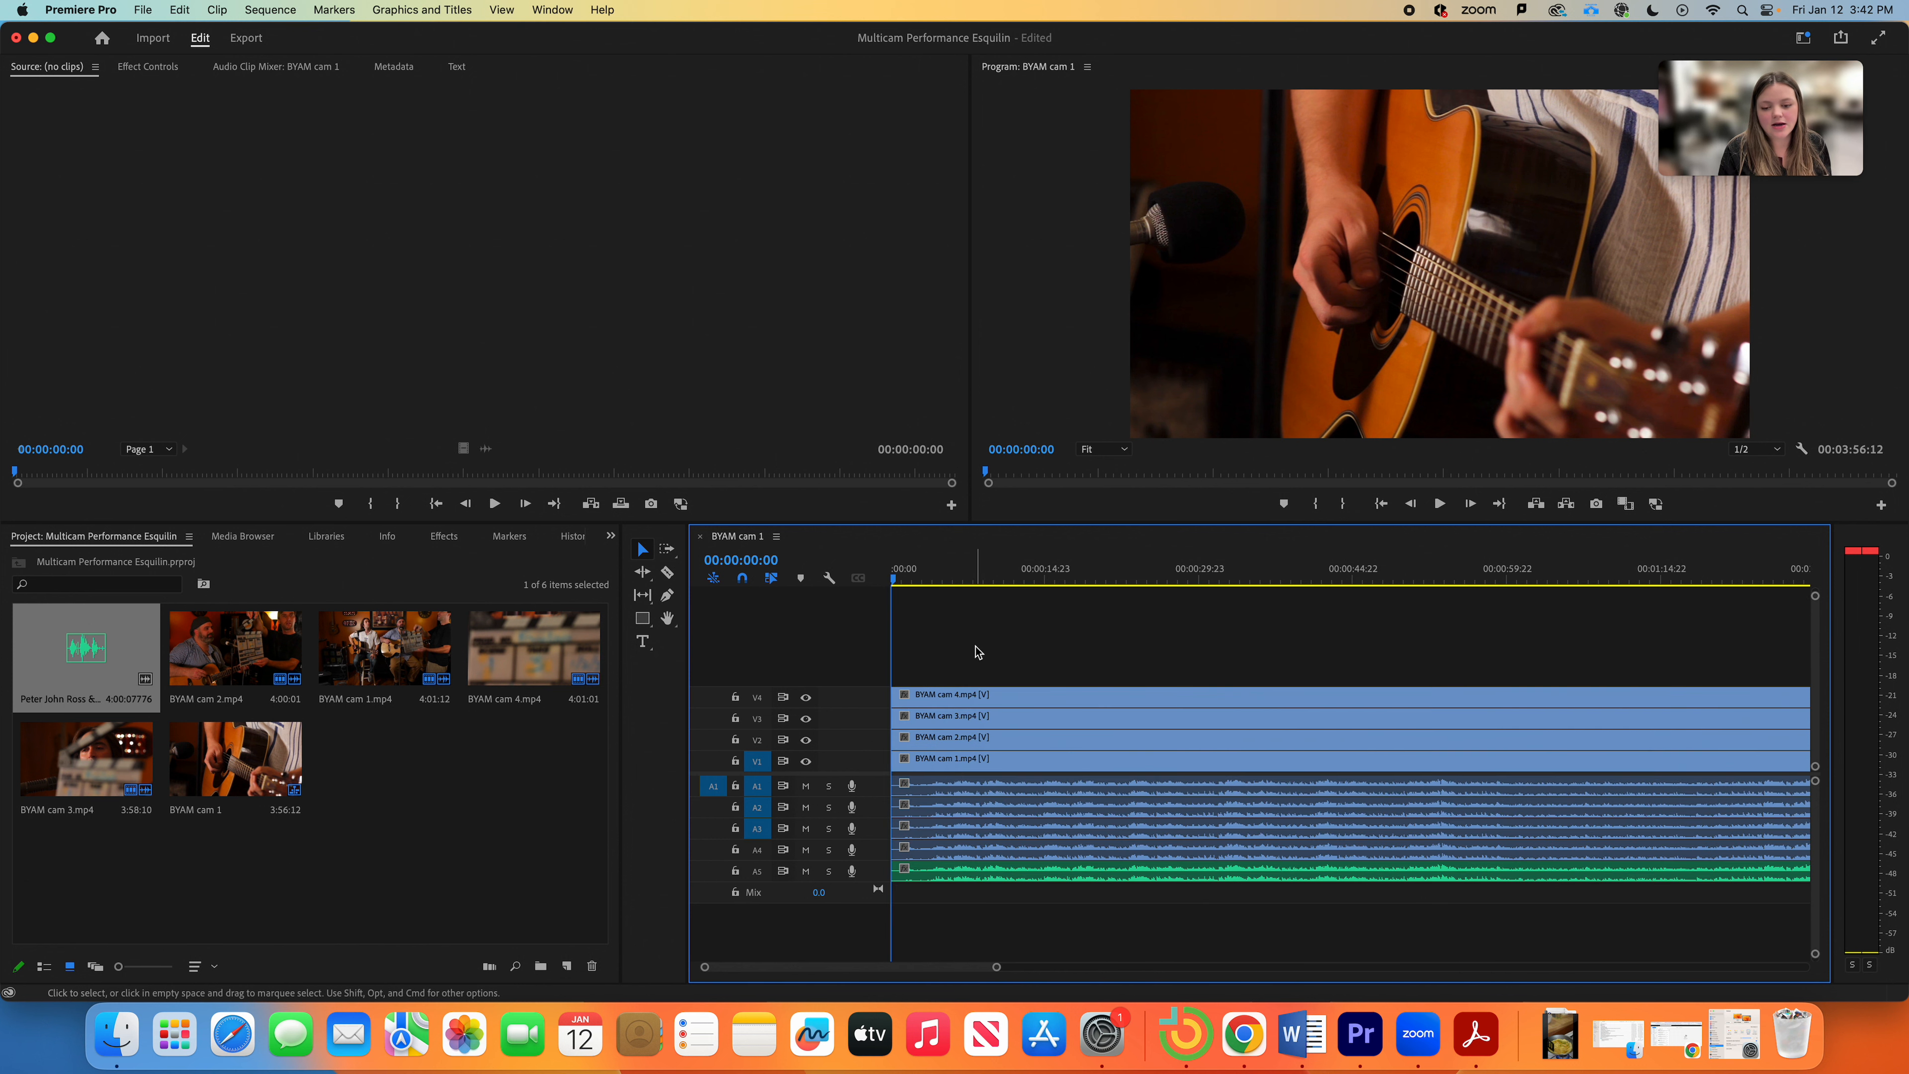
pyautogui.click(805, 698)
pyautogui.click(805, 698)
pyautogui.click(805, 698)
pyautogui.click(806, 720)
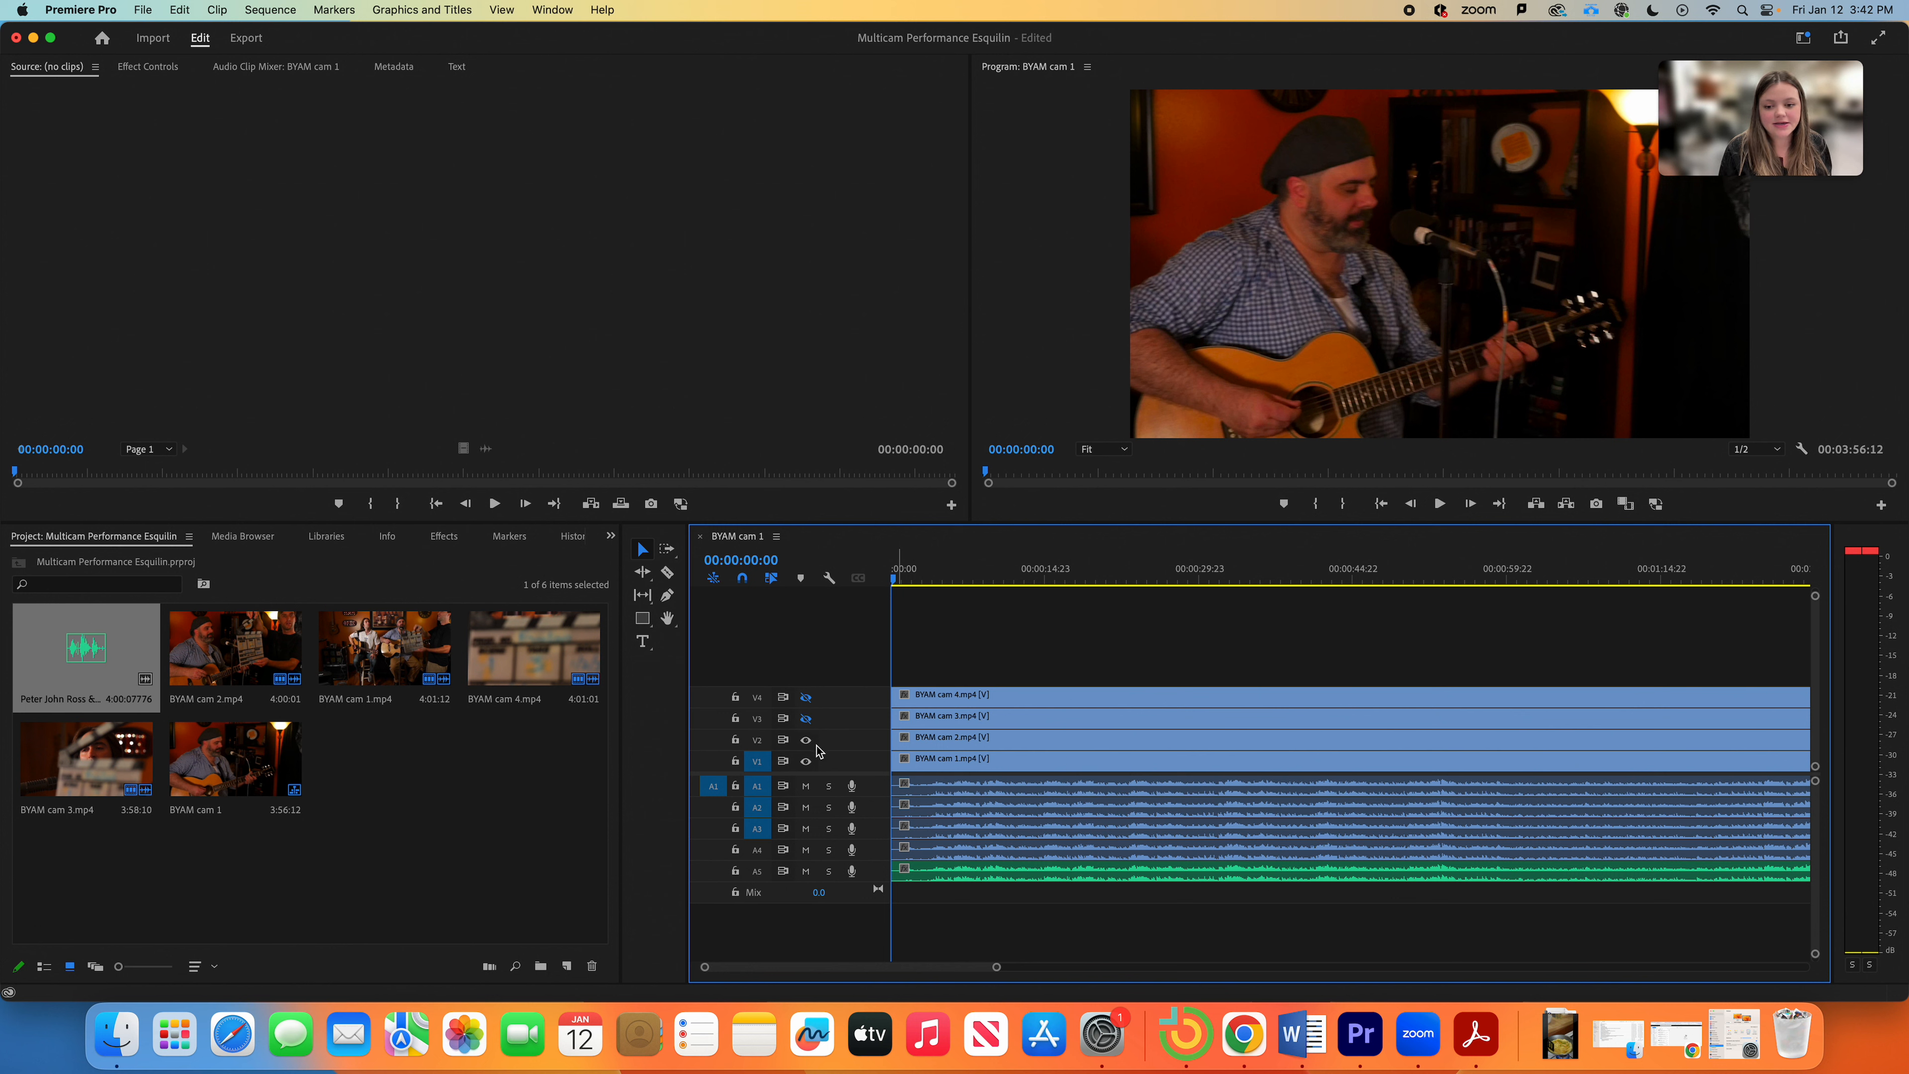
pyautogui.click(806, 742)
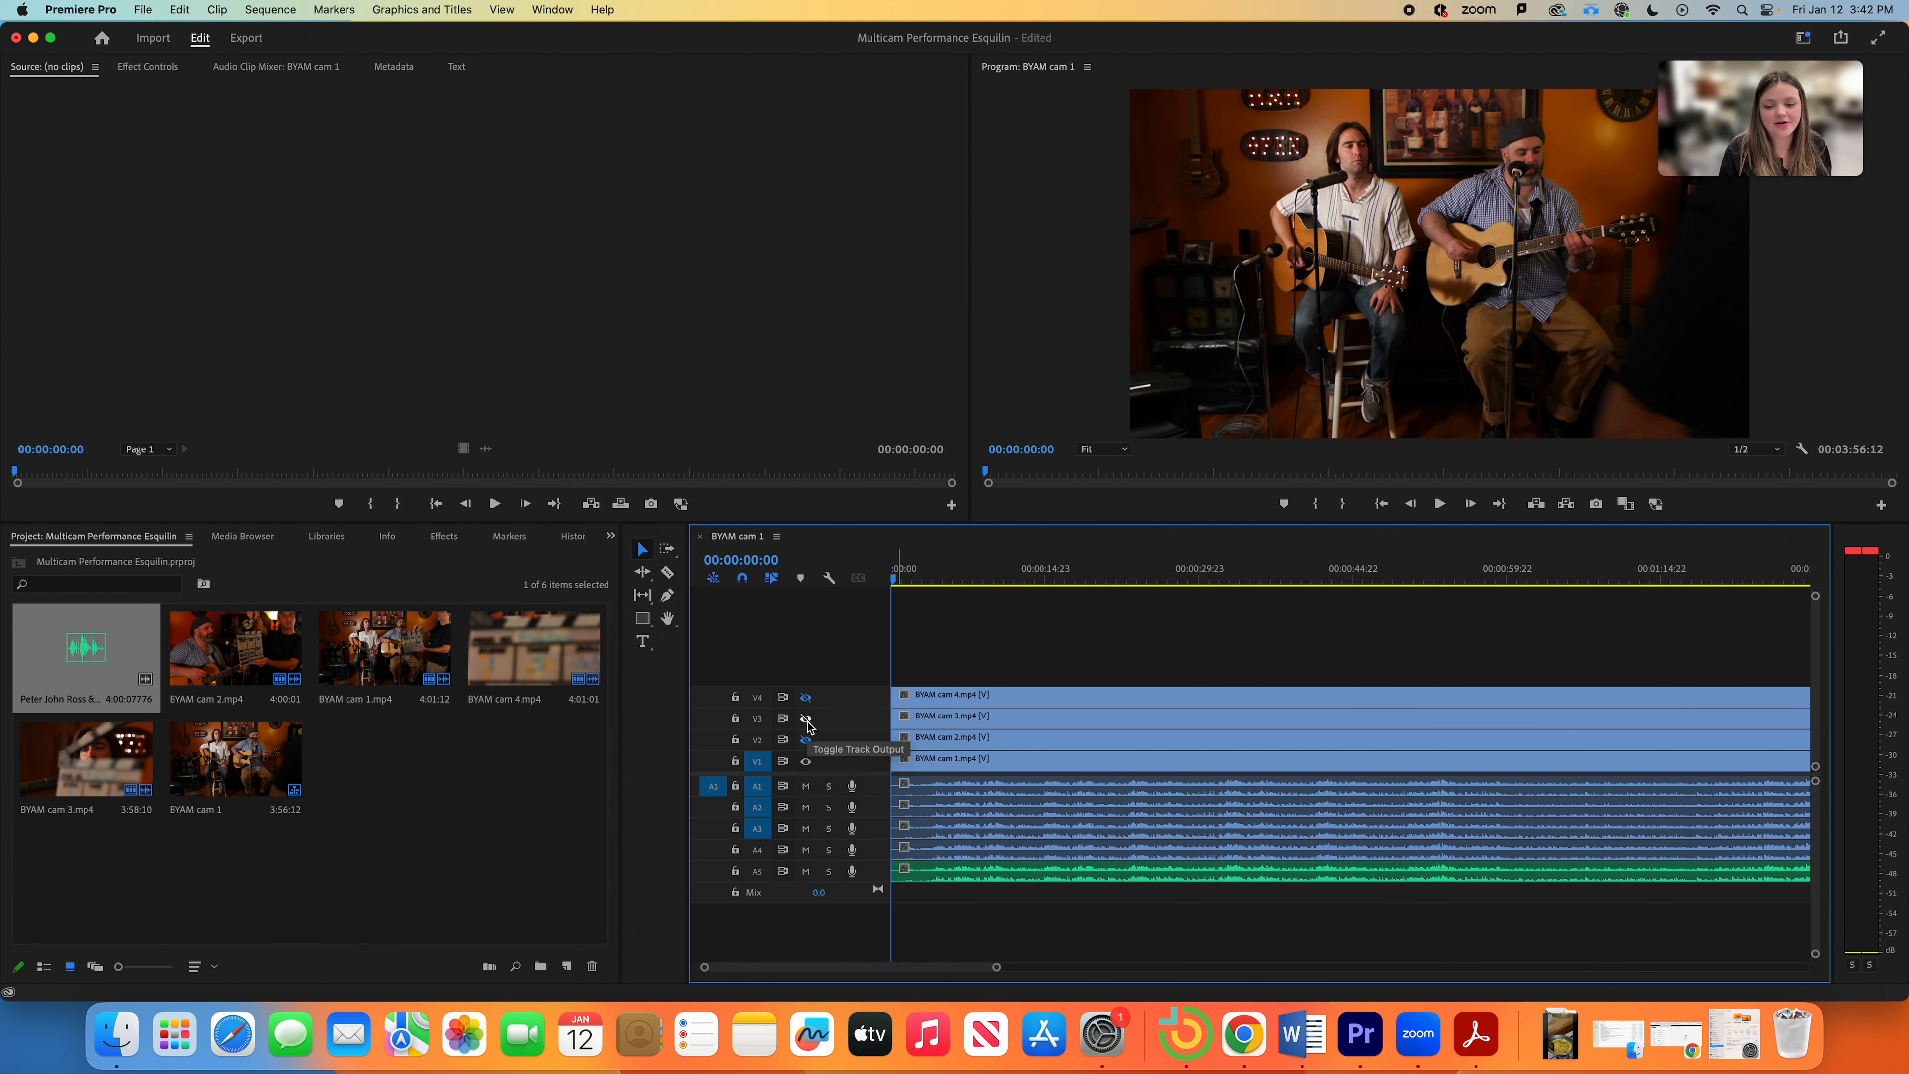
# Step: Turn V2–V4 back on, then hide them again so only cam 1 shows
pyautogui.click(805, 698)
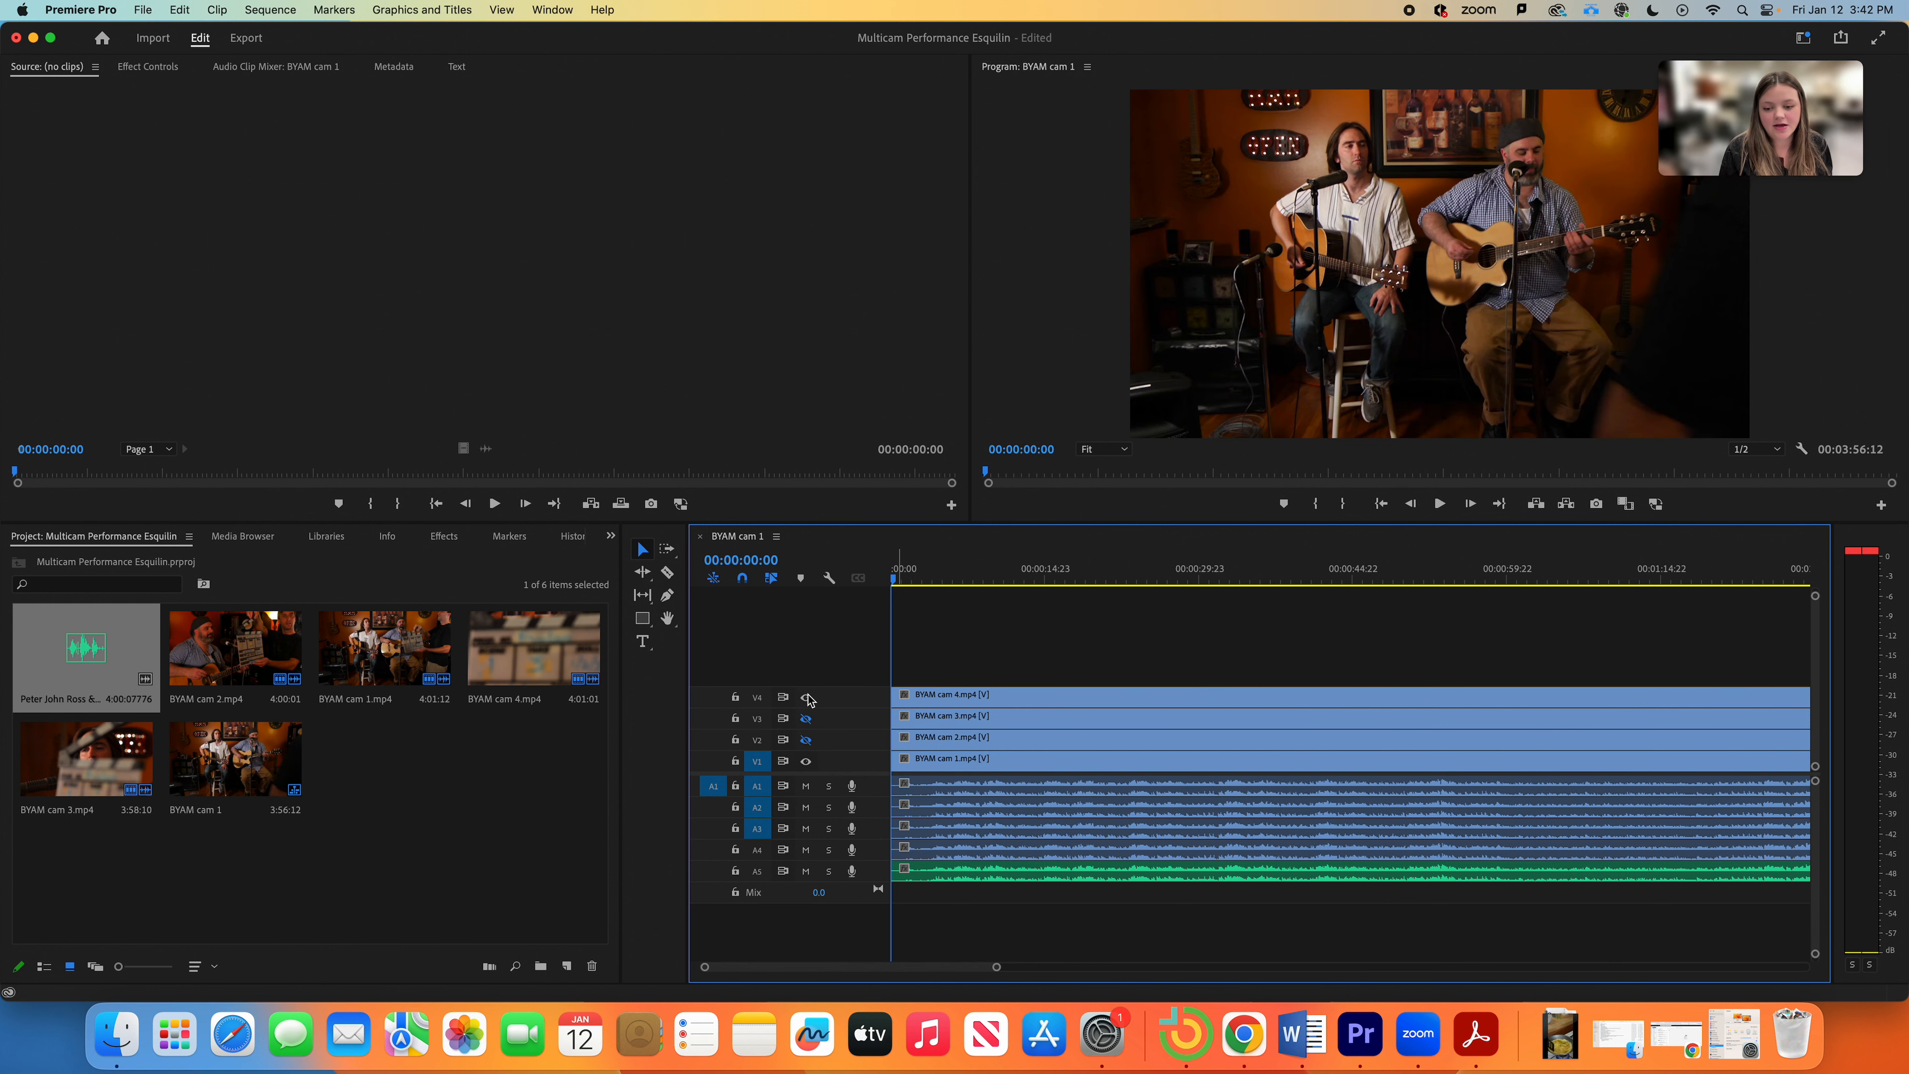
pyautogui.click(807, 721)
pyautogui.click(806, 742)
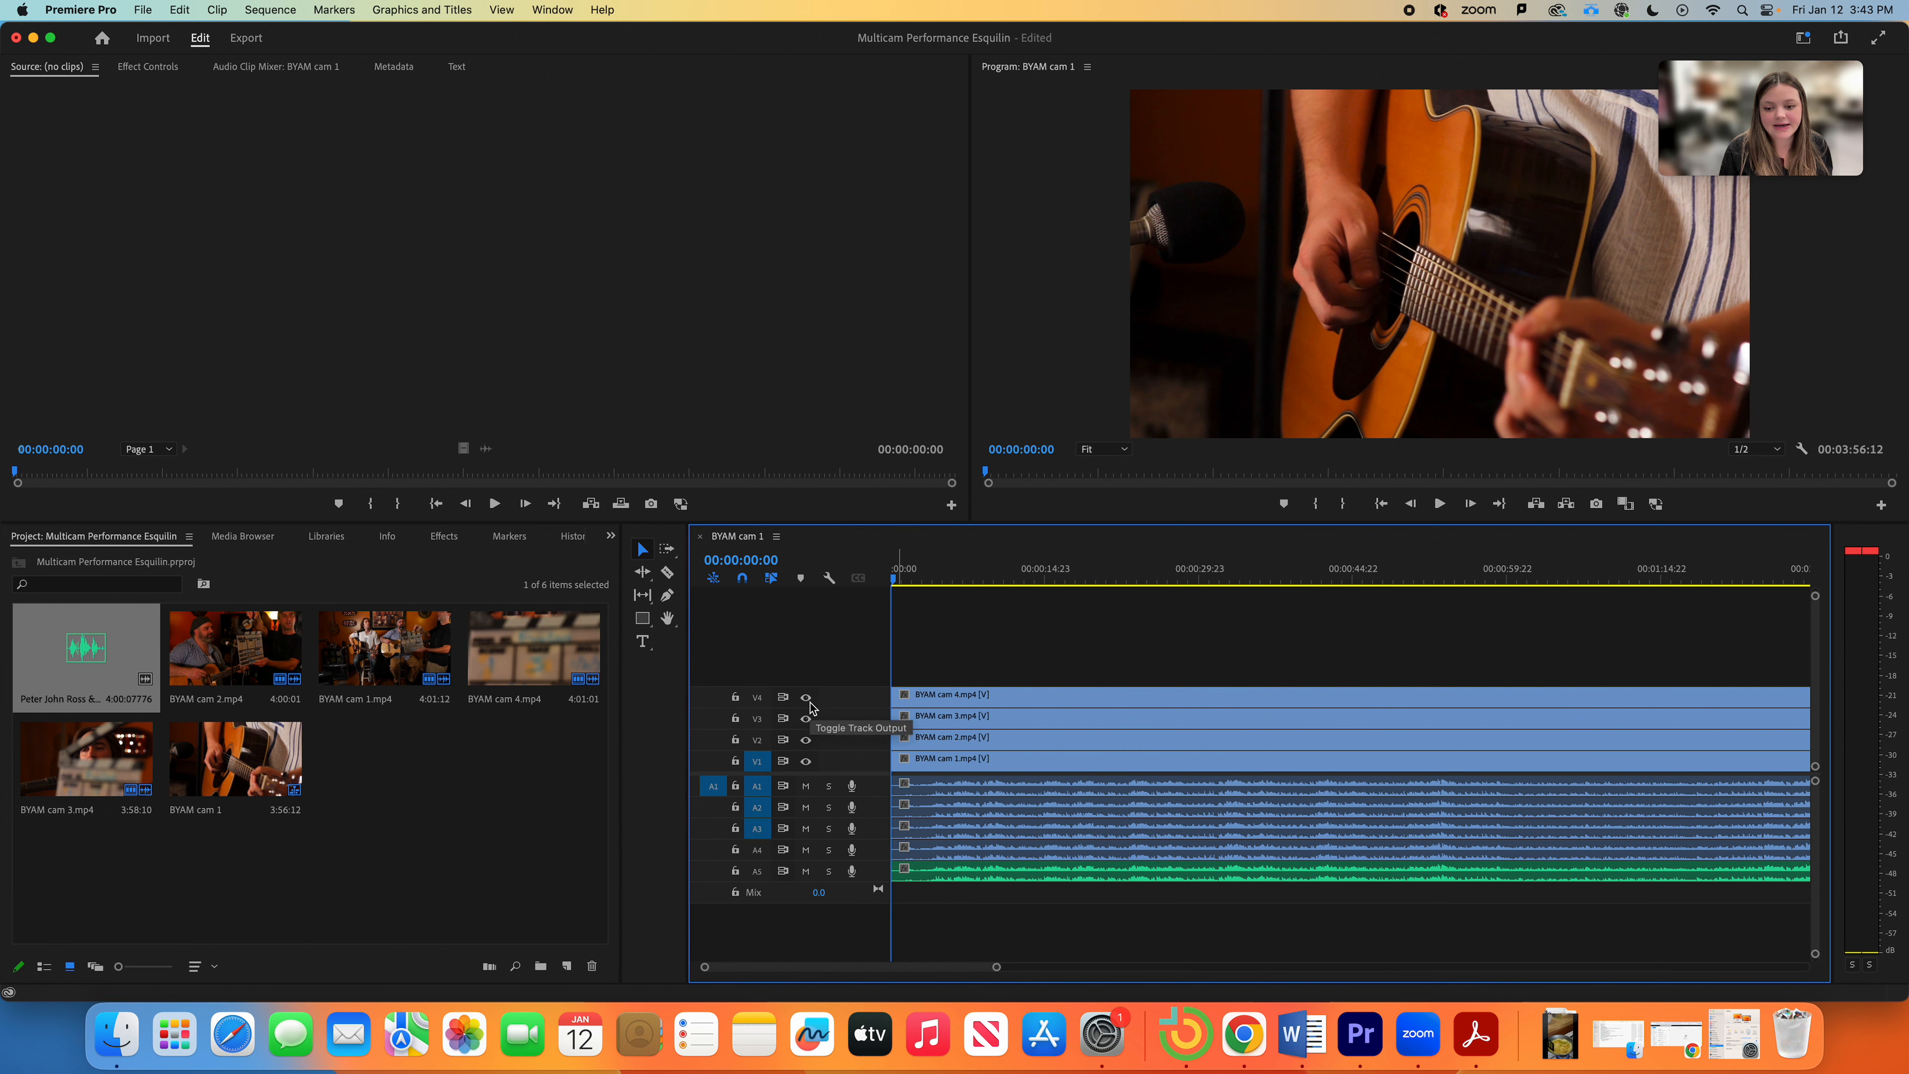
pyautogui.click(807, 700)
pyautogui.click(807, 719)
pyautogui.click(806, 740)
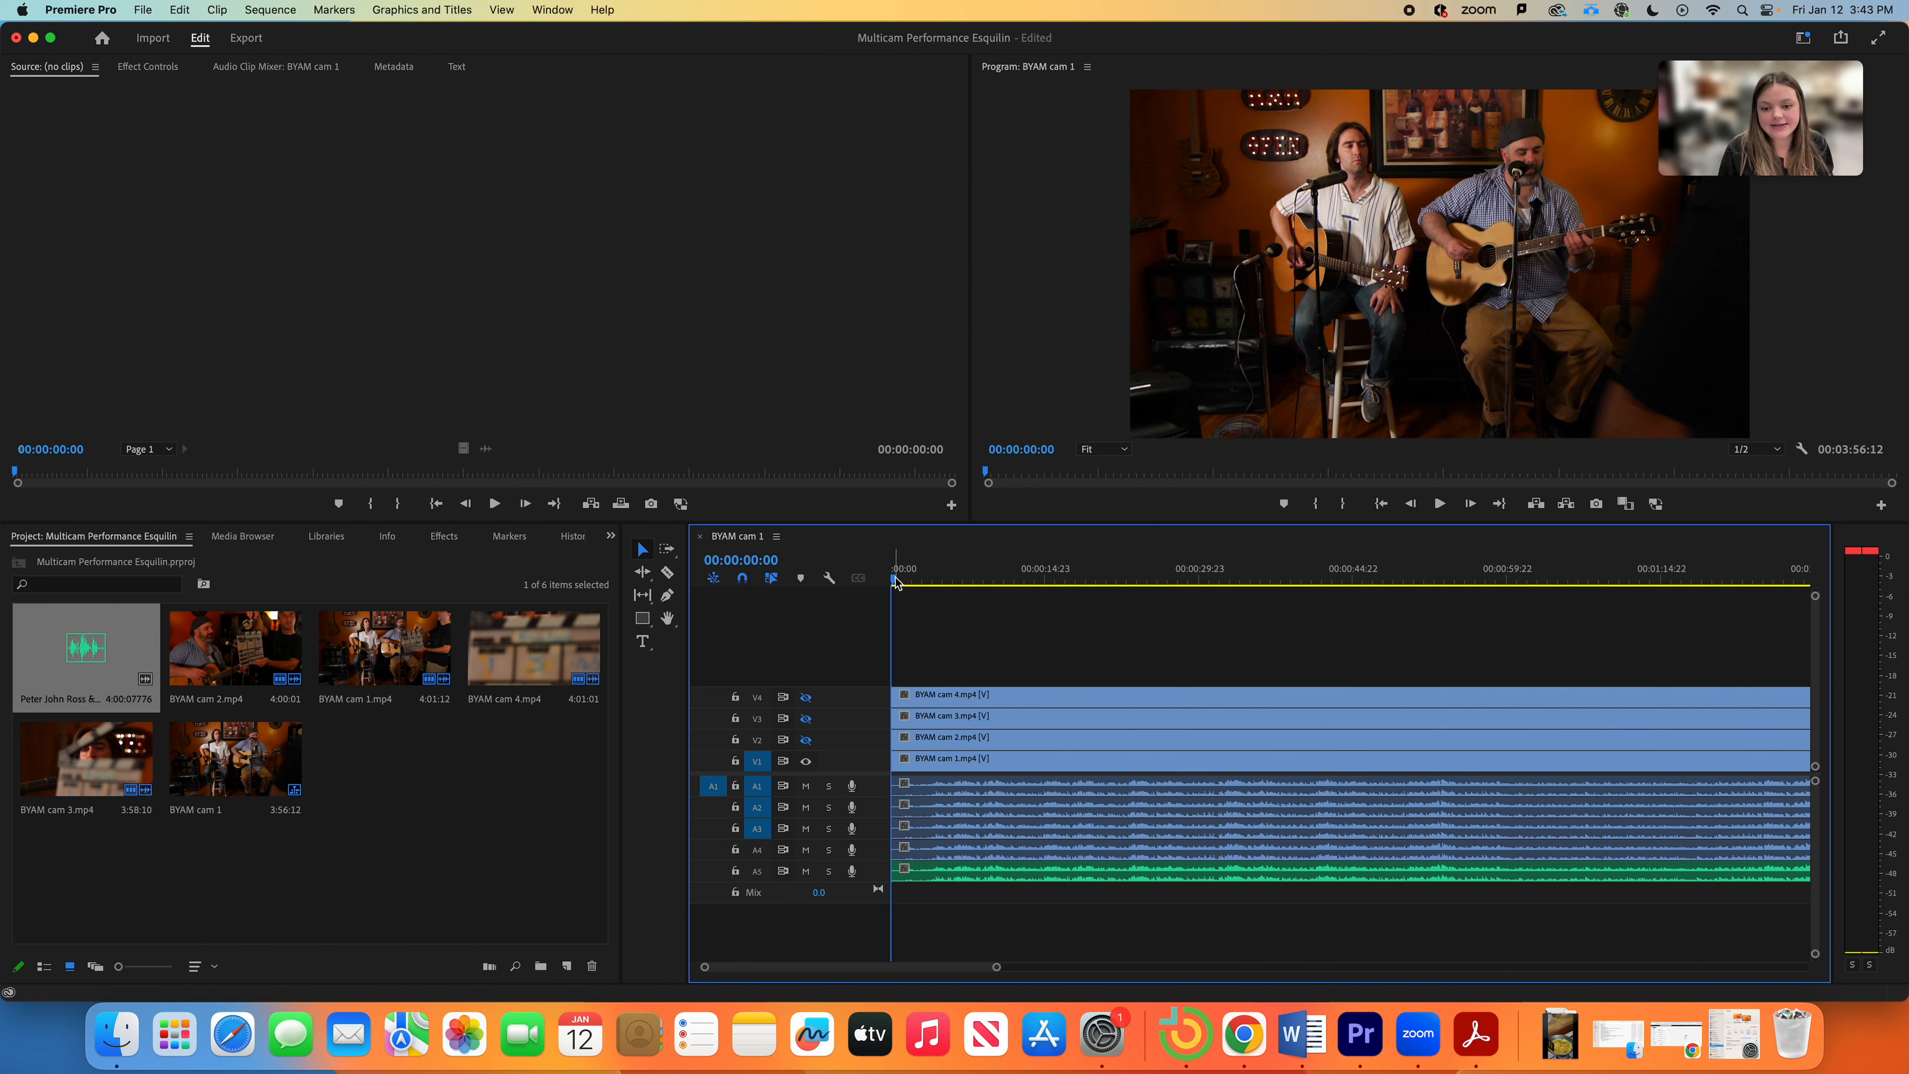
# Step: Play the cam 1 wide shot briefly, then drag the playhead to 00:00:11:06
pyautogui.press('space')
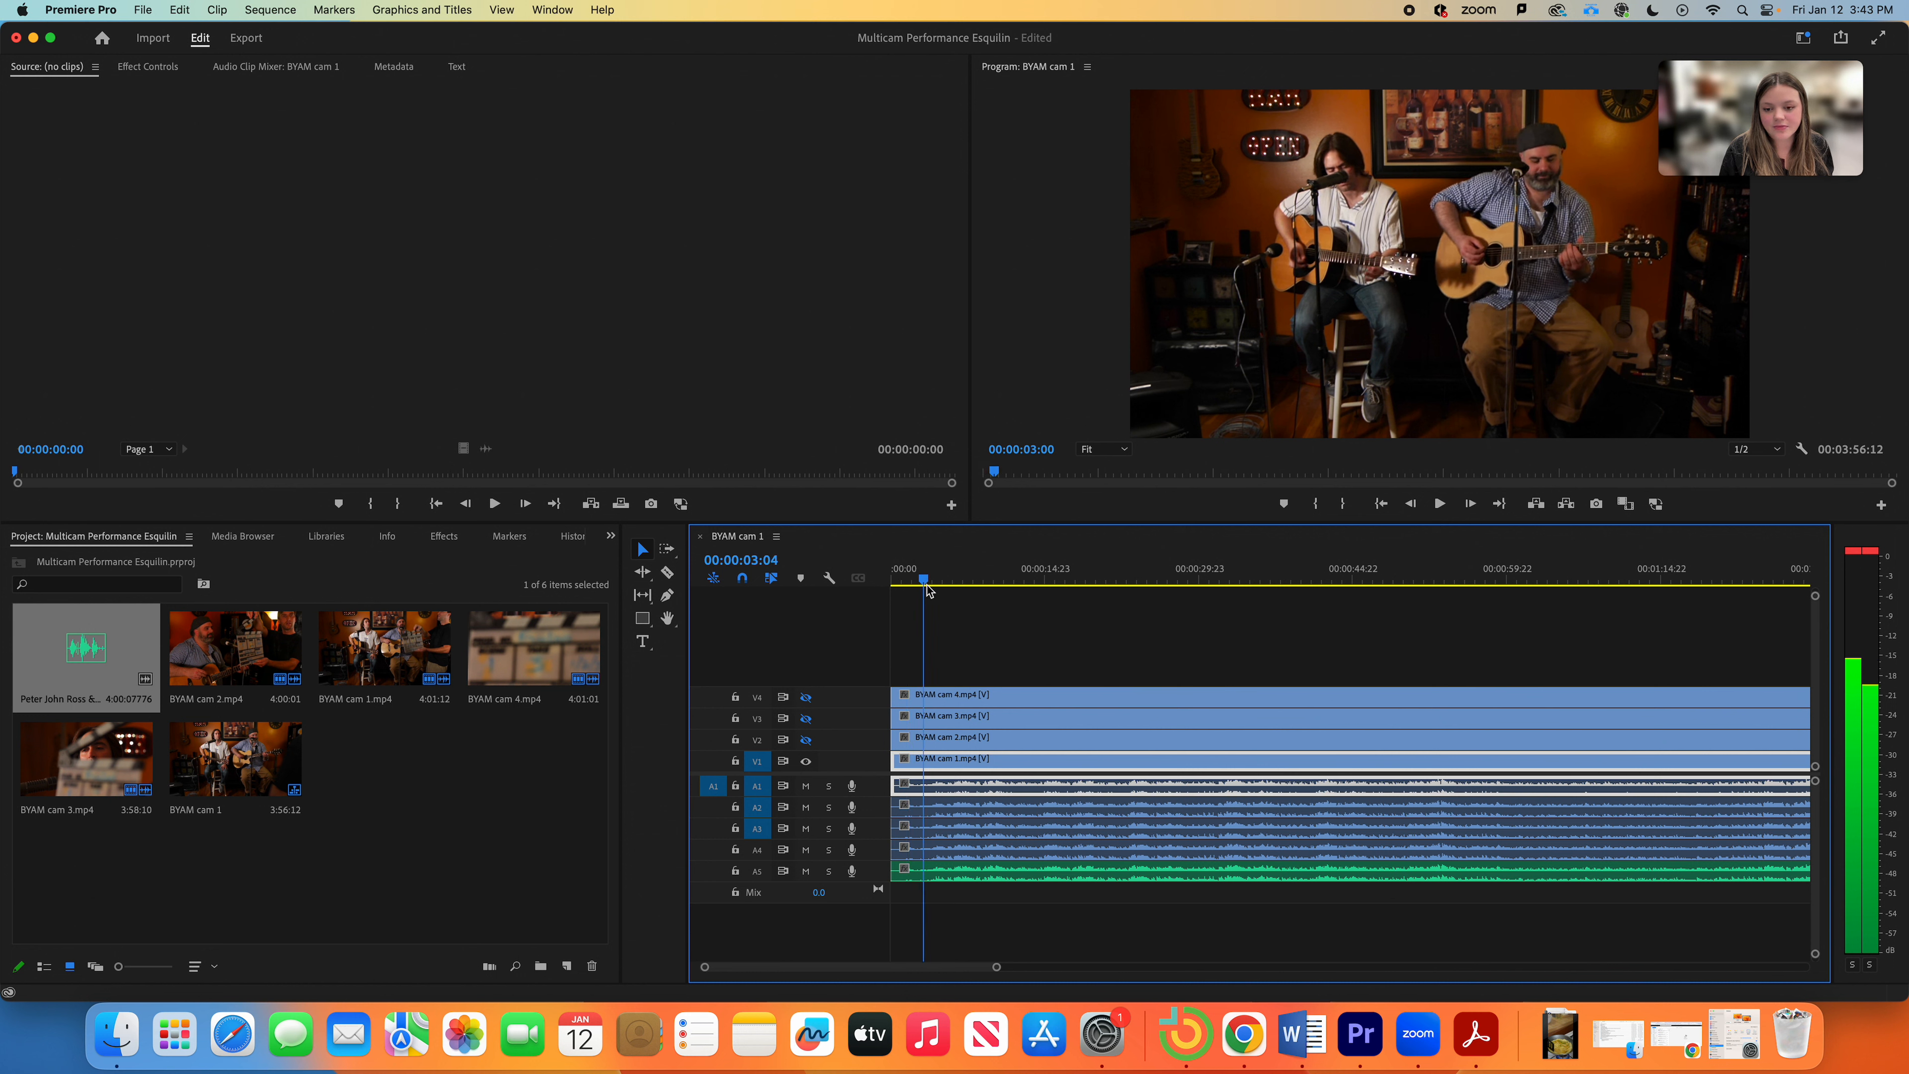
pyautogui.press('space')
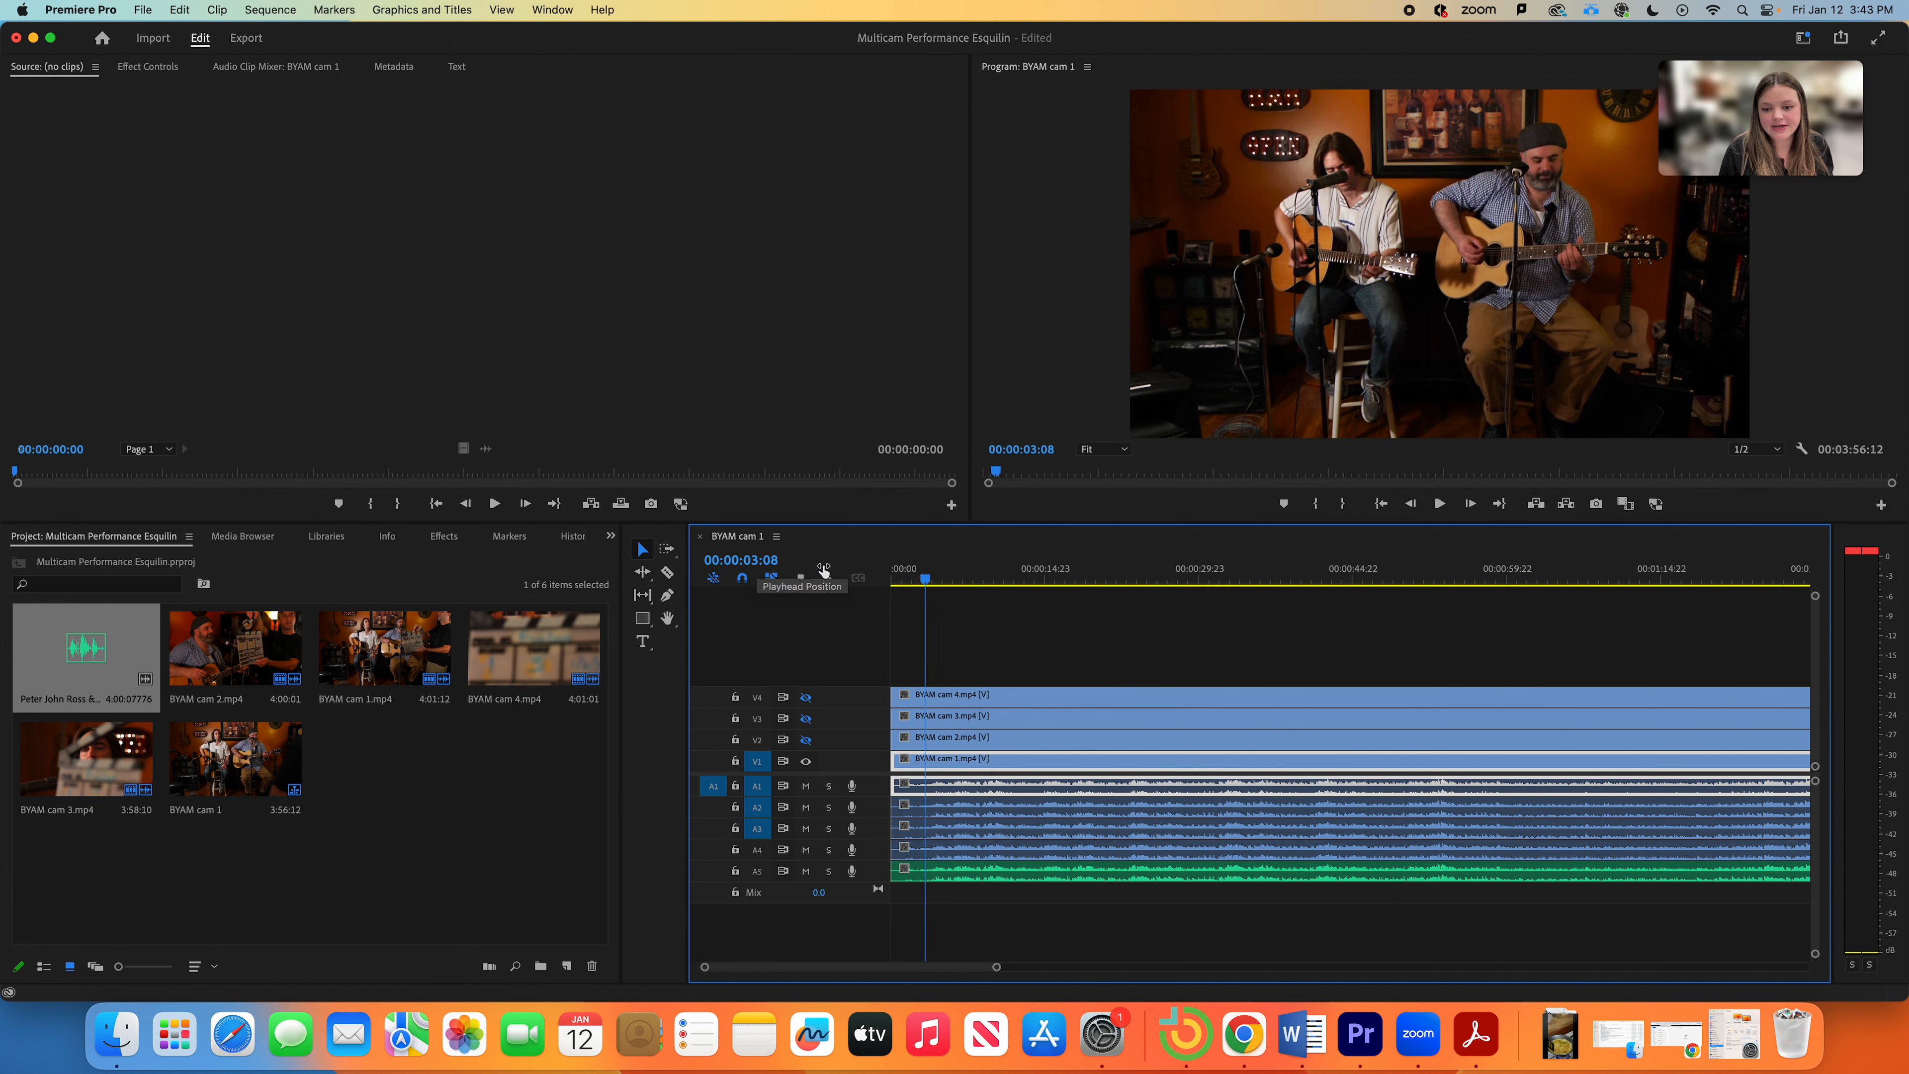
pyautogui.moveTo(927, 582); pyautogui.dragTo(1007, 612)
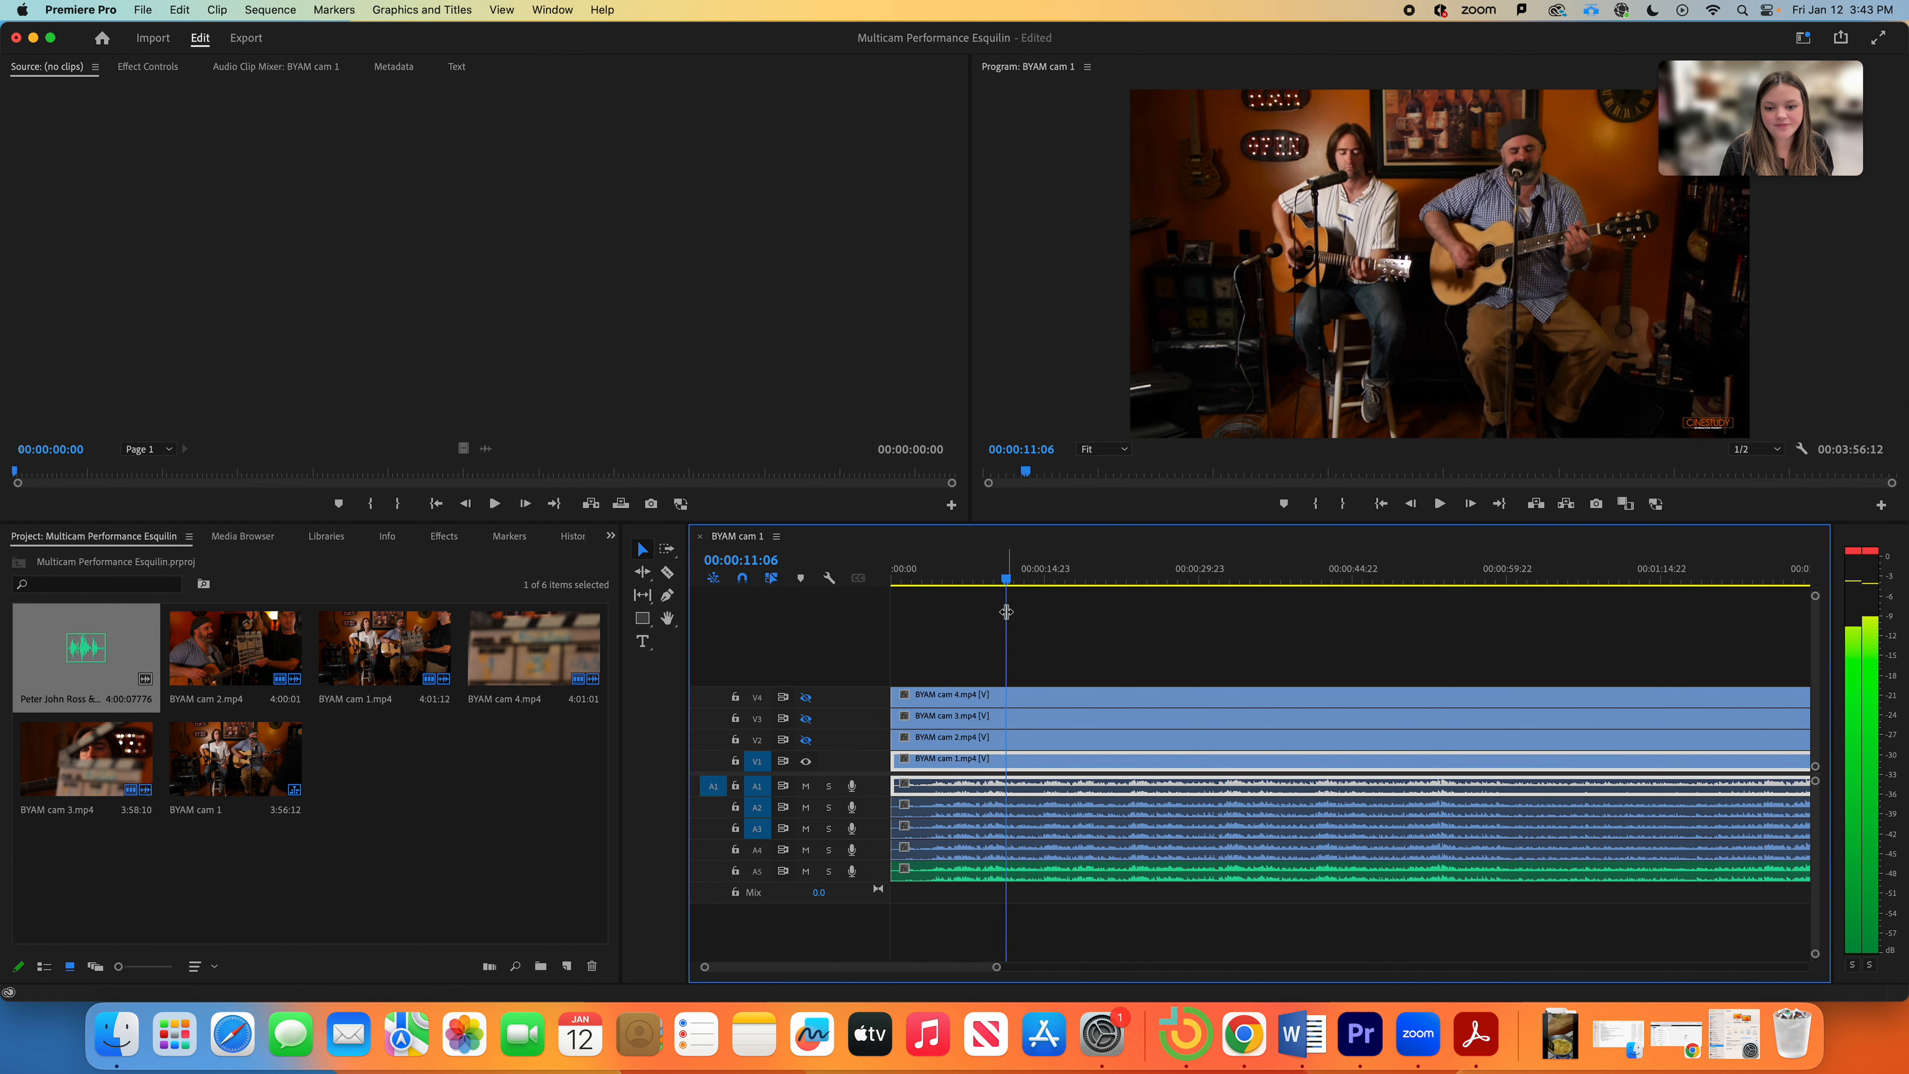
# Step: Razor-cut the cam 4, cam 3 and cam 2 clips at the 00:00:11:06 playhead
pyautogui.click(666, 572)
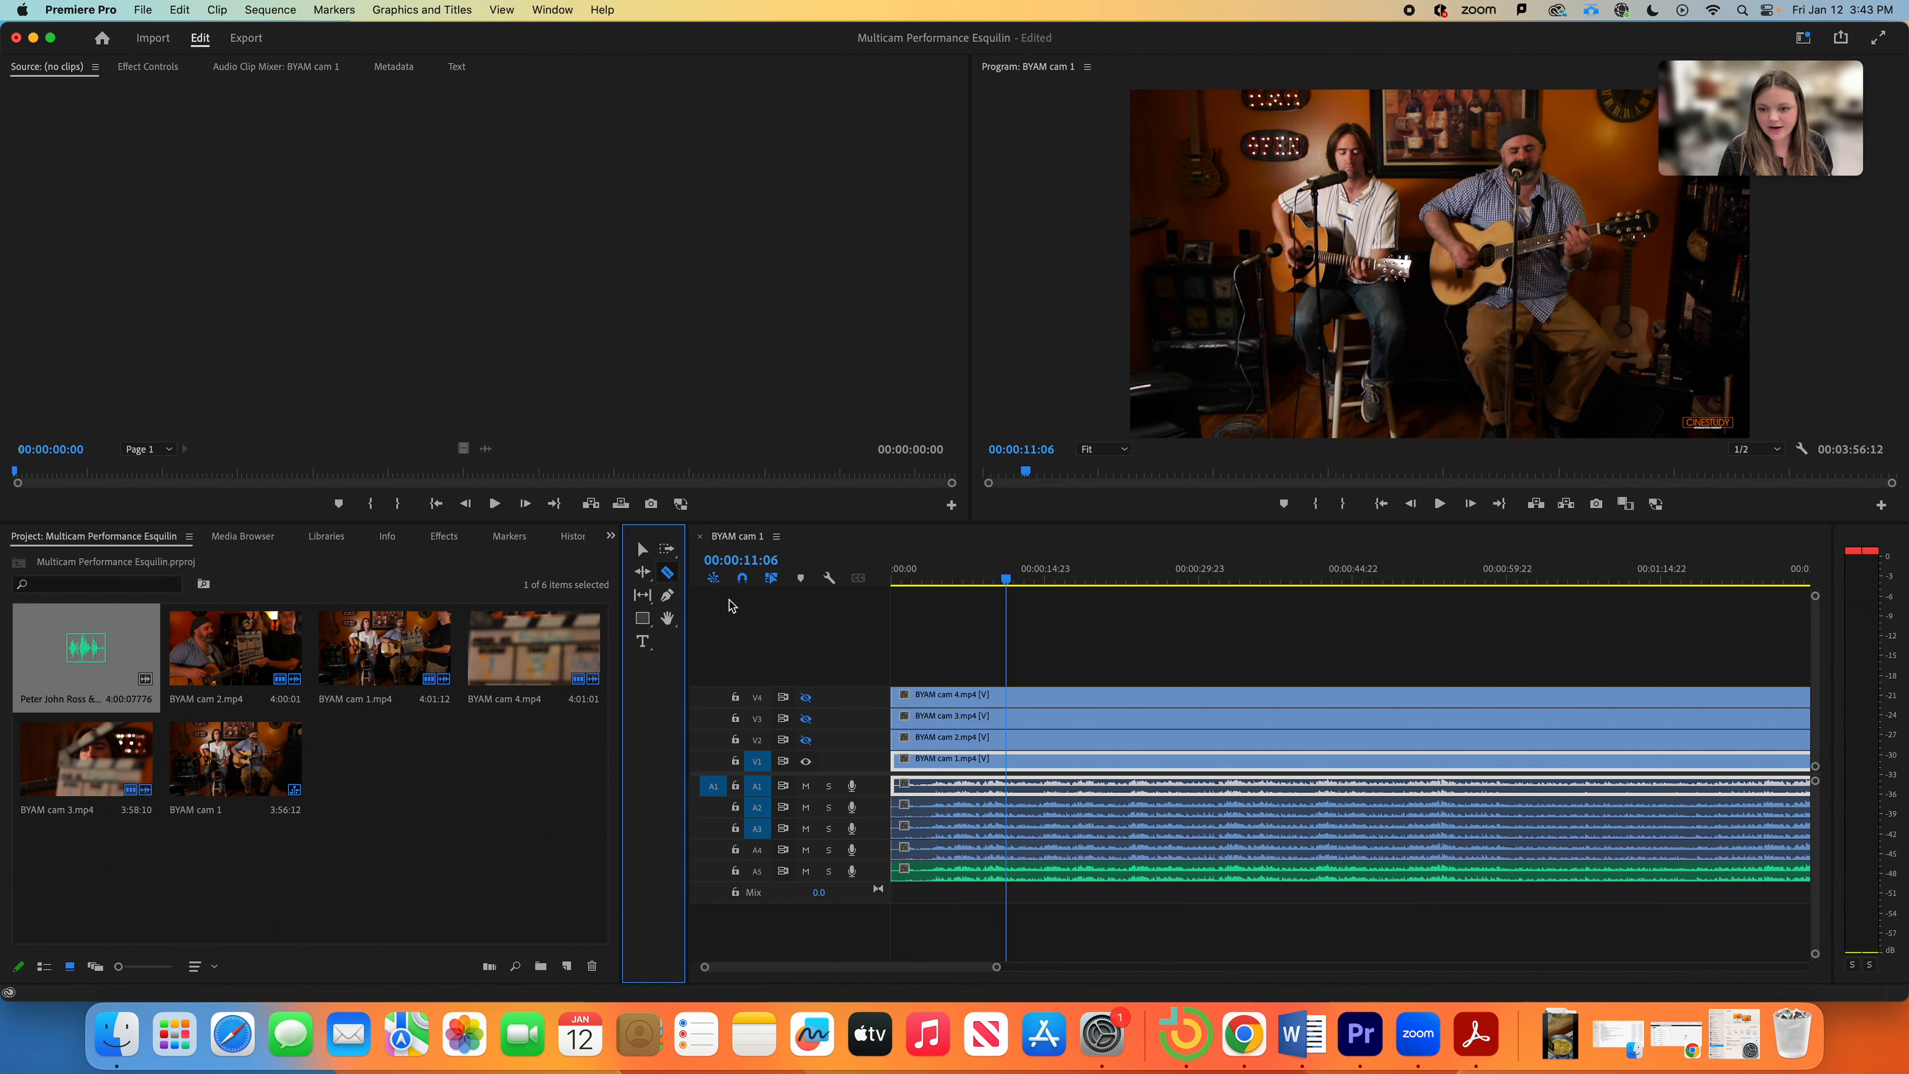
pyautogui.click(1011, 697)
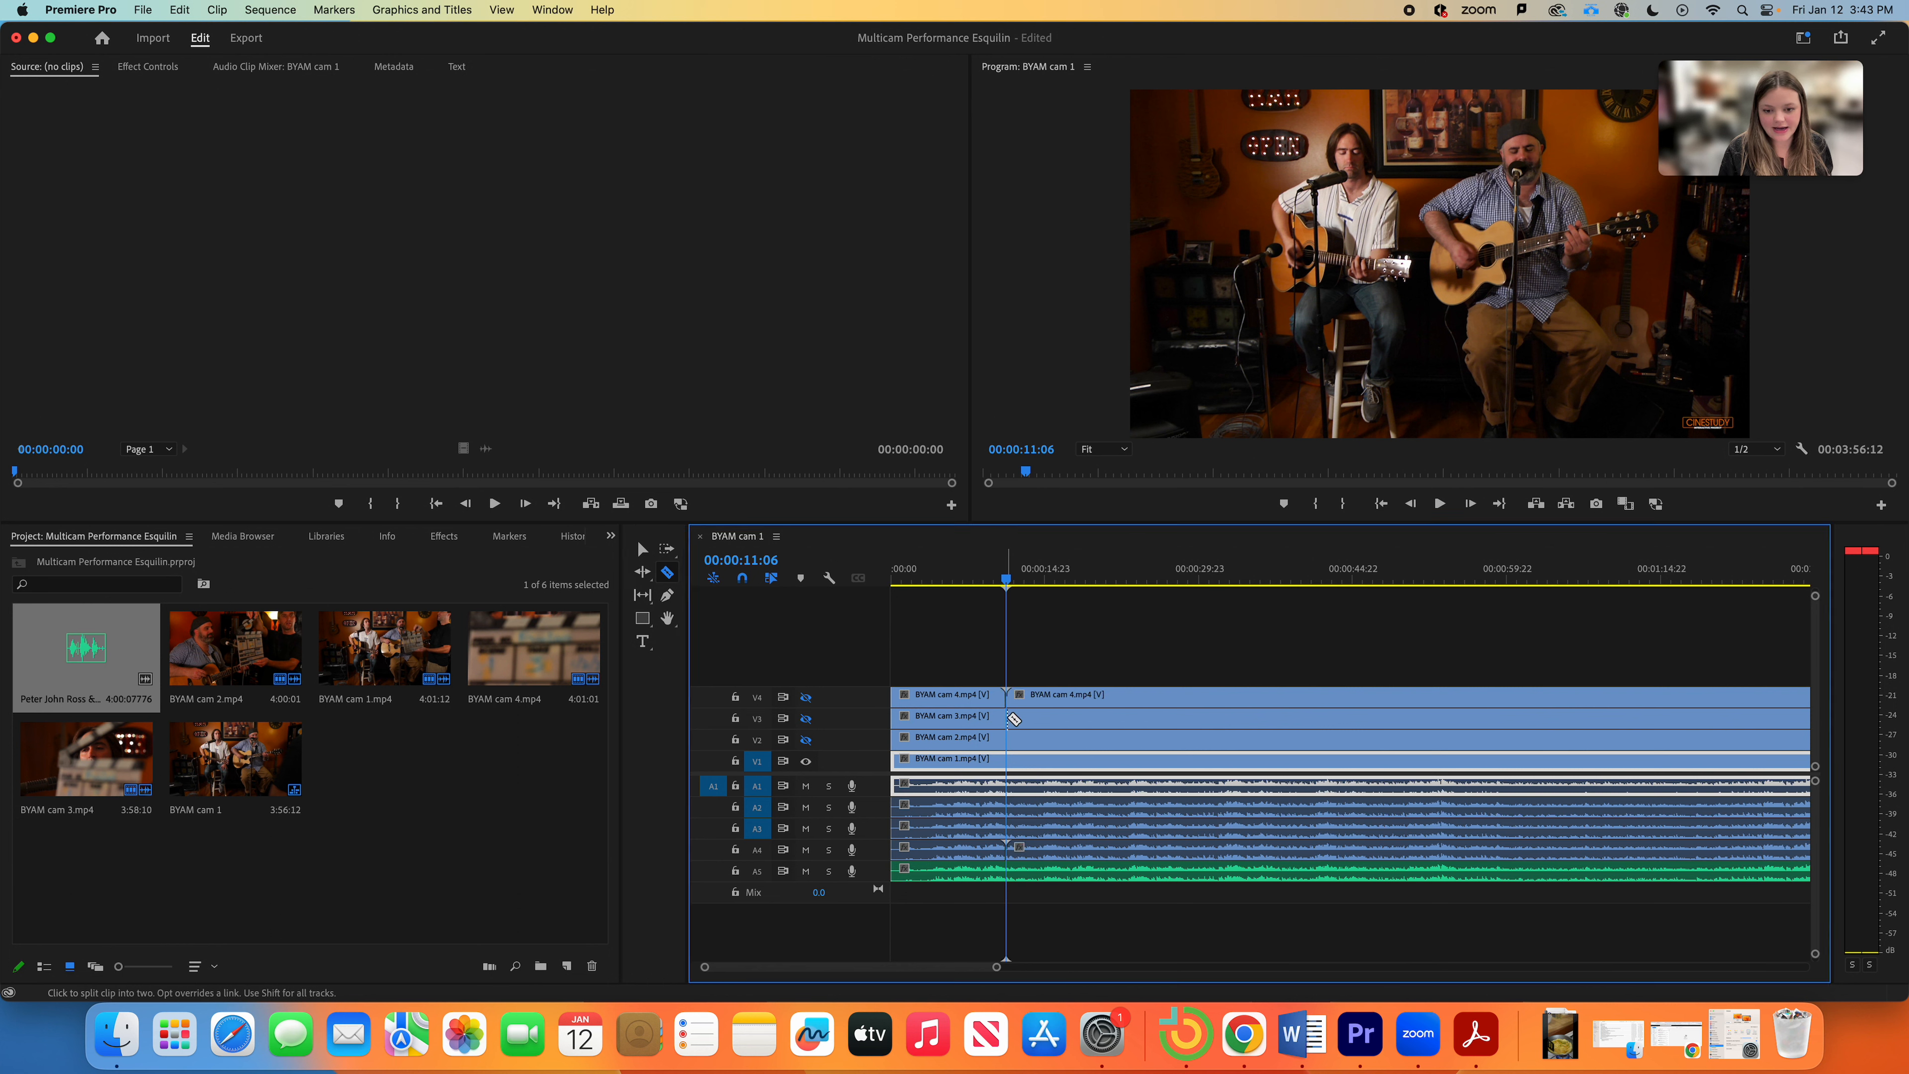
pyautogui.click(1008, 717)
pyautogui.click(1007, 737)
# Step: Delete the first pieces of cams 4, 3 and 2 before the cut
pyautogui.press('v')
pyautogui.click(954, 696)
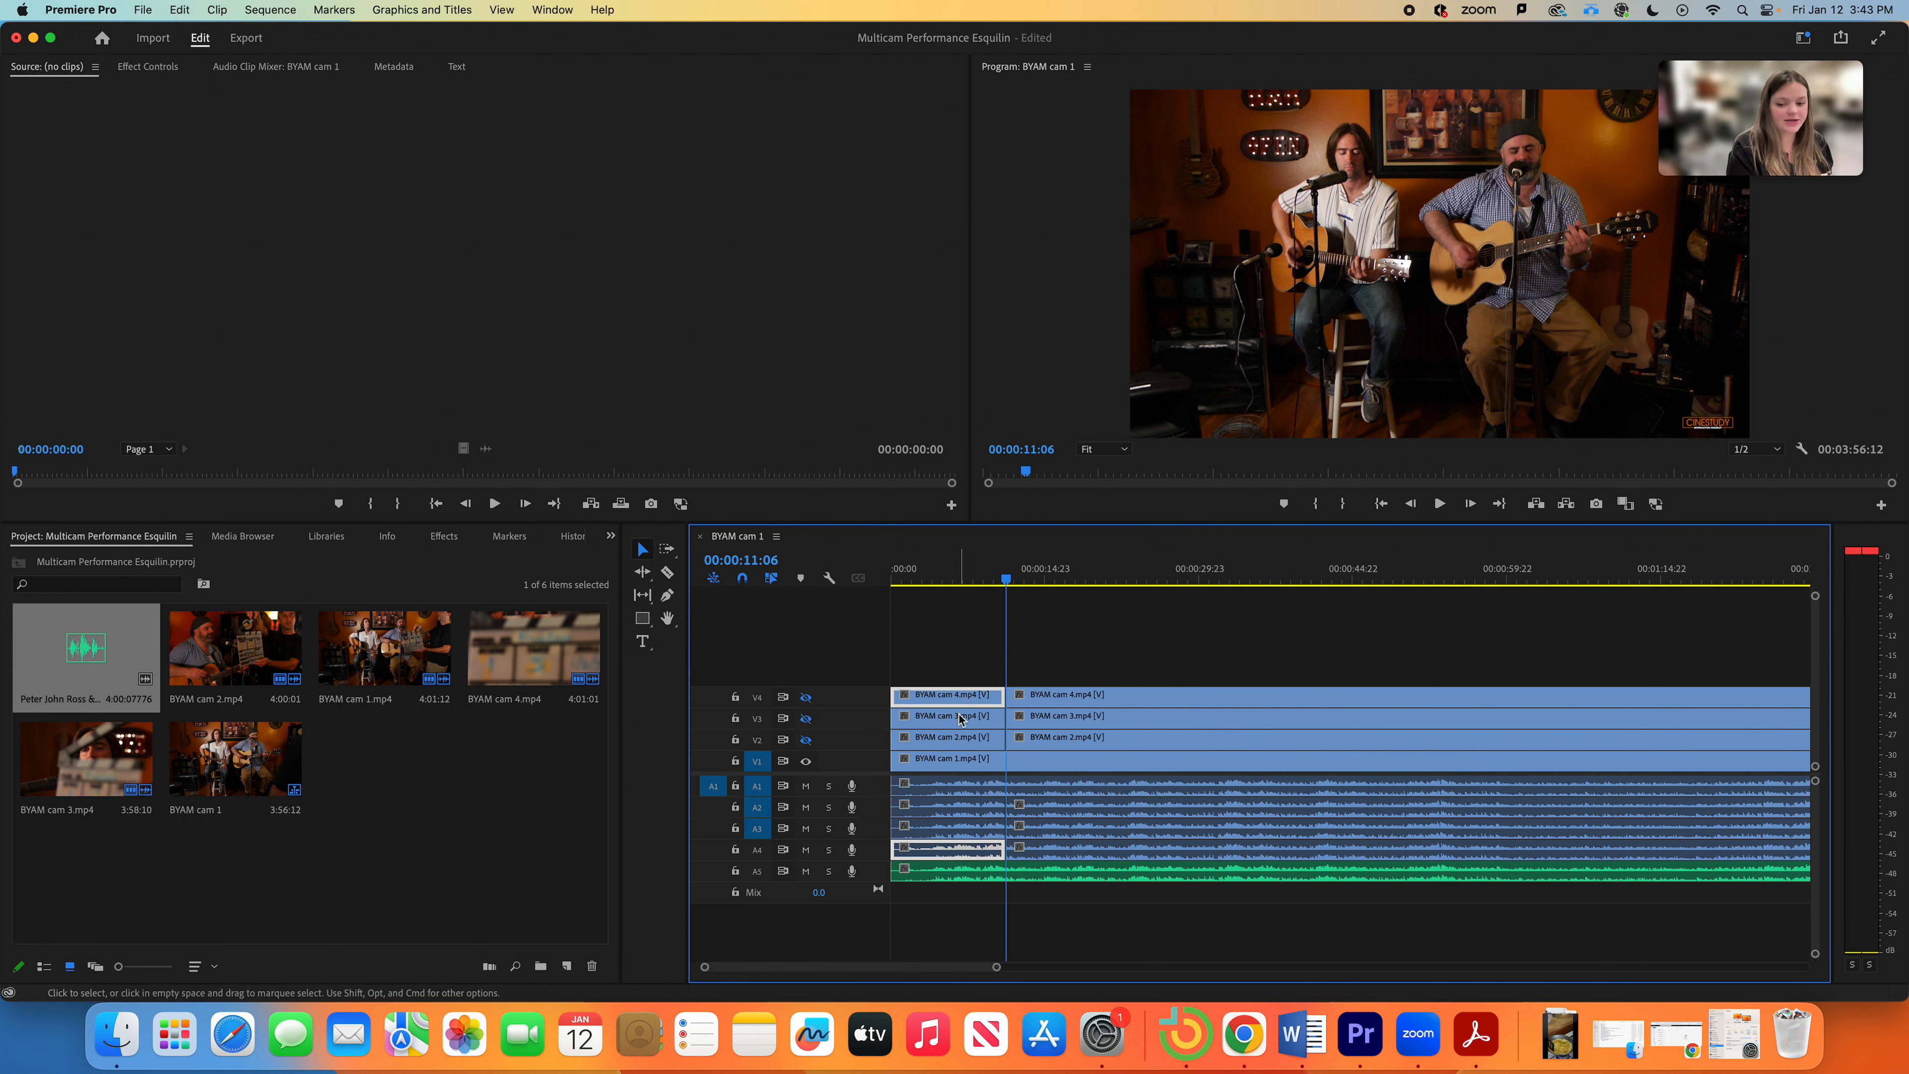
pyautogui.press('Delete')
pyautogui.click(960, 723)
pyautogui.press('Delete')
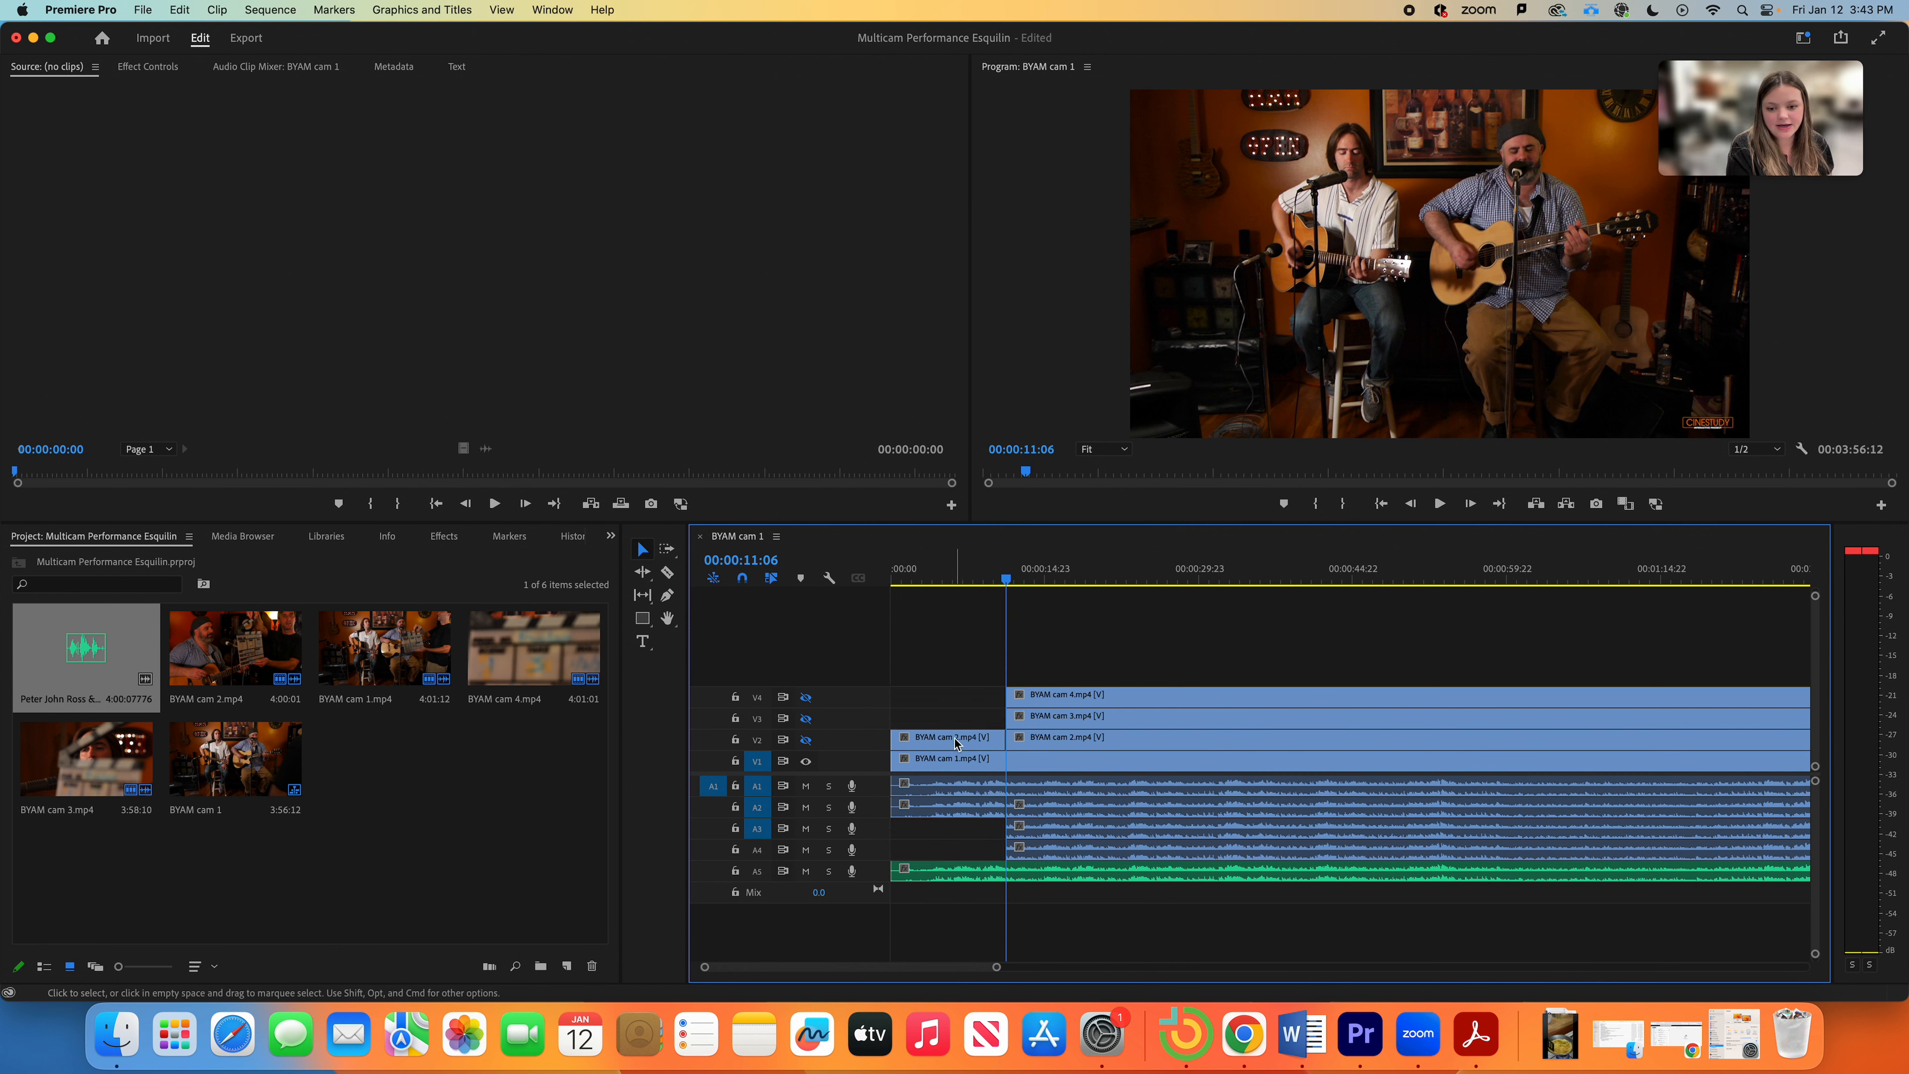
pyautogui.click(955, 741)
pyautogui.press('Delete')
# Step: Re-enable the camera track outputs and play the sequence from near the start
pyautogui.click(954, 761)
pyautogui.click(894, 572)
pyautogui.press('space')
pyautogui.click(806, 697)
pyautogui.click(806, 719)
pyautogui.click(806, 739)
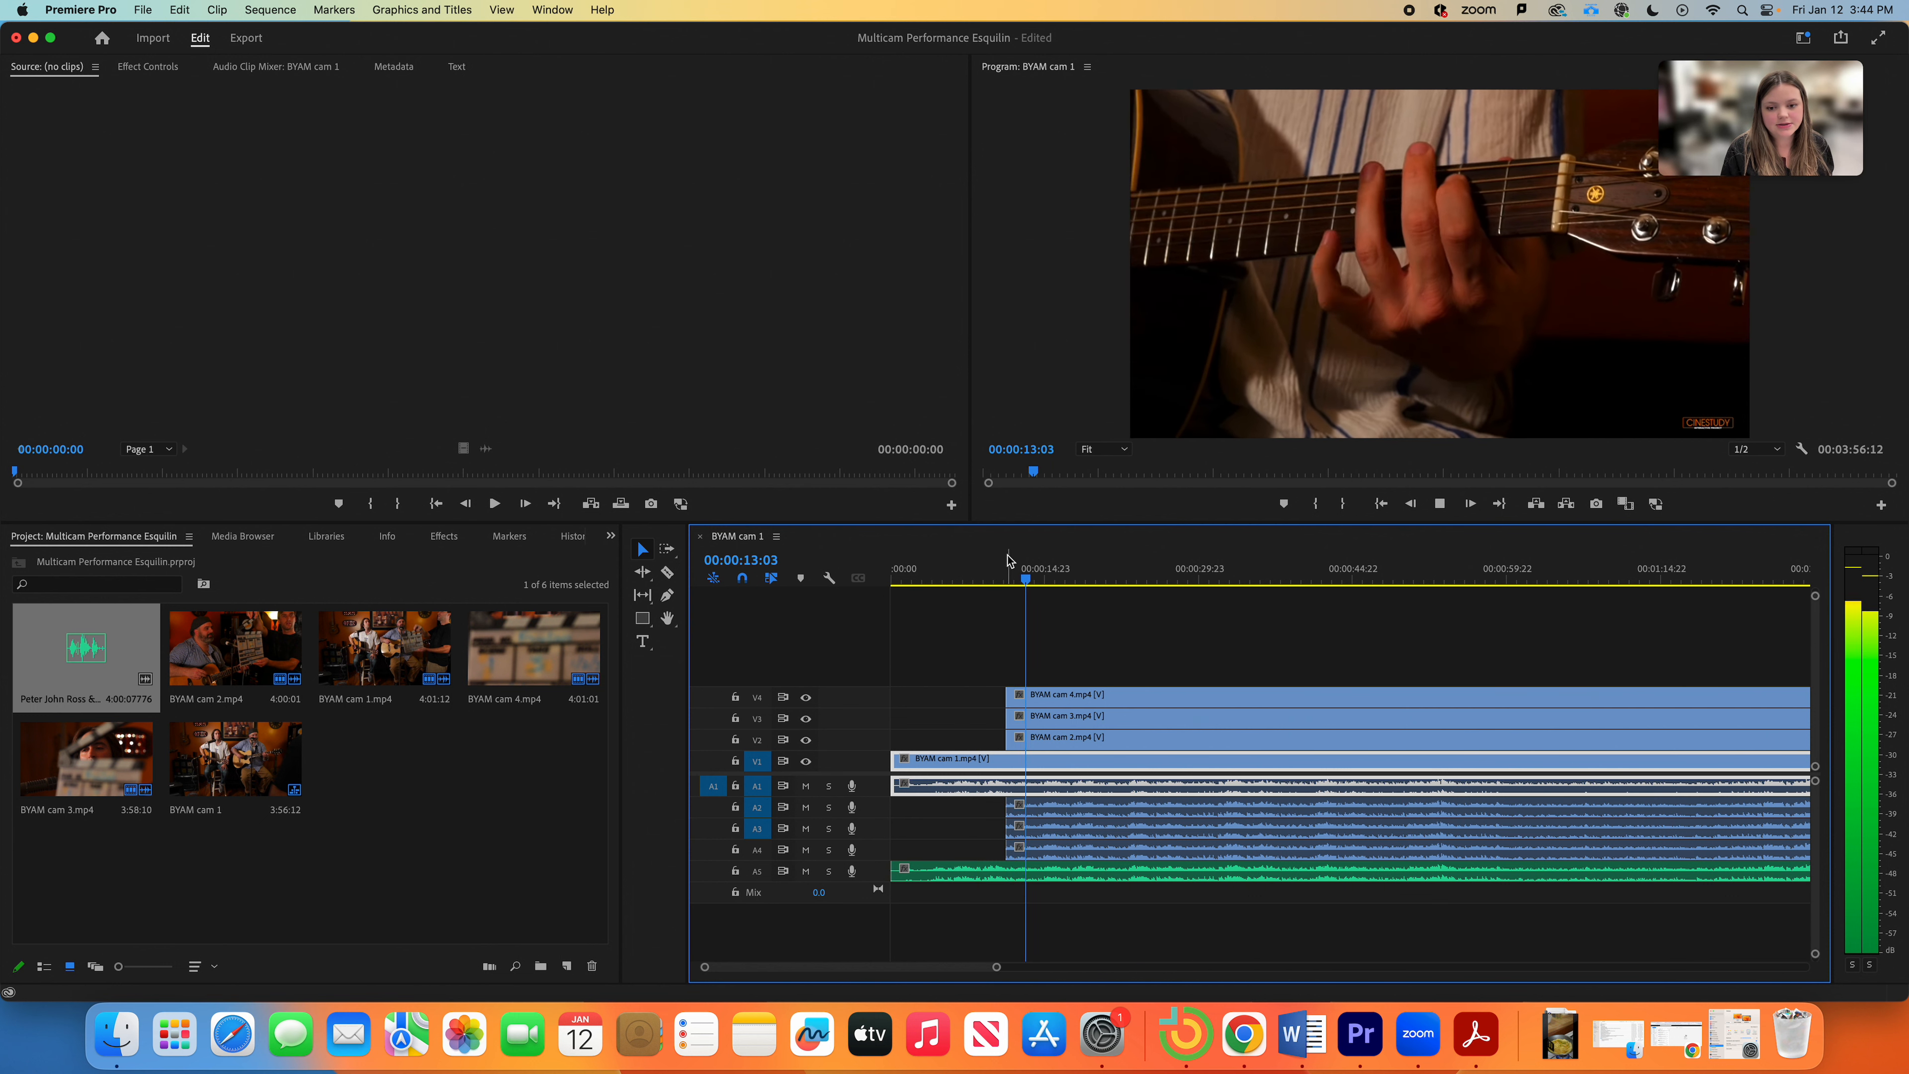
# Step: Rewind to 00:00:10:01, hide cams 4 and 3, and scrub around the cut to see cam 2
pyautogui.click(995, 580)
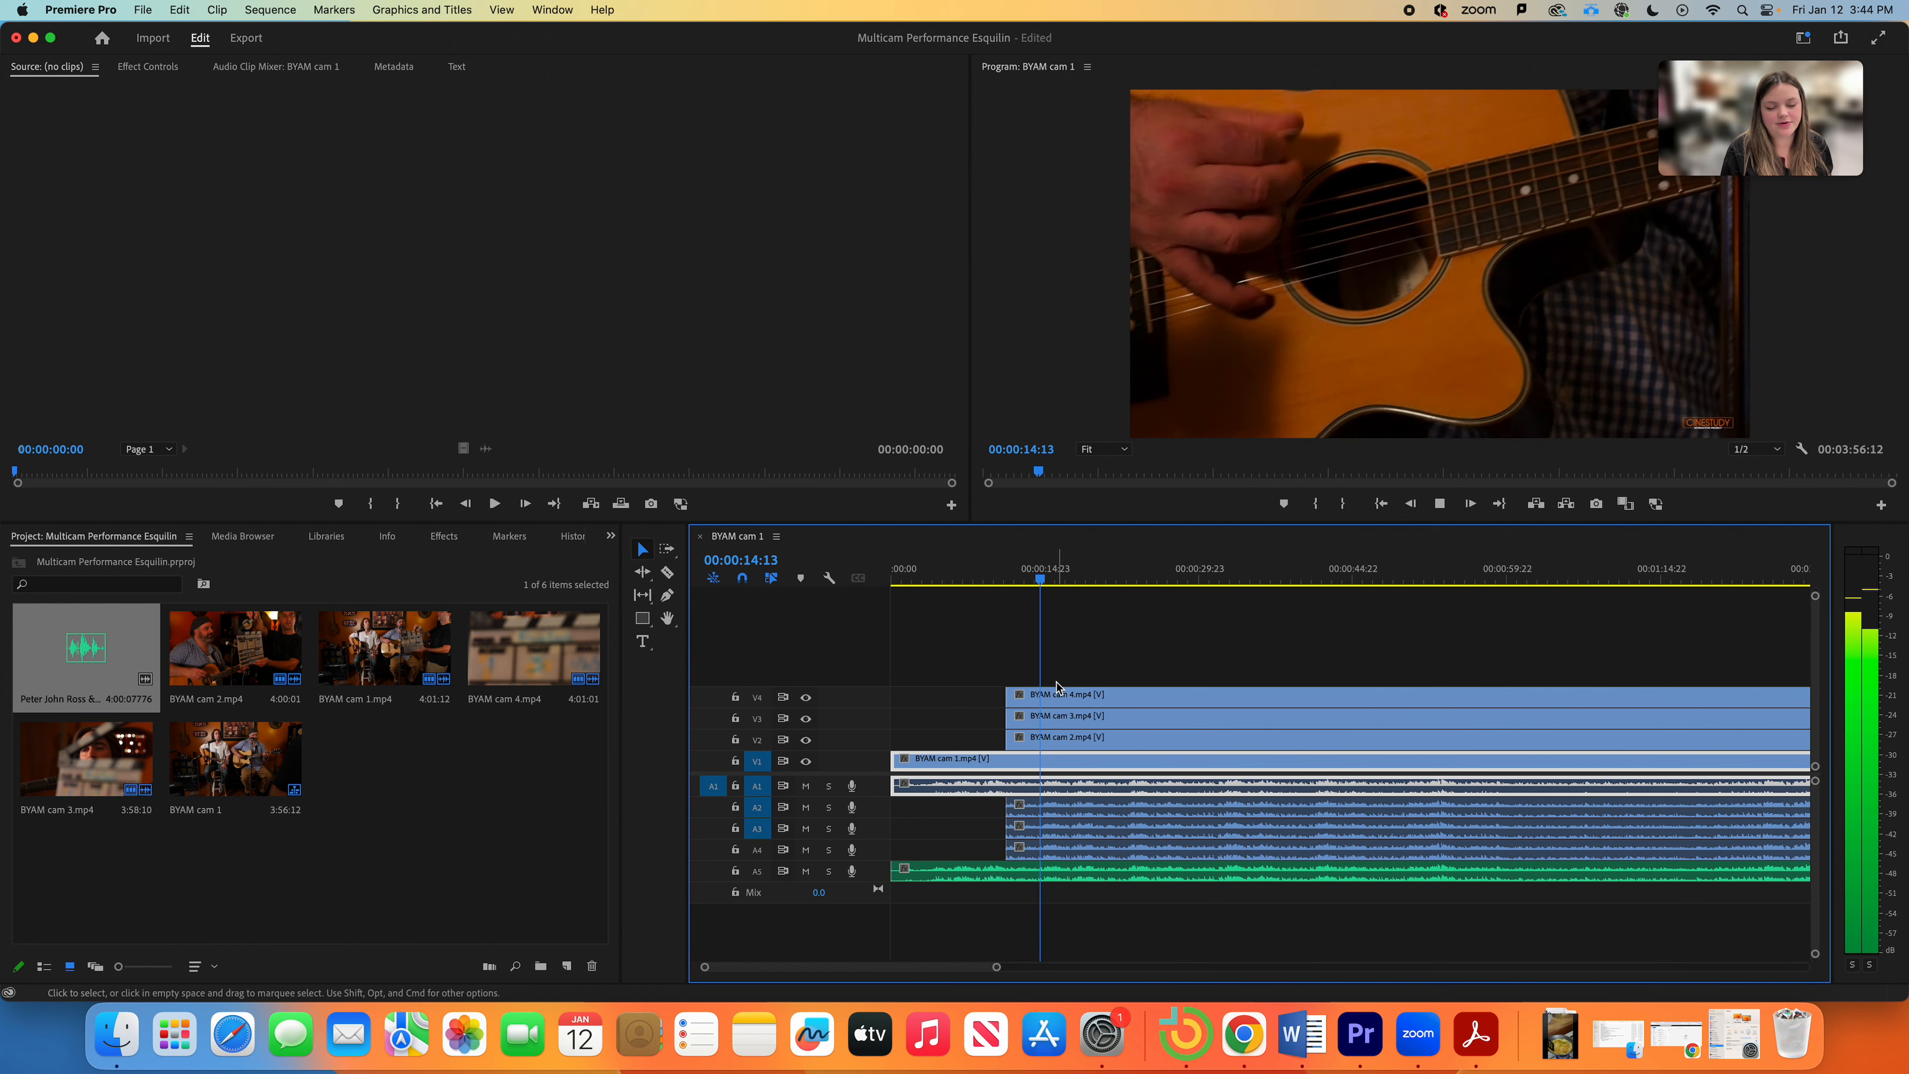
pyautogui.press('space')
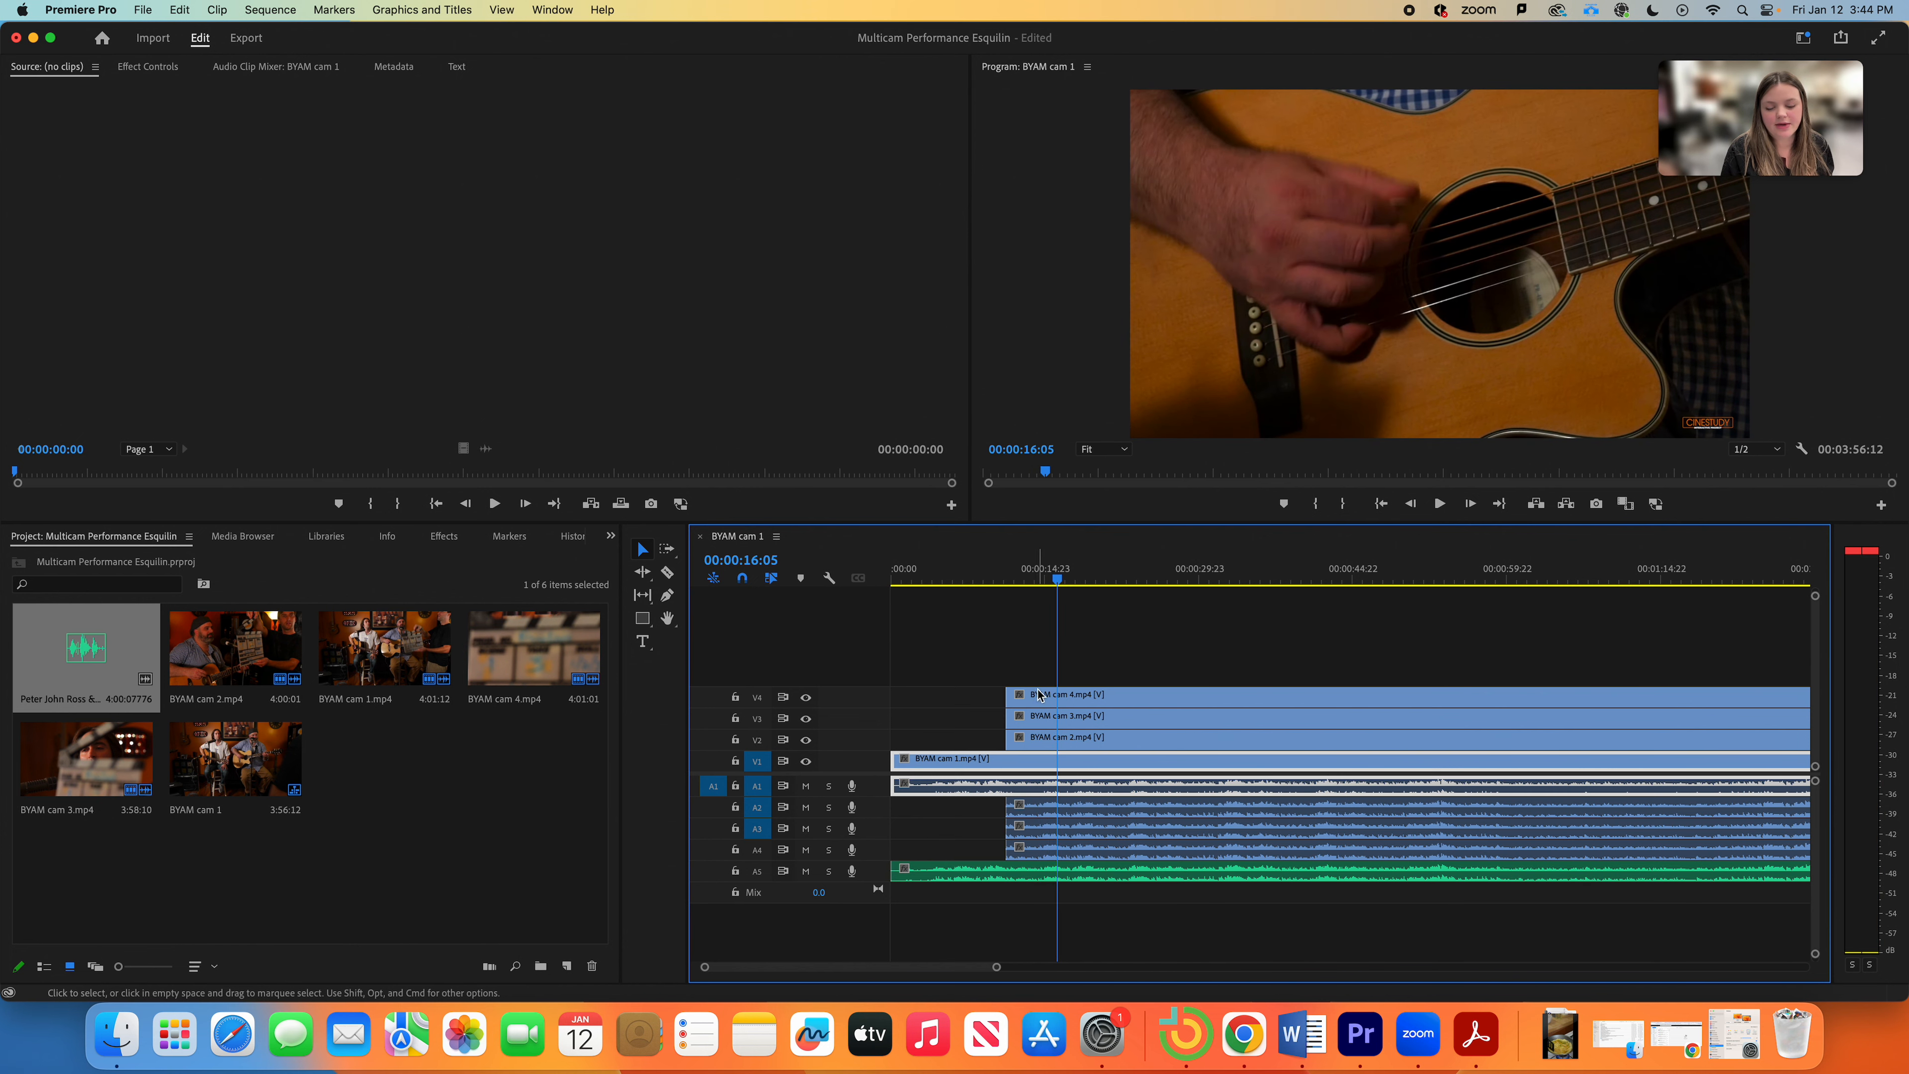
pyautogui.click(807, 698)
pyautogui.click(806, 720)
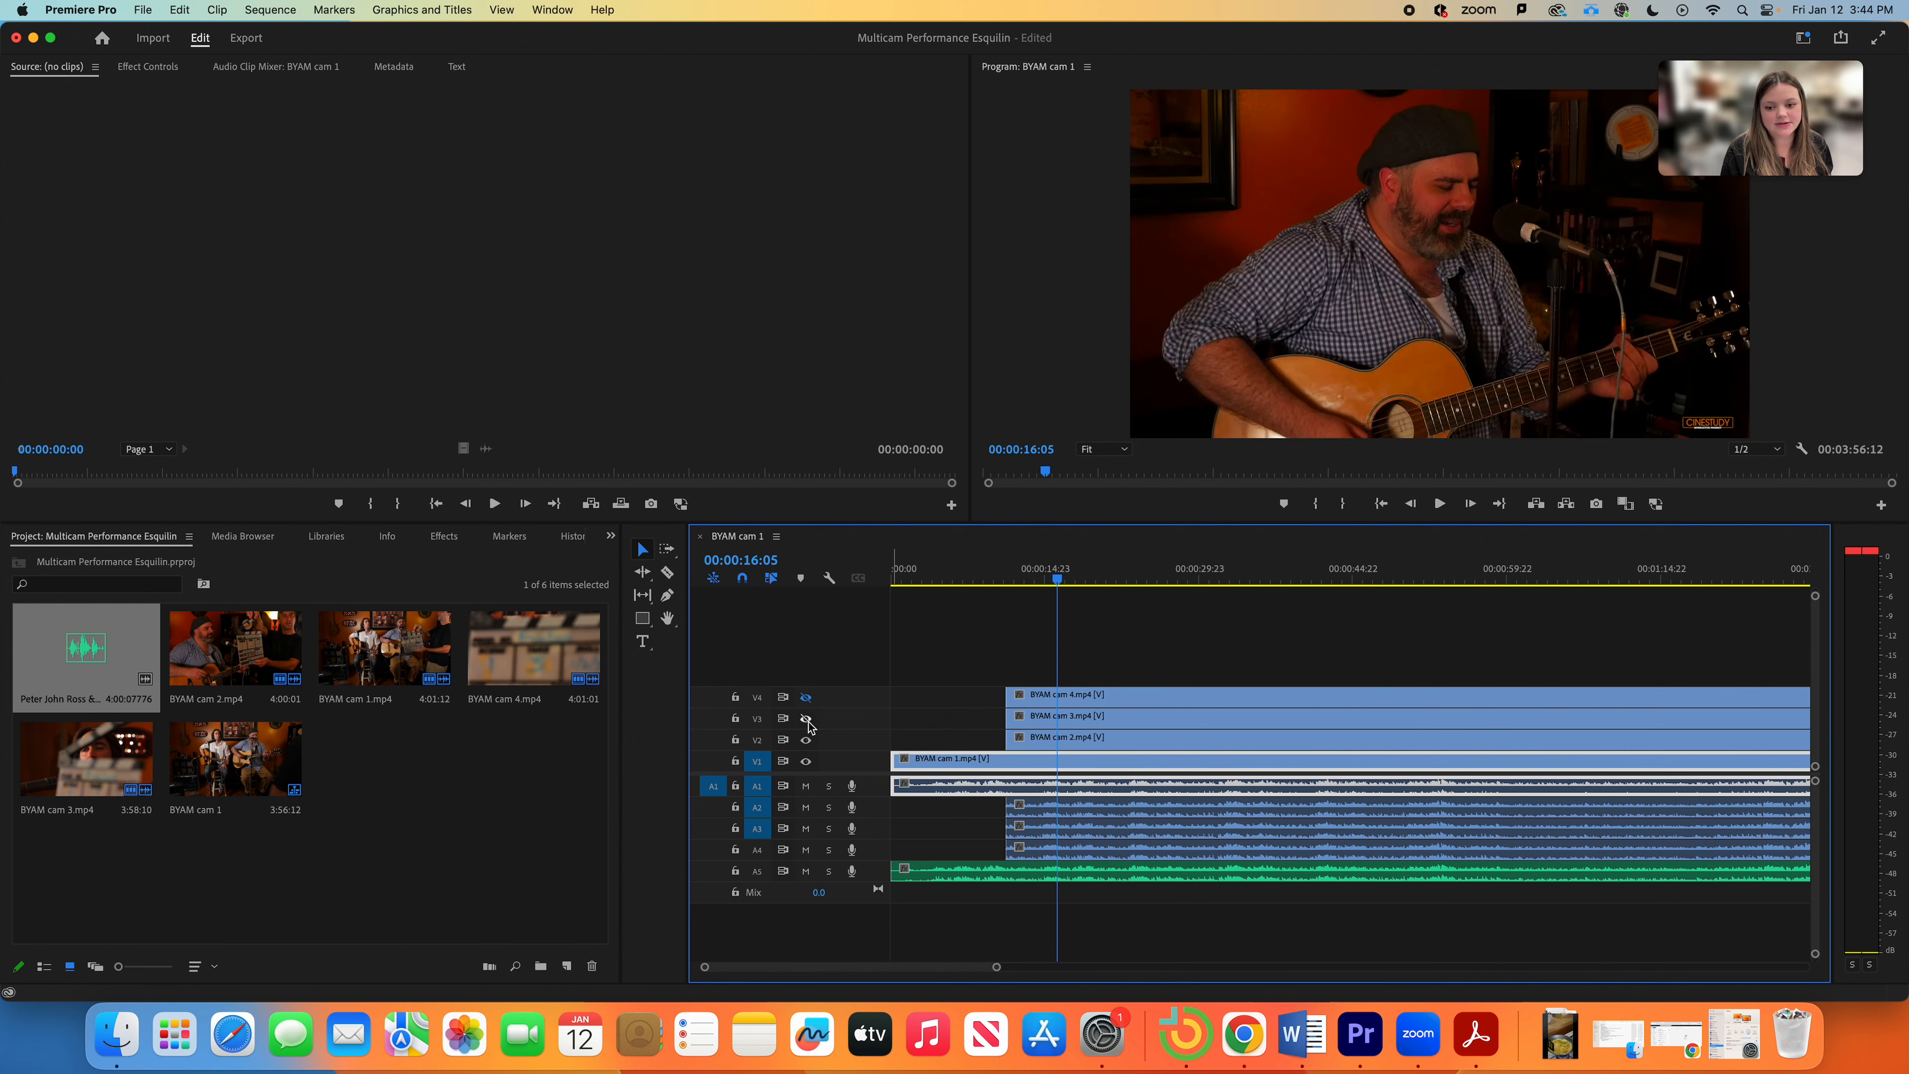
pyautogui.moveTo(1059, 579)
pyautogui.mouseDown()
pyautogui.moveTo(1011, 586)
pyautogui.moveTo(1037, 584)
pyautogui.mouseUp()
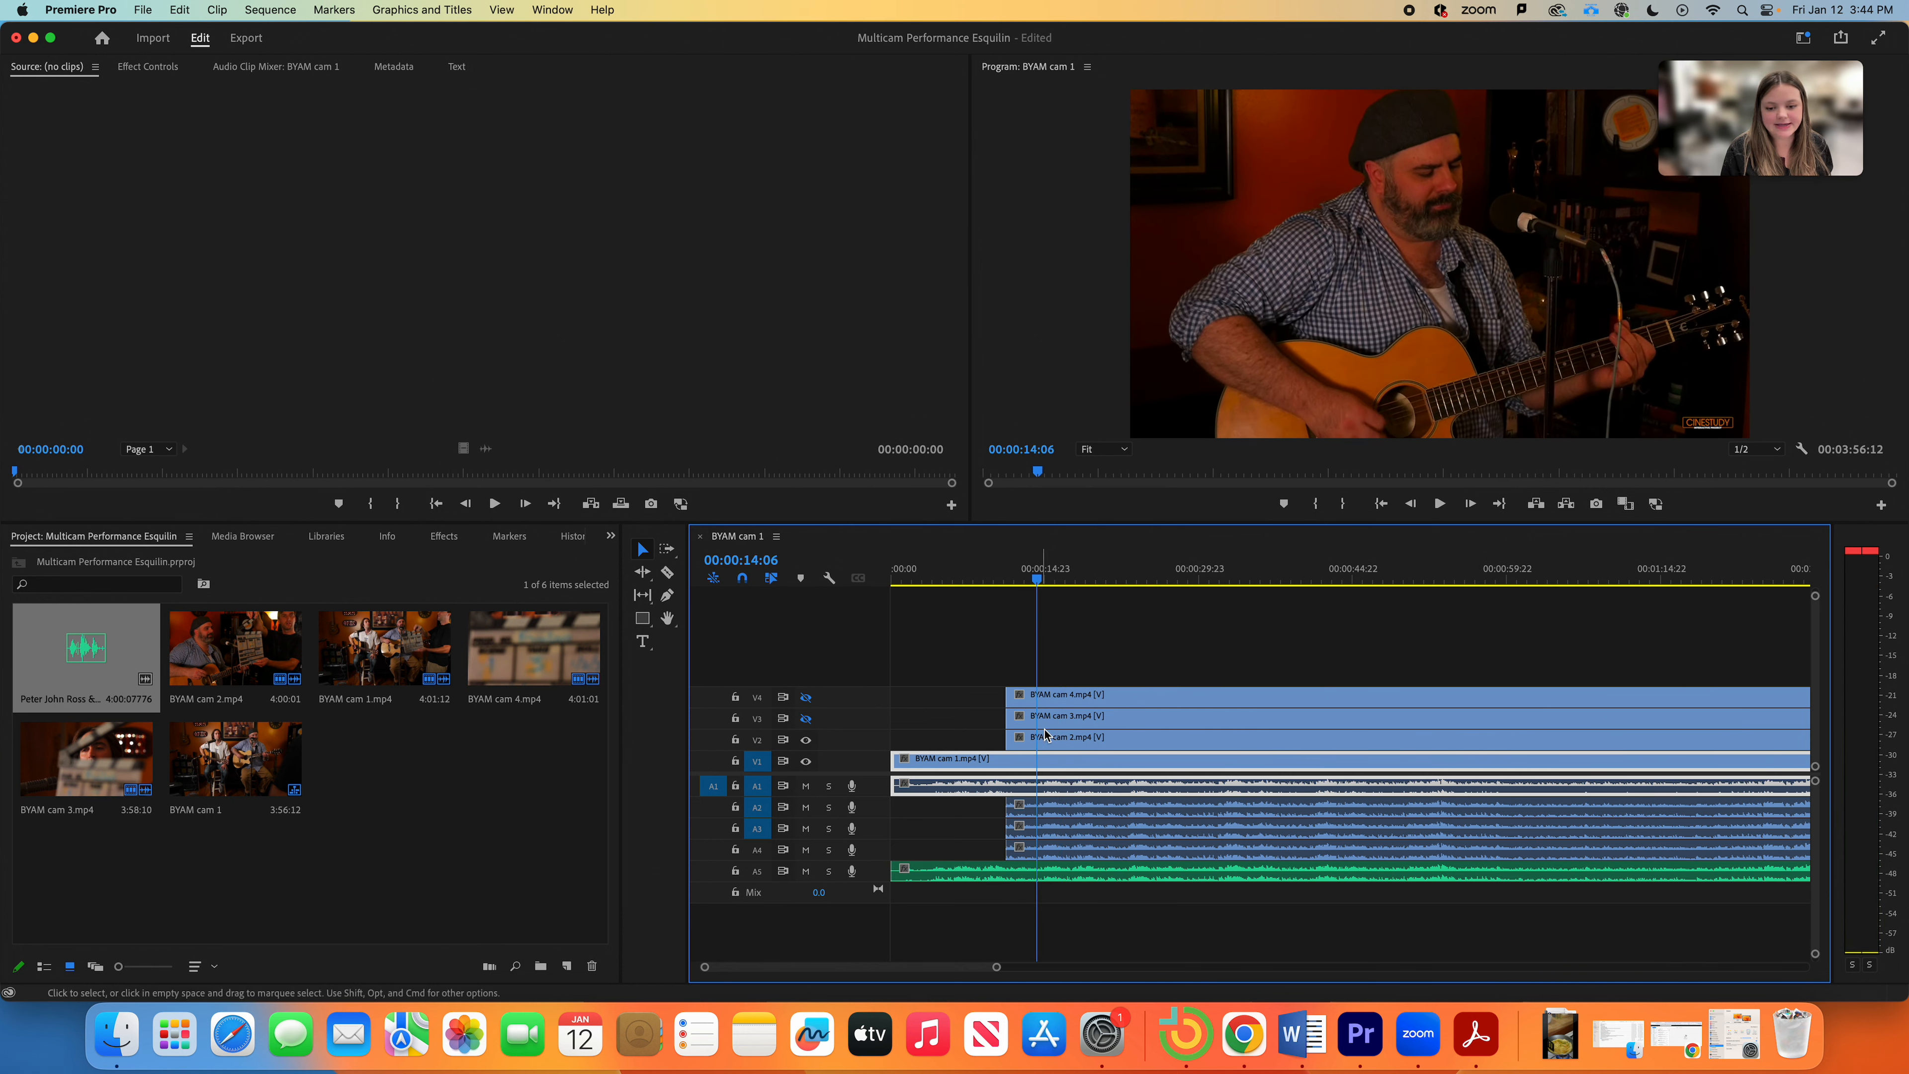